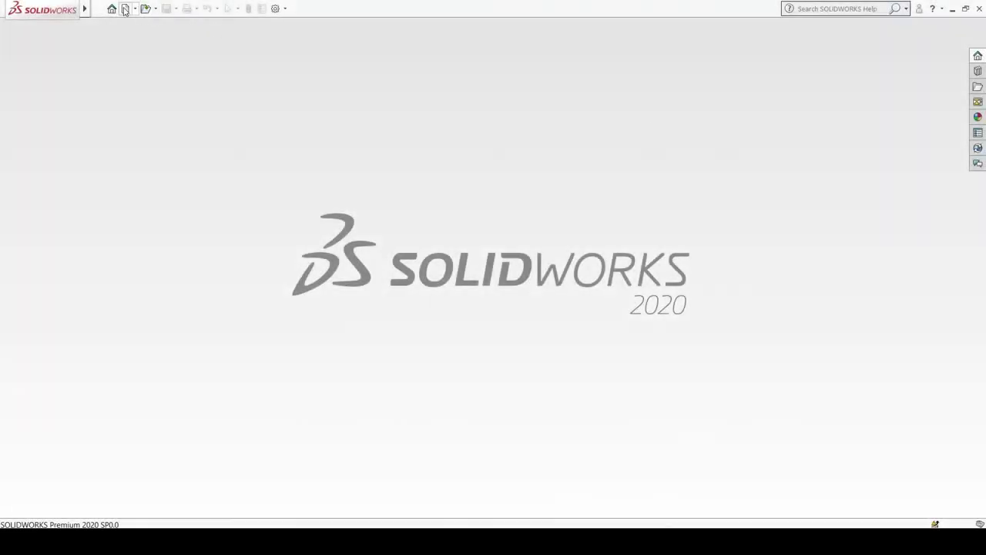
Step: Create a new part document
click(125, 9)
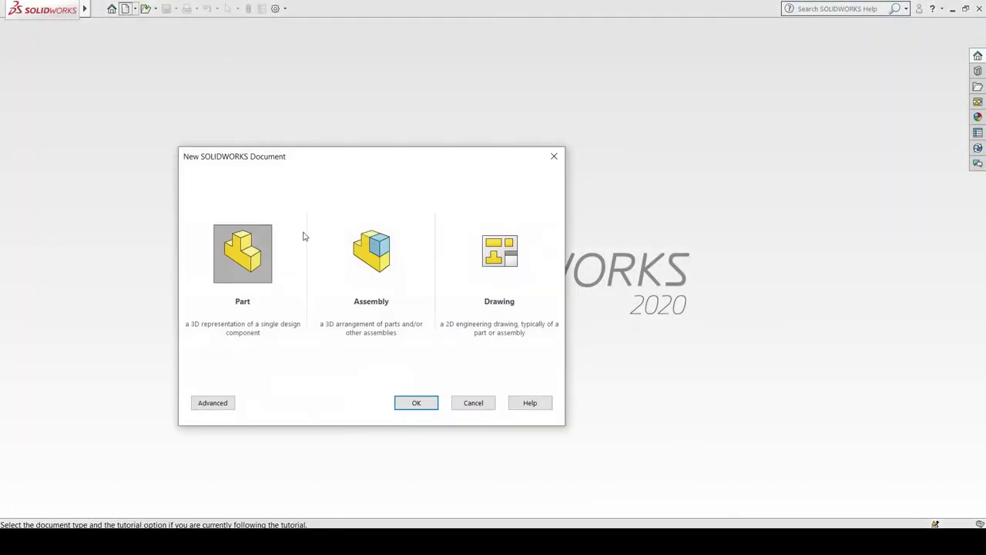
double_click(246, 264)
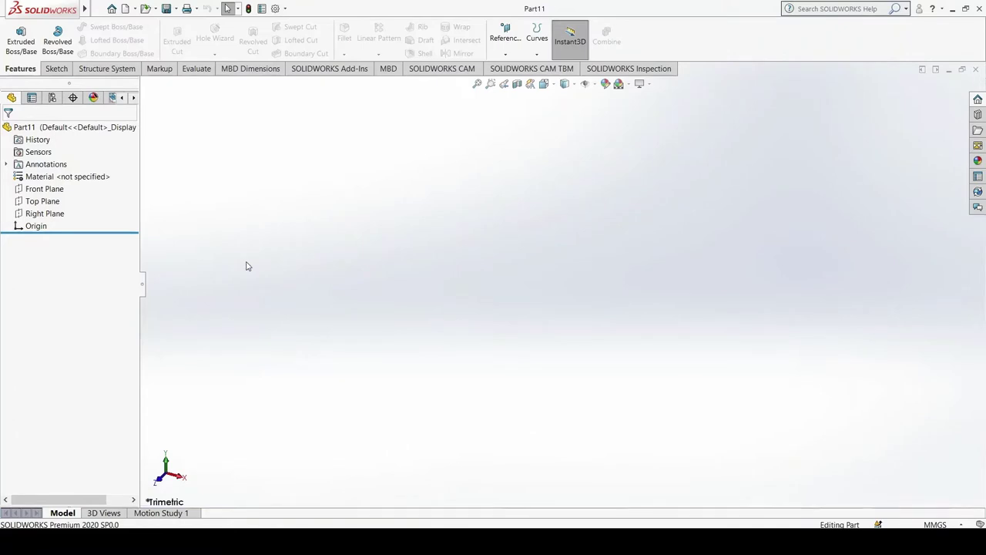
click(58, 71)
key(alt+f)
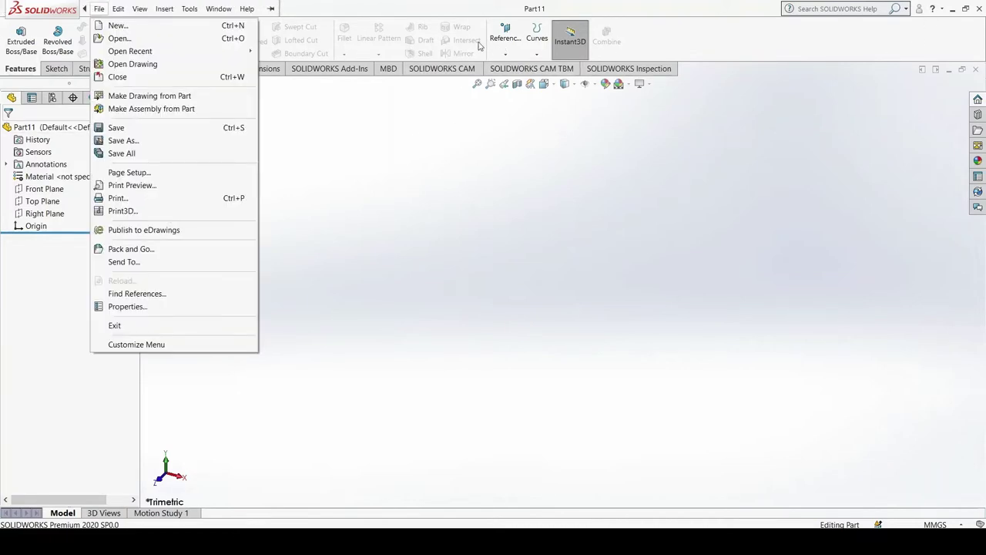
Step: Show the Surfaces tab in the CommandManager
right_click(420, 34)
mouse_move(460, 67)
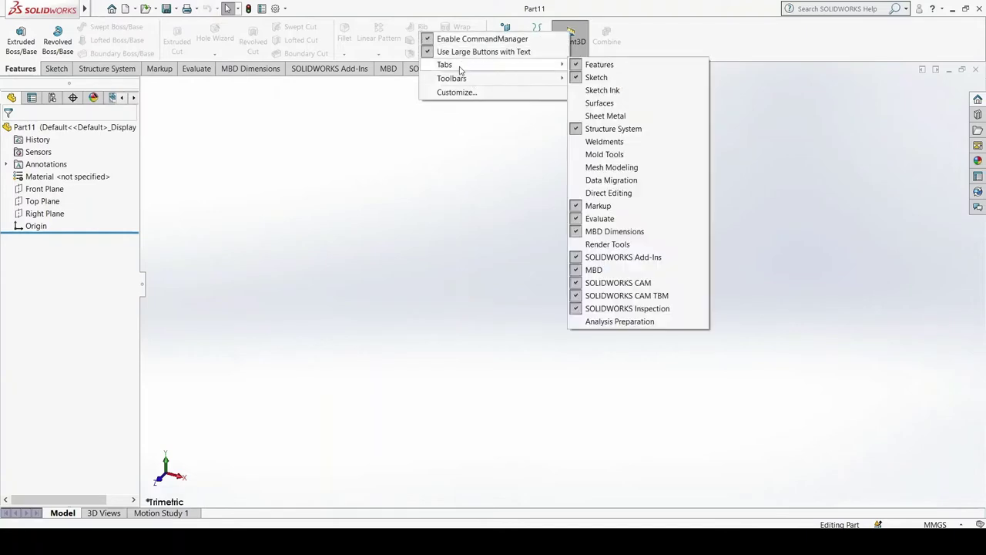
click(629, 103)
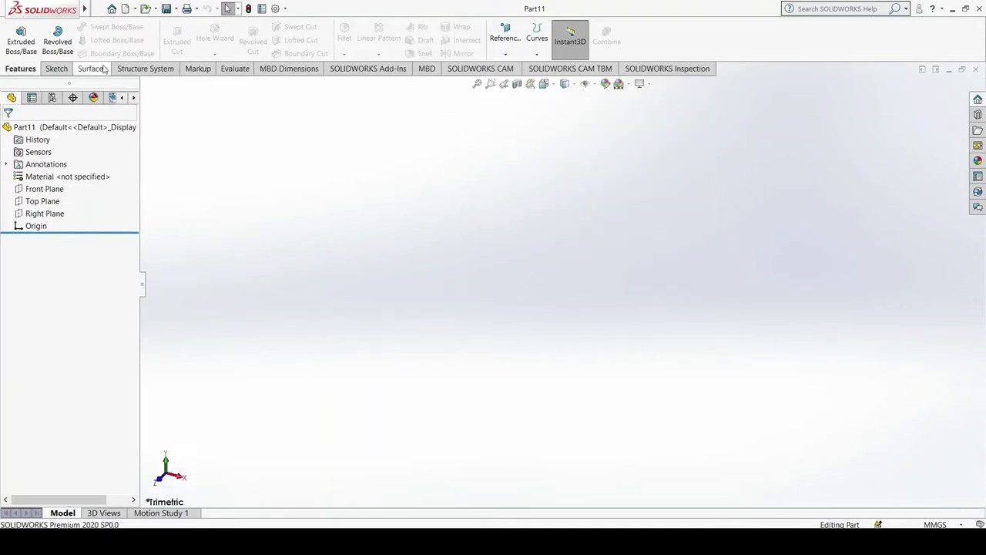
Step: Hide the Surfaces tab from the CommandManager
right_click(104, 69)
mouse_move(135, 100)
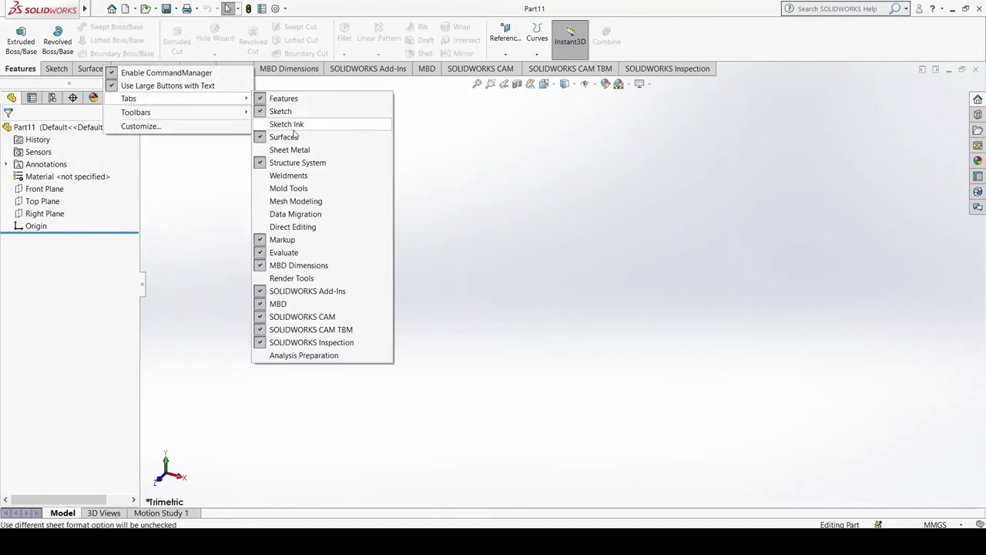
click(294, 136)
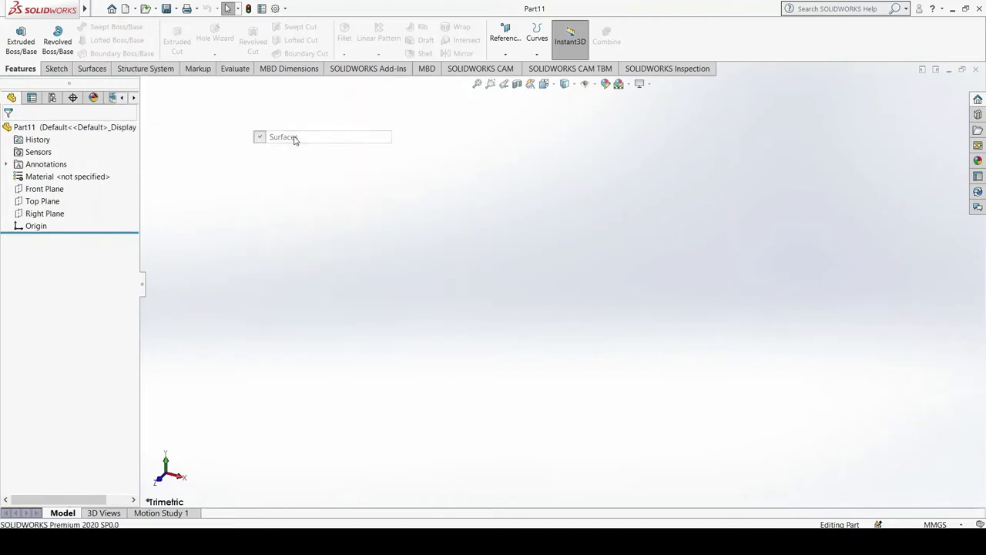
Step: Use the Customize settings to show the Surfaces tab in the CommandManager again
click(285, 10)
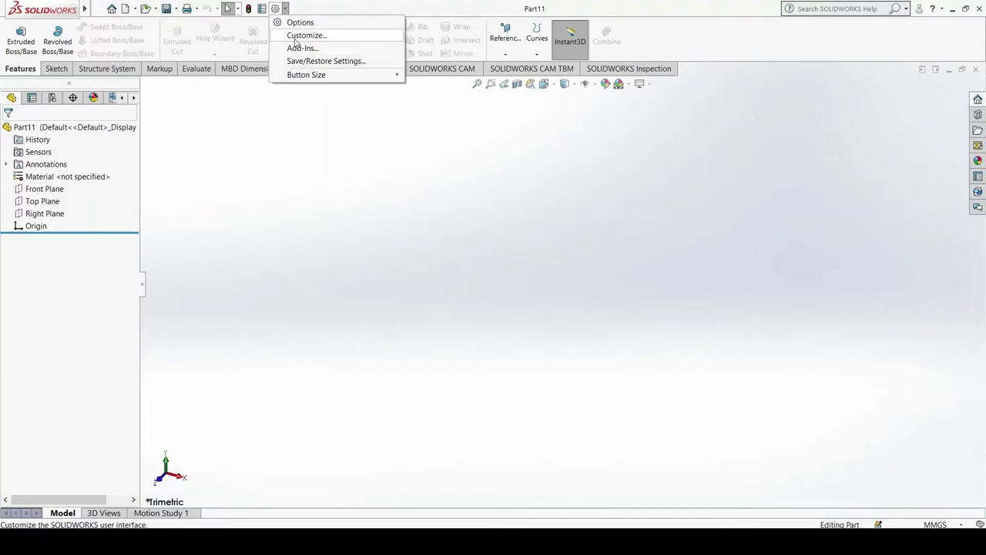
click(295, 37)
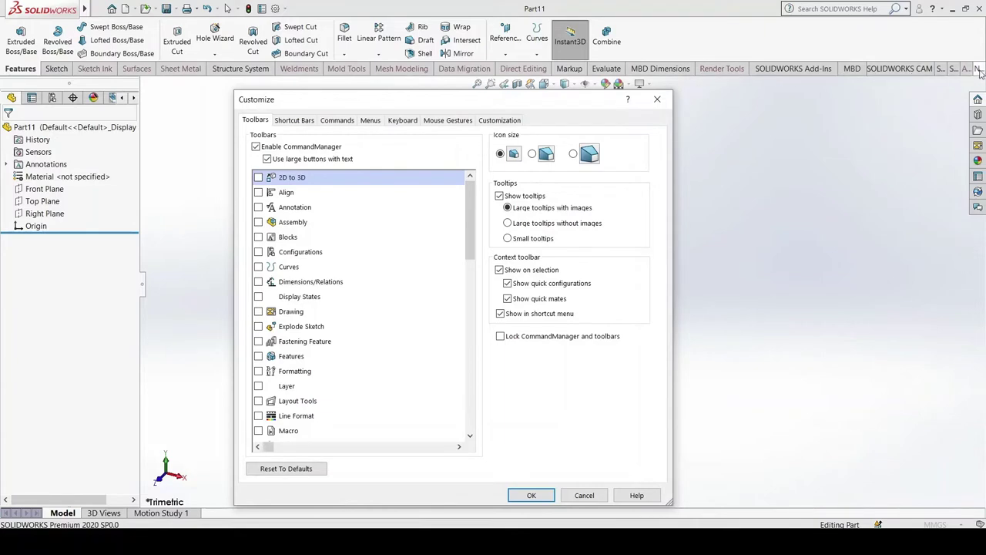
click(143, 69)
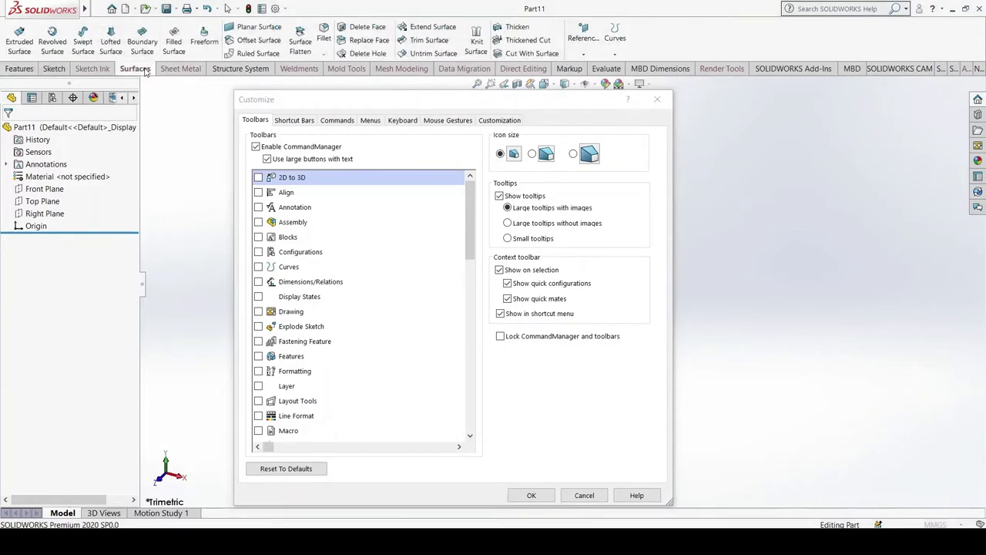
right_click(145, 72)
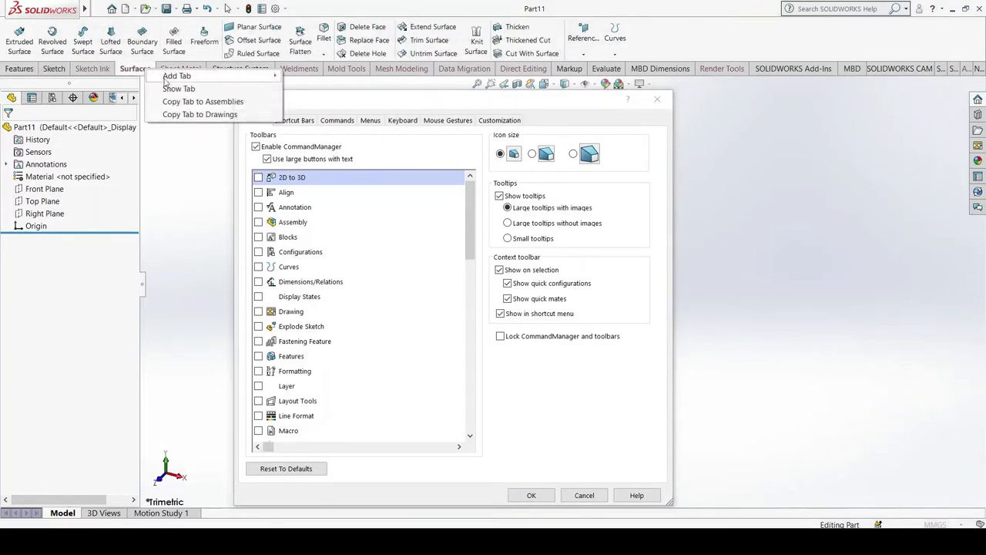
click(201, 94)
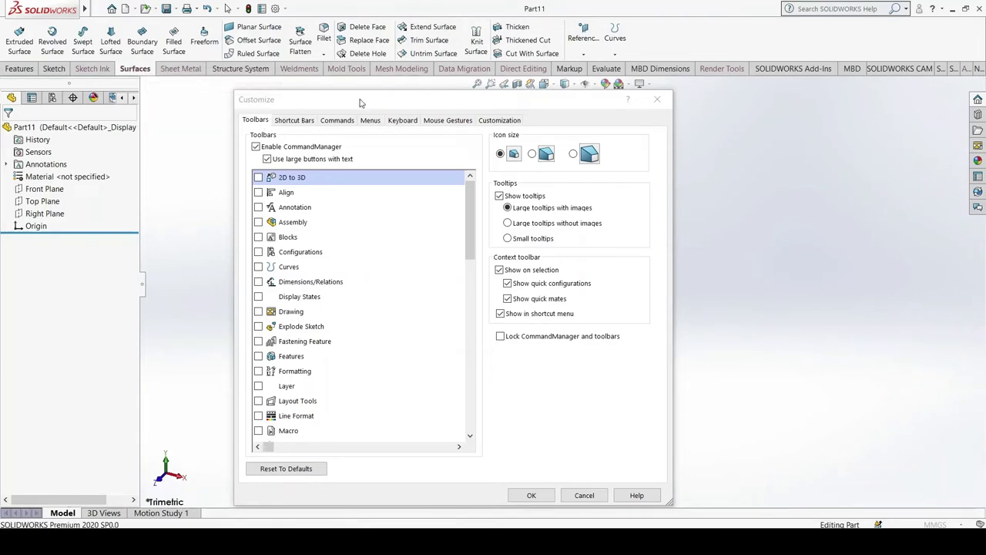
click(529, 495)
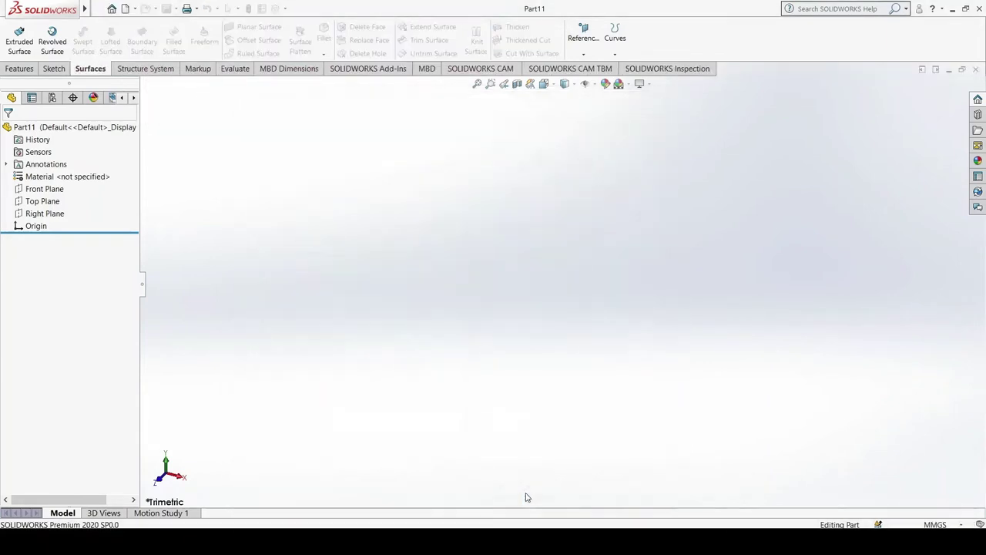
click(19, 69)
click(118, 9)
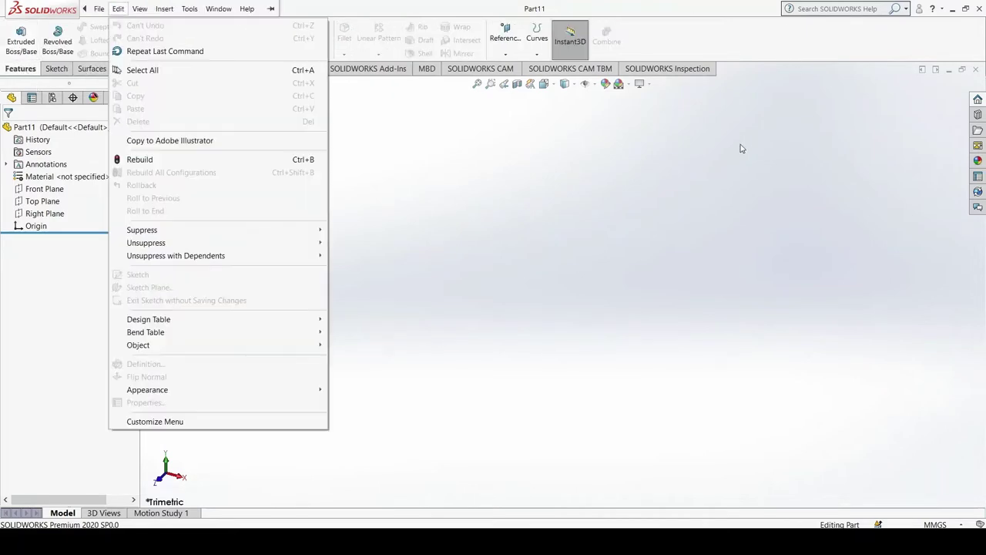
click(738, 165)
click(91, 69)
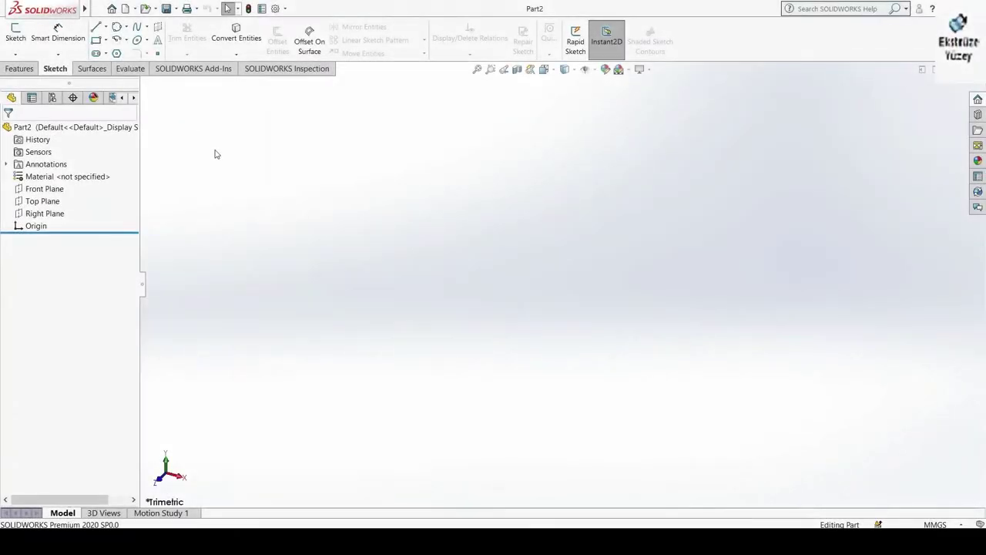
Step: Open a new sketch on the Front Plane of the empty part
click(91, 69)
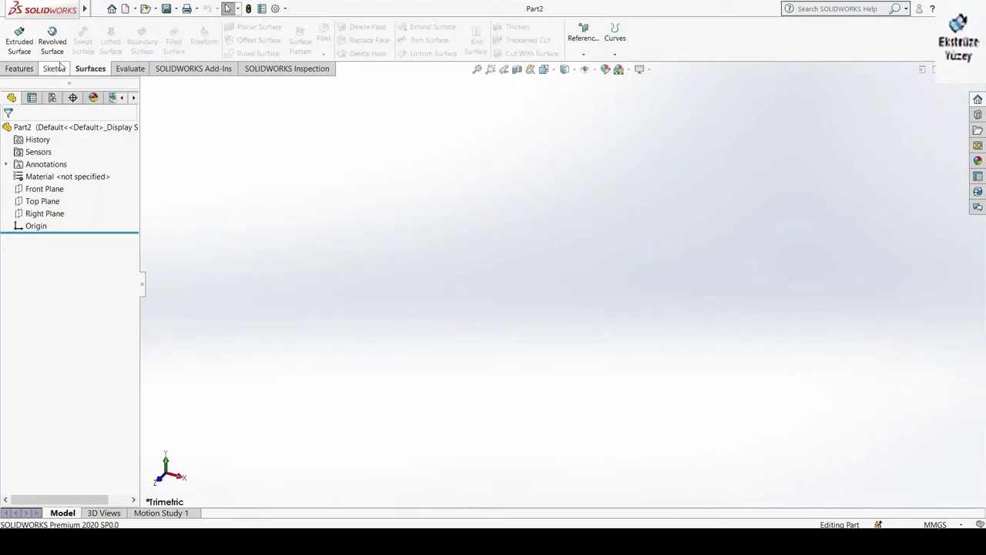
click(50, 197)
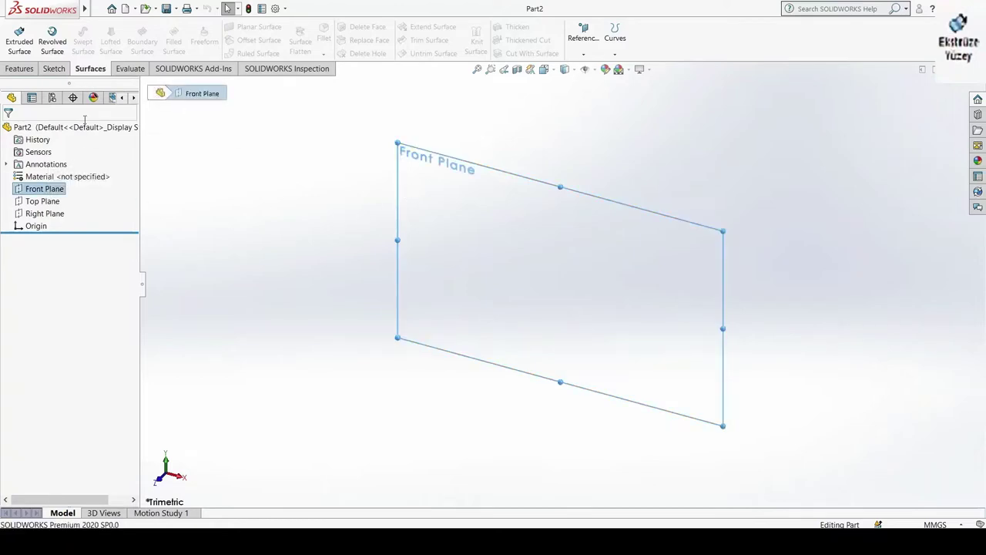
right_click(59, 191)
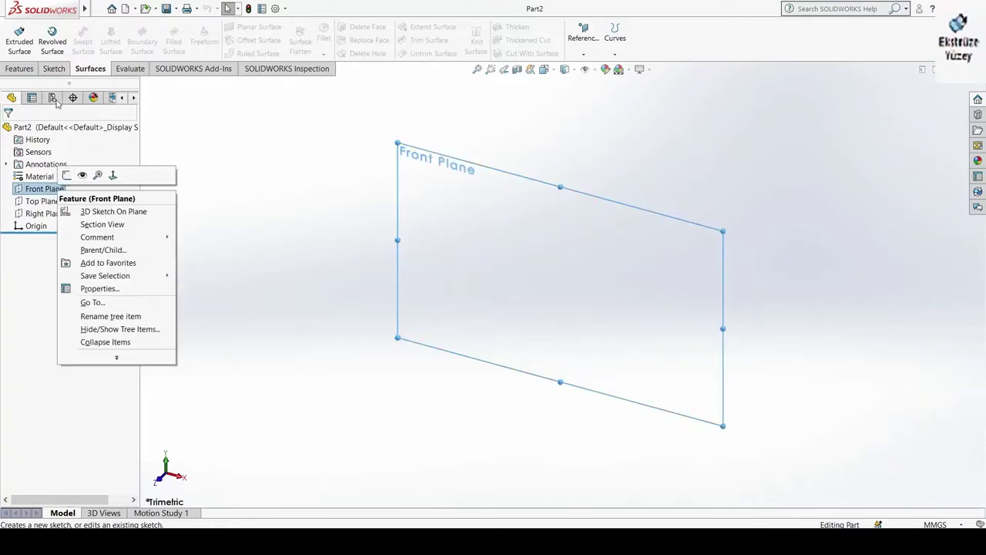
click(55, 69)
click(23, 42)
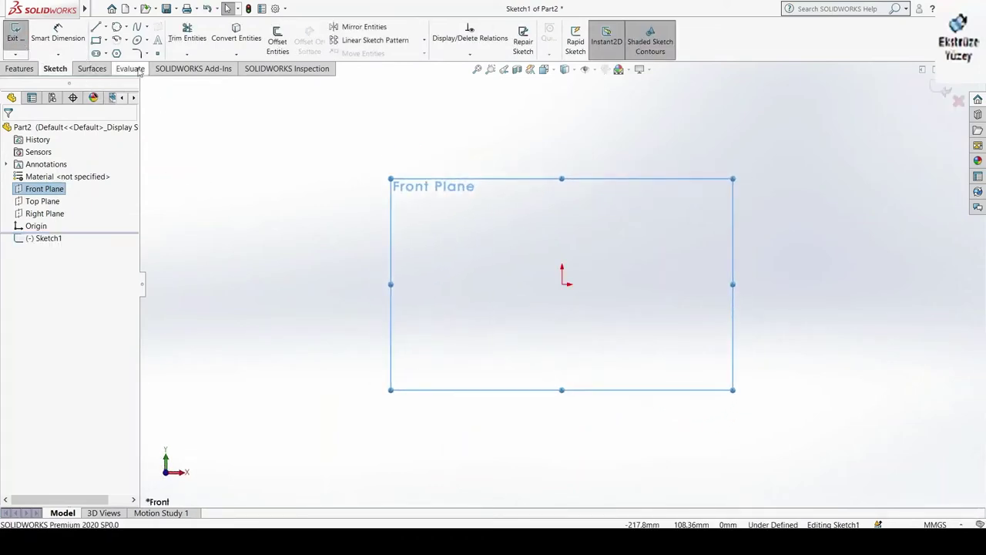
Step: Draw an open, wavy six-point spline about 323 mm long around the origin and exit the sketch
click(137, 26)
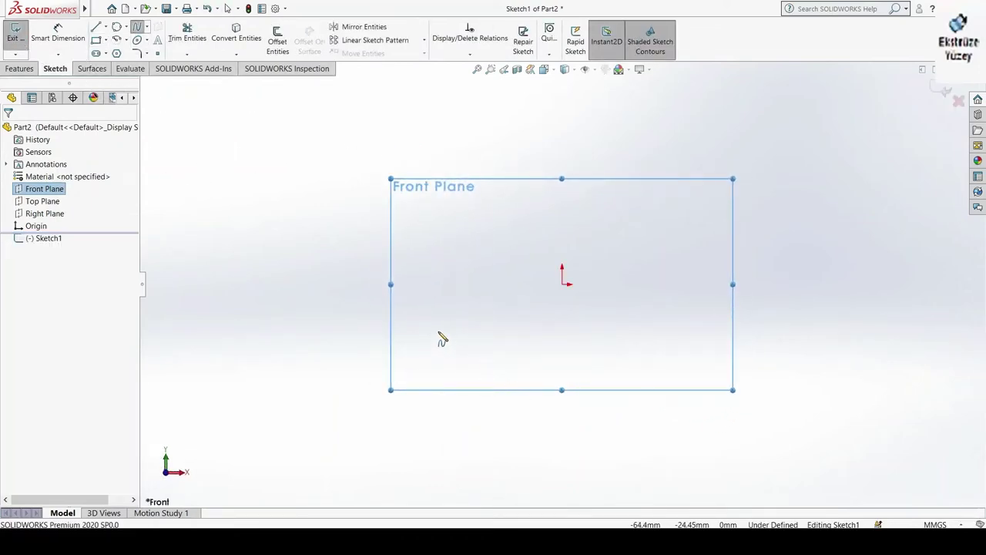
click(424, 322)
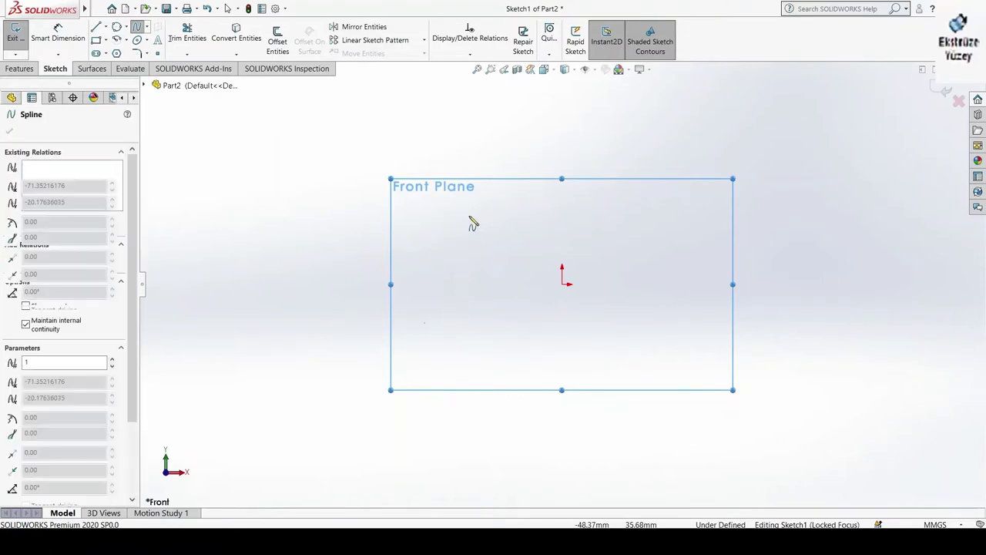
click(472, 212)
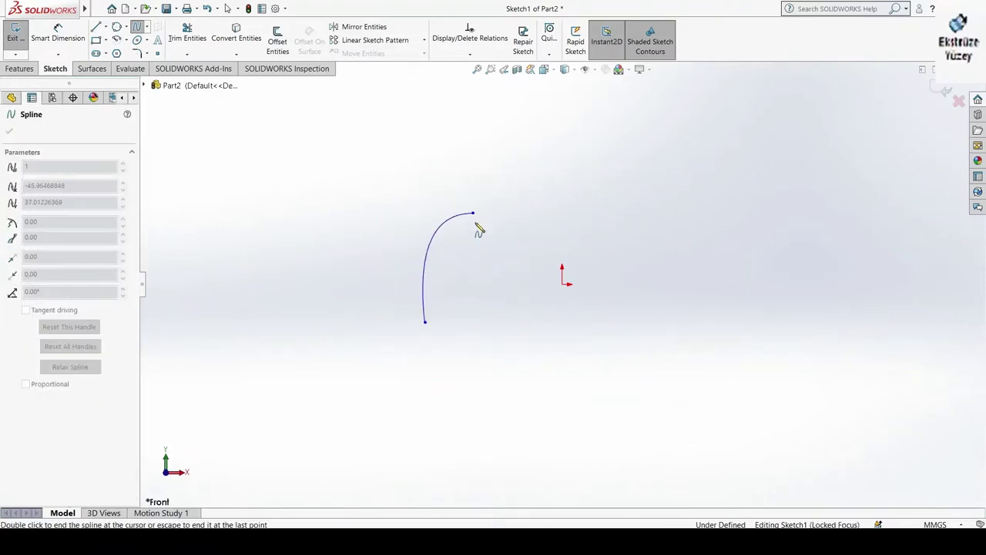
click(516, 311)
click(592, 215)
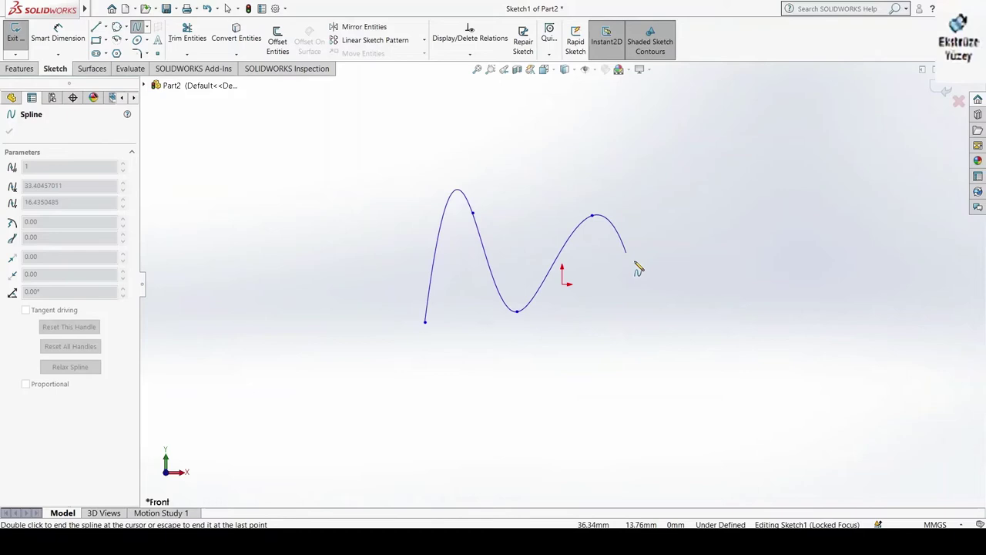
click(639, 300)
click(719, 269)
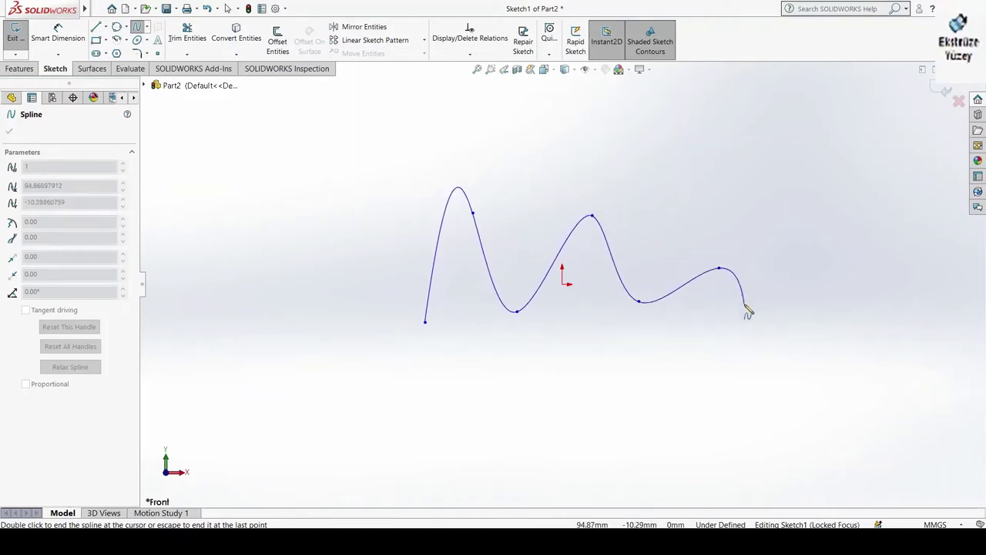
key(Escape)
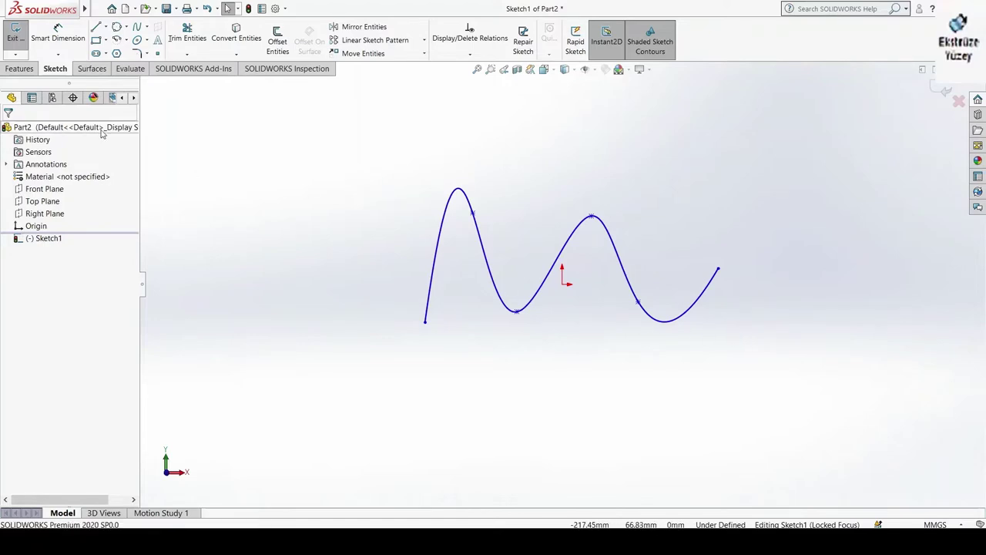
click(15, 39)
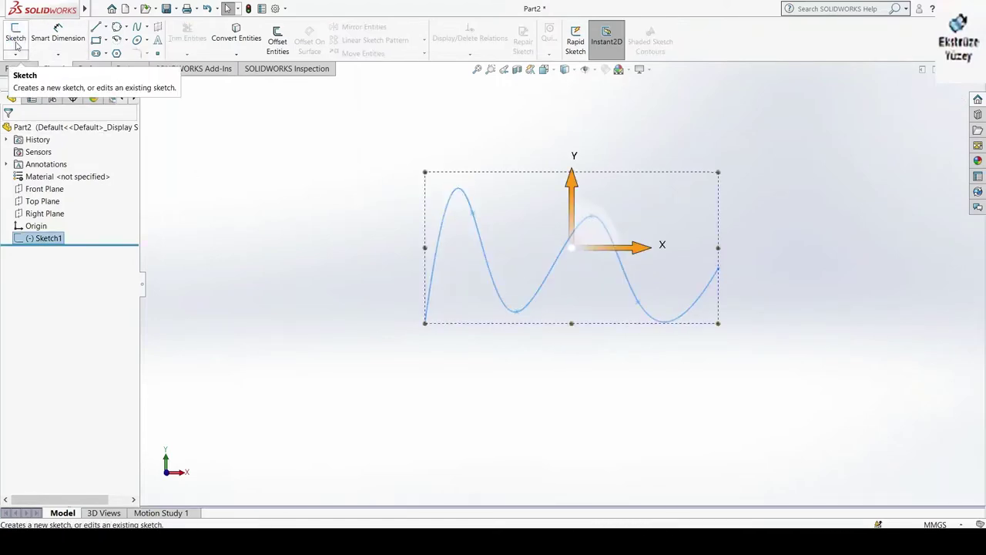
click(336, 235)
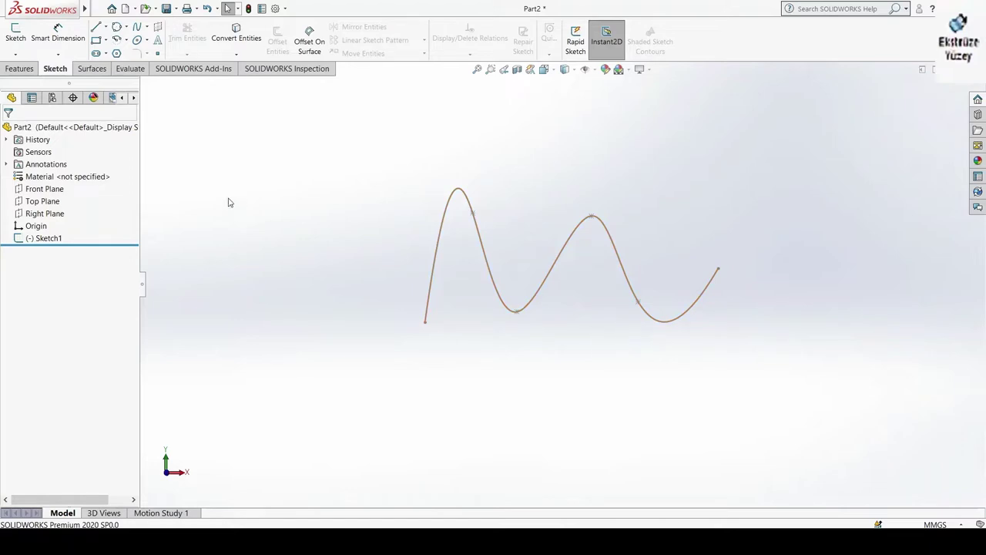
click(92, 69)
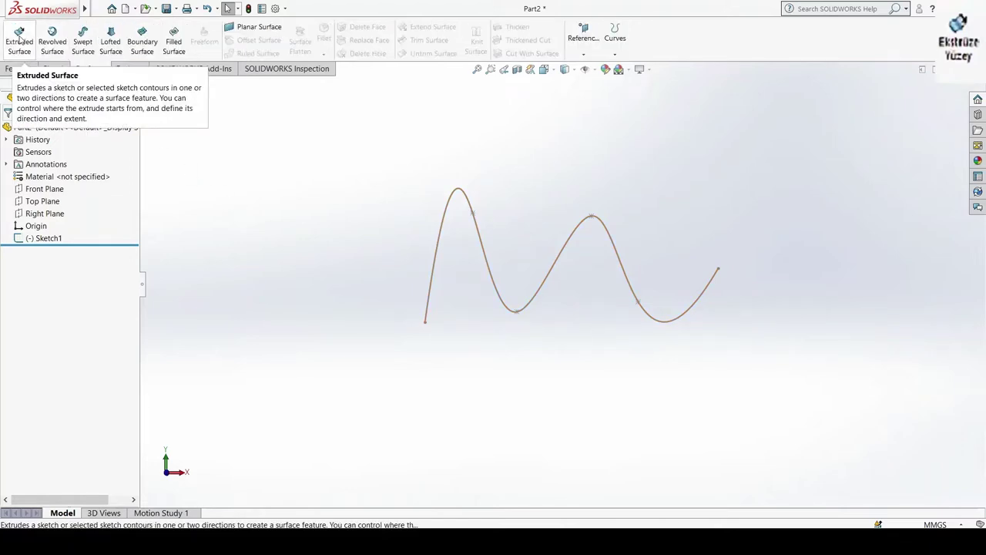
click(19, 38)
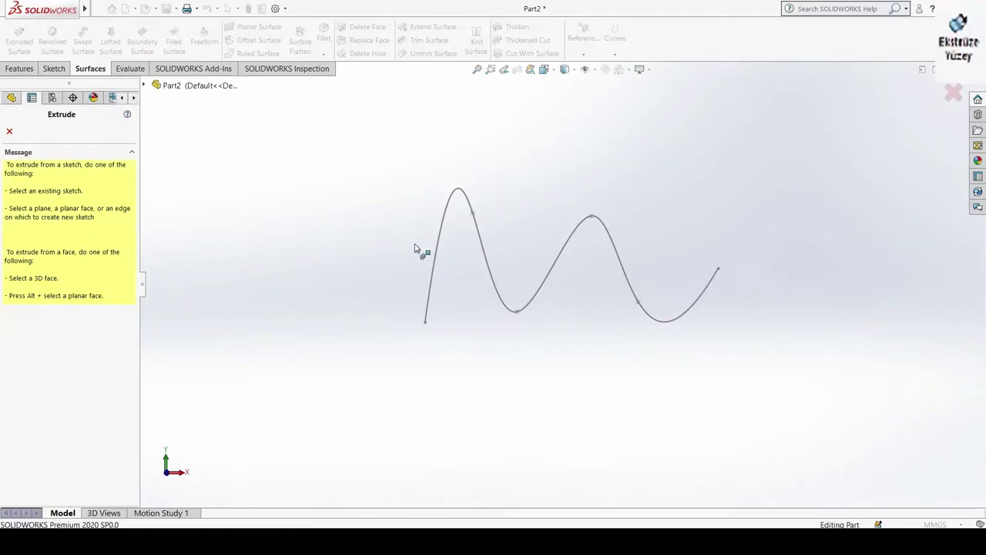
click(485, 257)
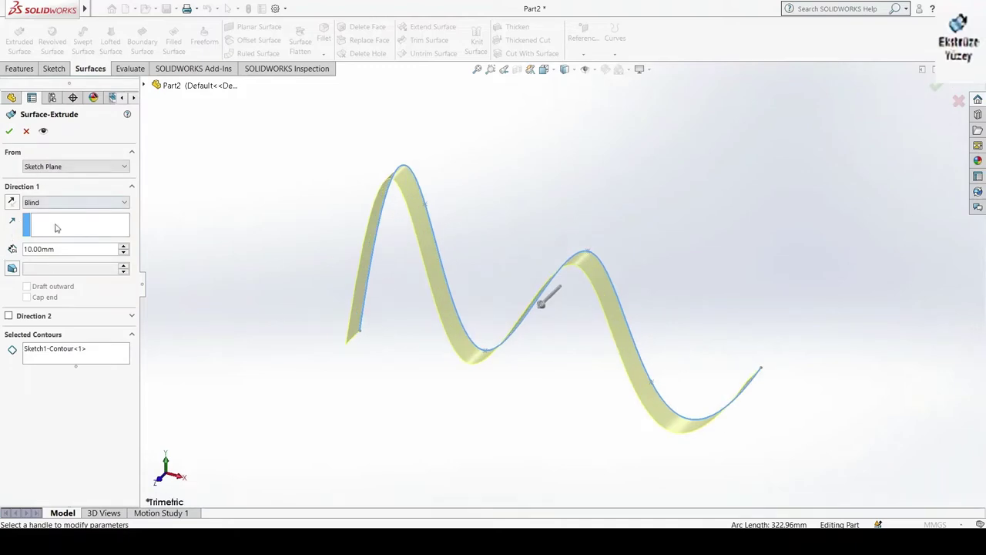
click(26, 132)
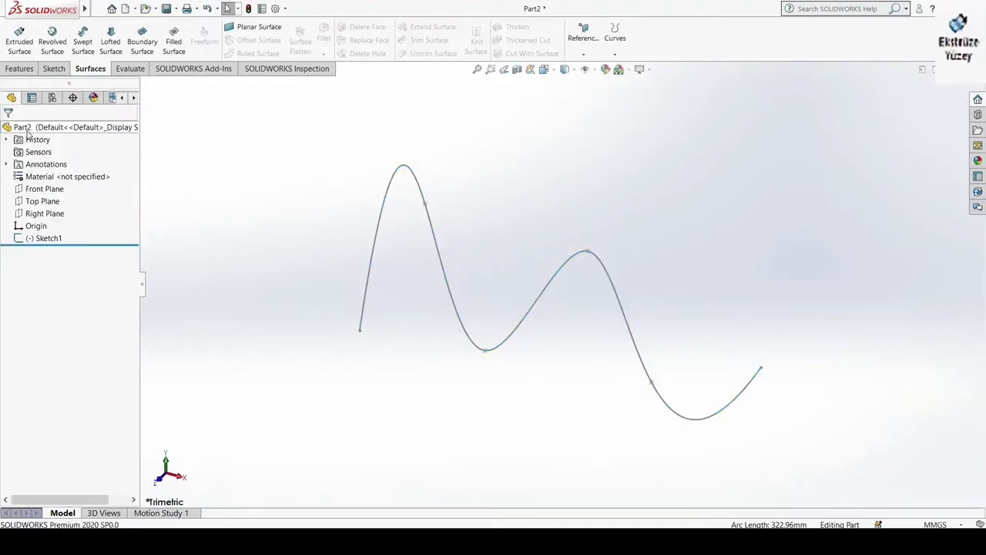
Step: Start an extruded surface from the wavy spline sketch
click(27, 44)
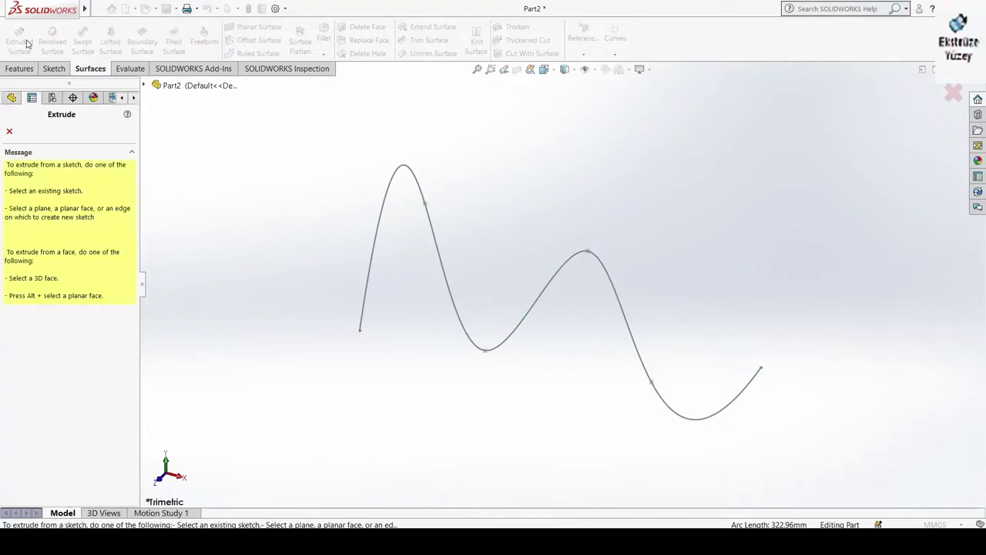
click(144, 86)
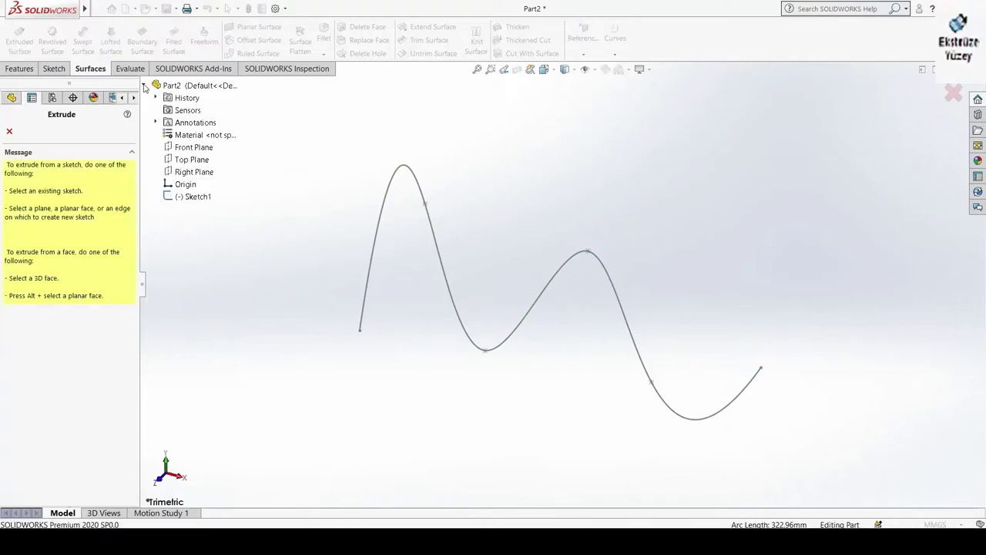
click(199, 197)
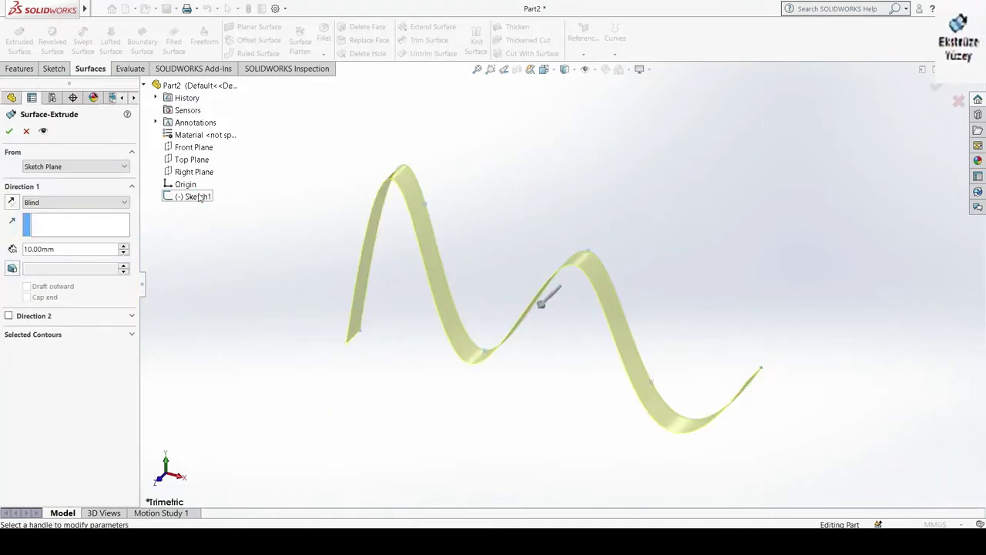
mouse_move(795, 263)
middle_down()
mouse_move(768, 262)
mouse_move(788, 240)
mouse_move(708, 244)
mouse_move(679, 259)
mouse_move(744, 259)
mouse_move(765, 248)
mouse_move(717, 235)
mouse_move(788, 234)
mouse_move(717, 235)
mouse_move(754, 236)
mouse_move(724, 236)
mouse_move(730, 255)
mouse_move(785, 190)
mouse_move(834, 249)
mouse_move(854, 254)
mouse_move(716, 255)
mouse_move(738, 255)
middle_up()
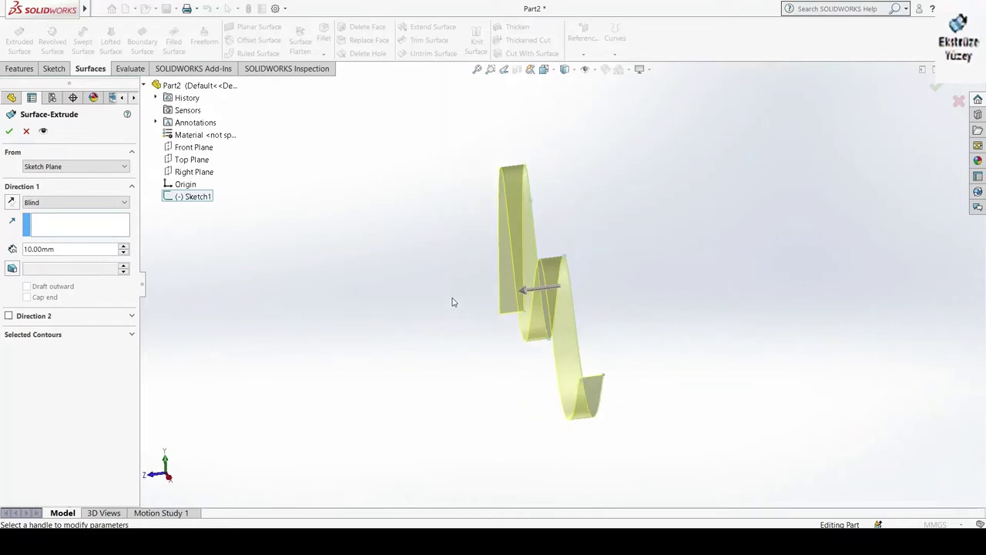
mouse_move(435, 295)
middle_down()
mouse_move(469, 284)
mouse_move(456, 294)
middle_up()
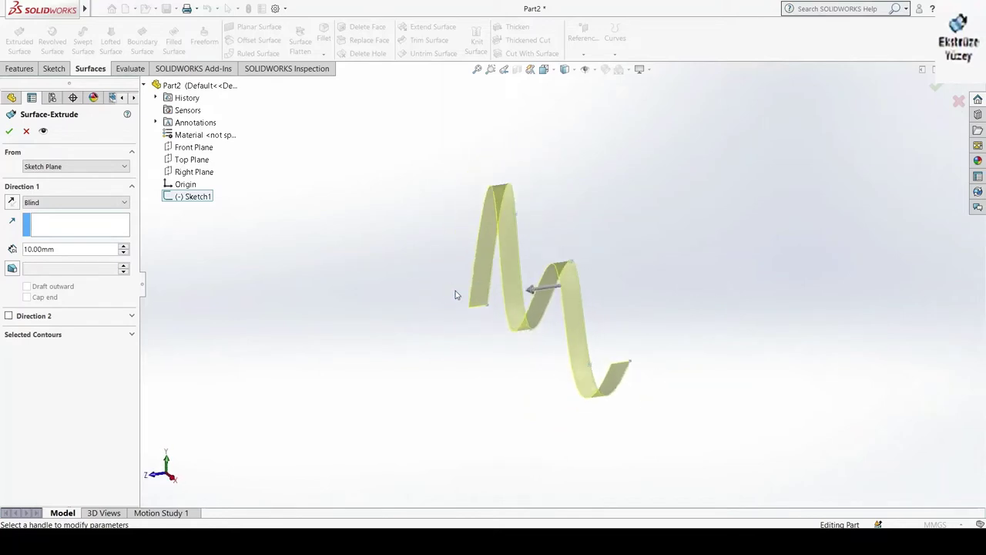
Step: Set the Direction 1 Blind depth of the surface extrusion to 110 mm
click(102, 202)
click(102, 203)
click(123, 246)
click(123, 245)
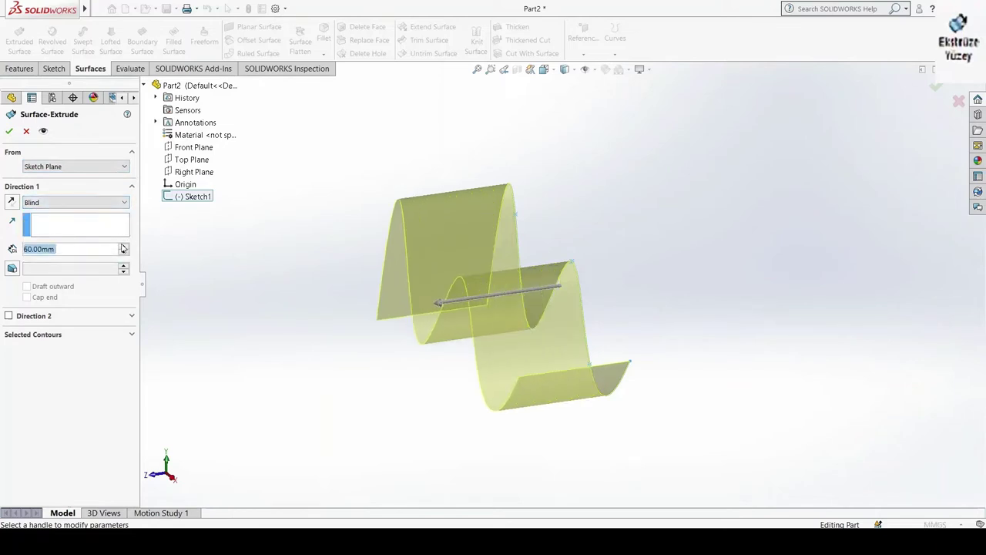
click(123, 246)
click(123, 246)
click(123, 246)
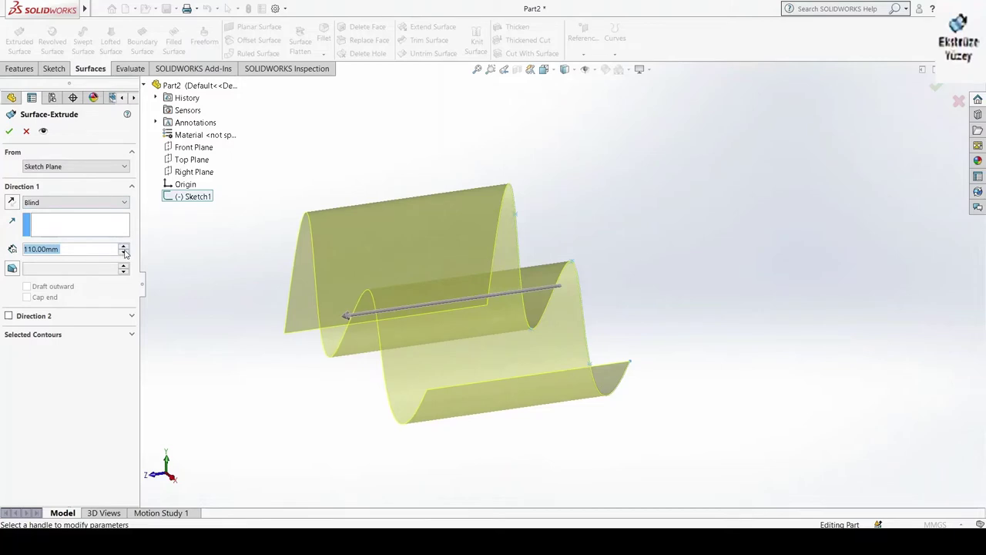
Step: Reverse the surface extrusion's direction and reverse it back, keeping the Blind end condition
click(77, 203)
click(39, 209)
click(11, 202)
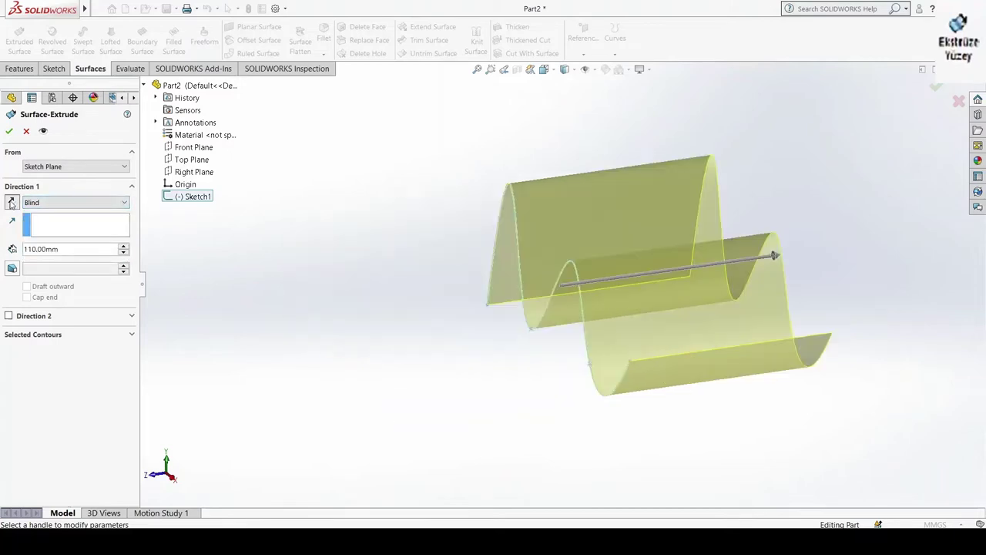
click(11, 202)
click(59, 203)
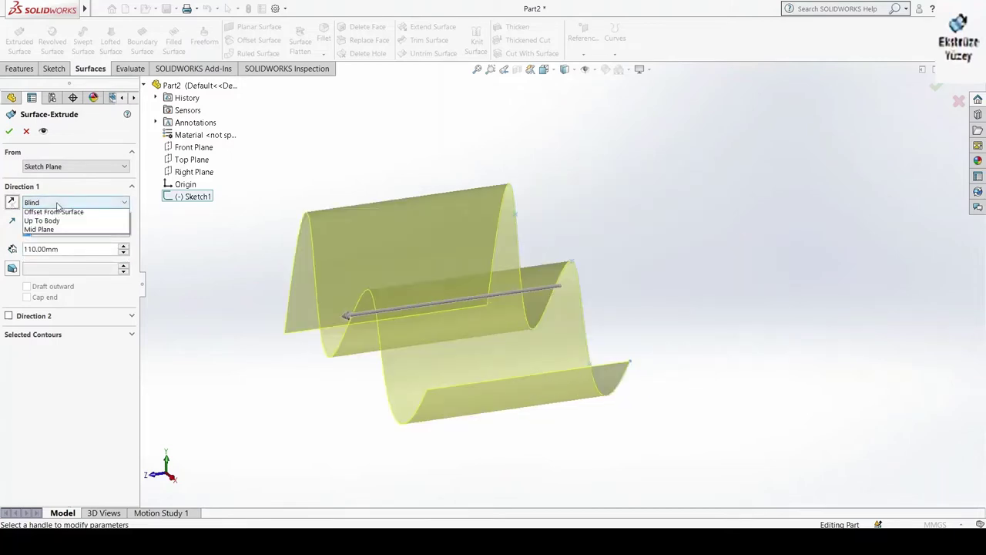
click(54, 209)
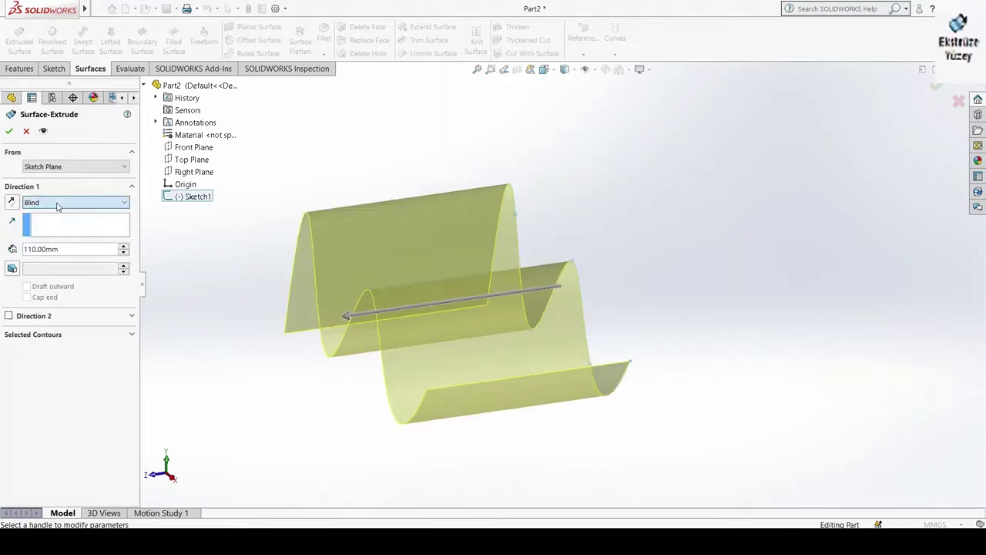
Step: Try the Mid Plane, Up To Body and Offset From Surface end conditions for Direction 1 of the surface extrusion
click(74, 167)
click(72, 176)
click(75, 201)
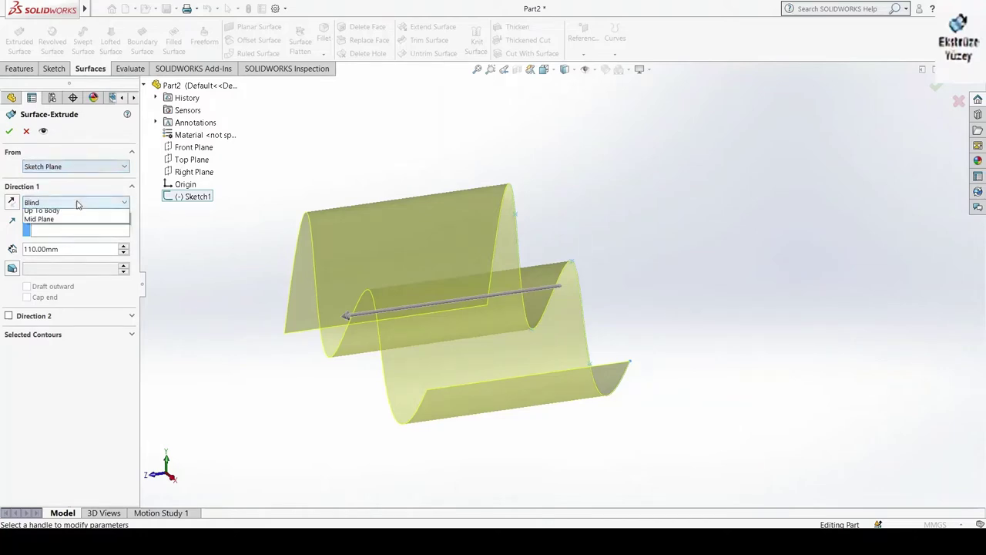
click(69, 257)
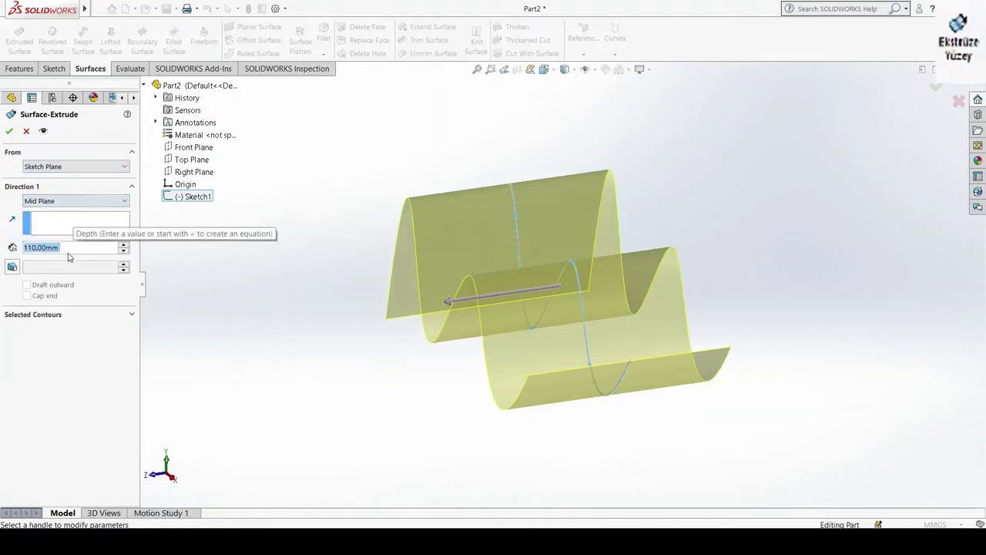
click(86, 201)
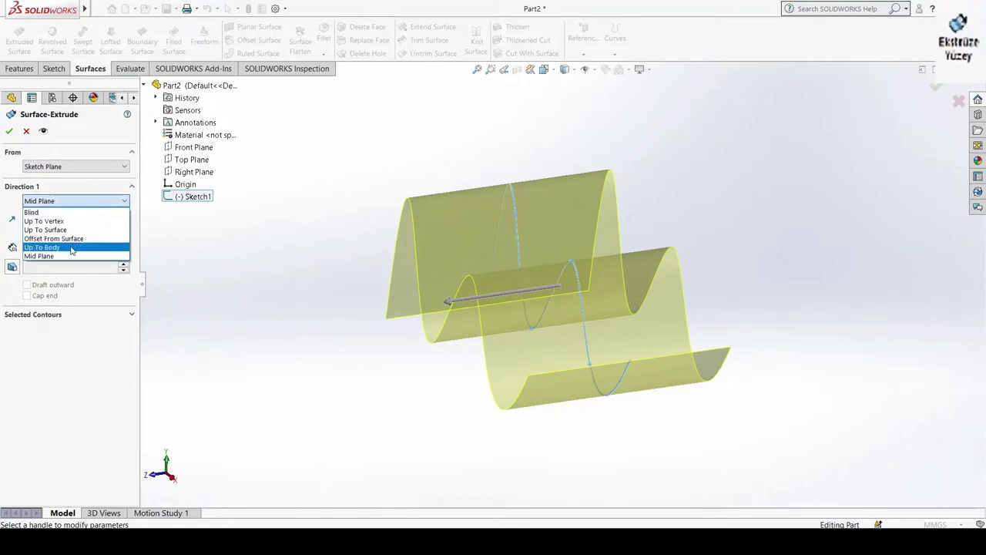
click(72, 247)
click(75, 205)
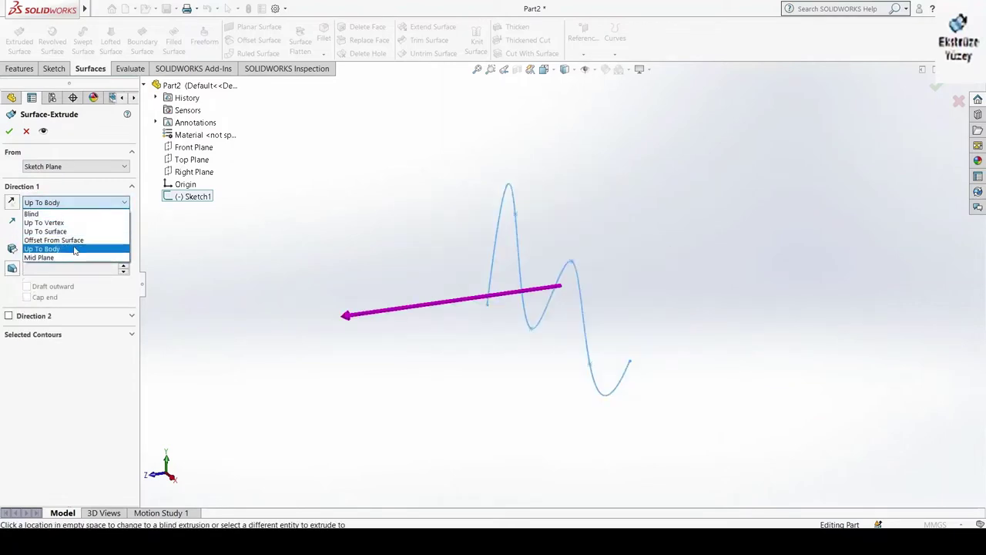
click(76, 243)
click(85, 204)
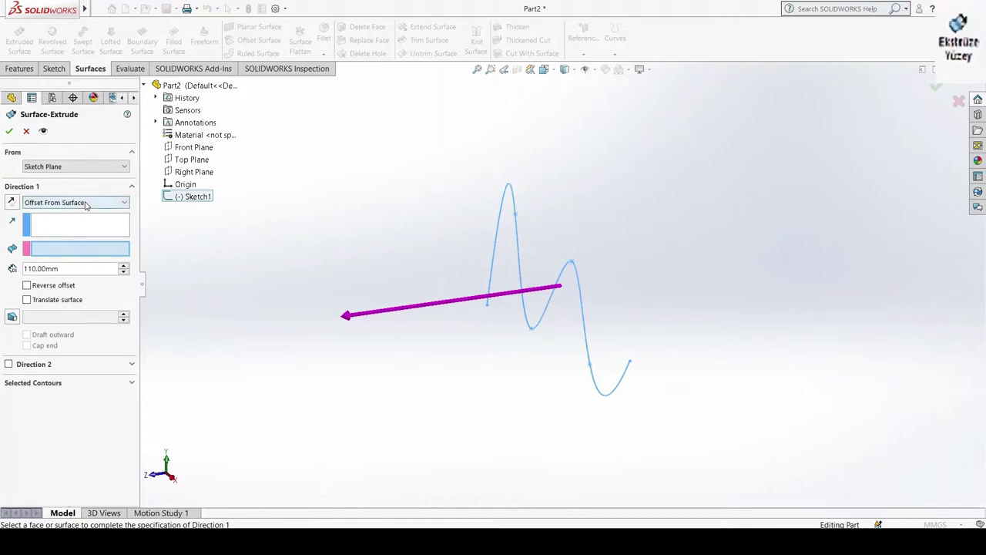
Step: Set the Direction 1 end condition to Blind with a depth of 116 mm and accept the extruded surface
click(72, 205)
click(64, 205)
click(61, 217)
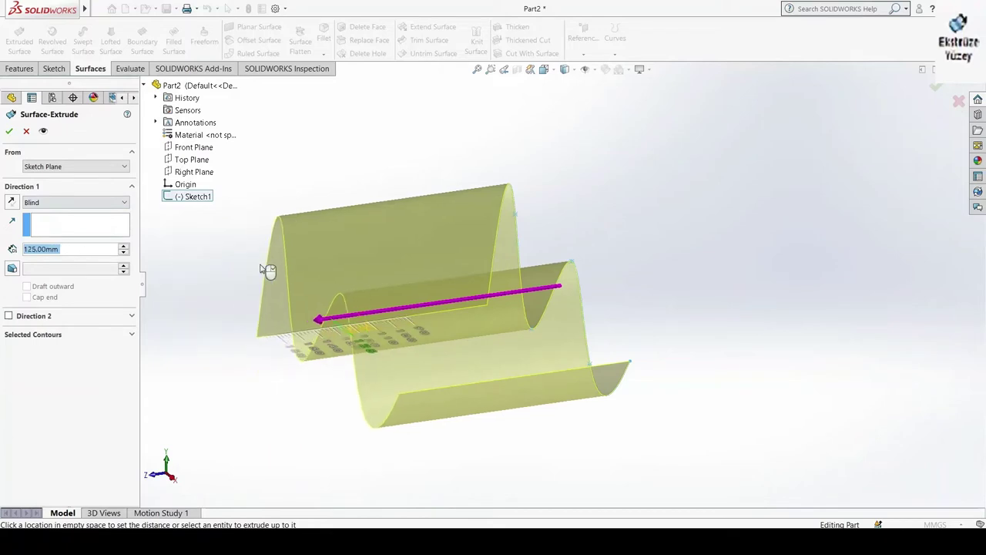
click(295, 275)
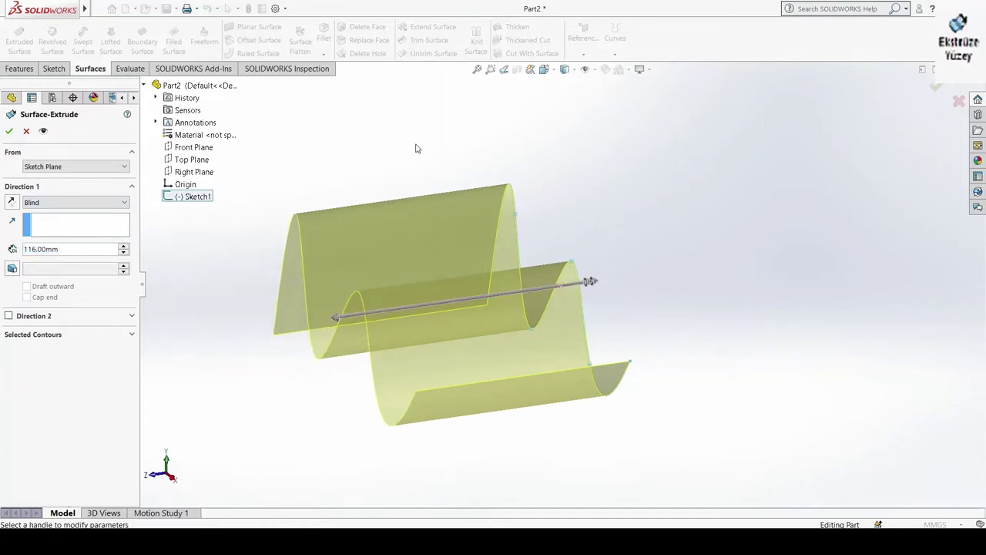
middle_drag(416, 148, 470, 147)
click(10, 132)
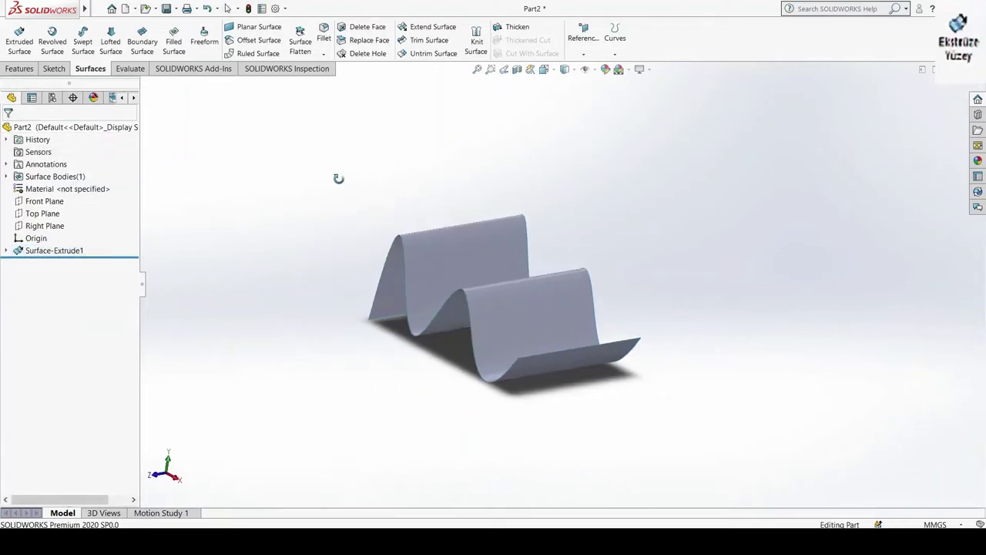
Step: Examine the extruded wavy surface from several angles and look over the solid feature and surface commands
mouse_move(316, 194)
middle_down()
mouse_move(421, 240)
mouse_move(374, 299)
mouse_move(341, 253)
mouse_move(411, 249)
mouse_move(323, 256)
mouse_move(374, 211)
mouse_move(343, 257)
mouse_move(295, 190)
mouse_move(378, 198)
mouse_move(368, 178)
mouse_move(346, 192)
mouse_move(380, 190)
mouse_move(374, 172)
mouse_move(350, 171)
middle_up()
mouse_move(321, 251)
middle_down()
mouse_move(344, 229)
mouse_move(361, 247)
mouse_move(344, 249)
mouse_move(369, 278)
mouse_move(347, 260)
mouse_move(358, 210)
middle_up()
click(21, 69)
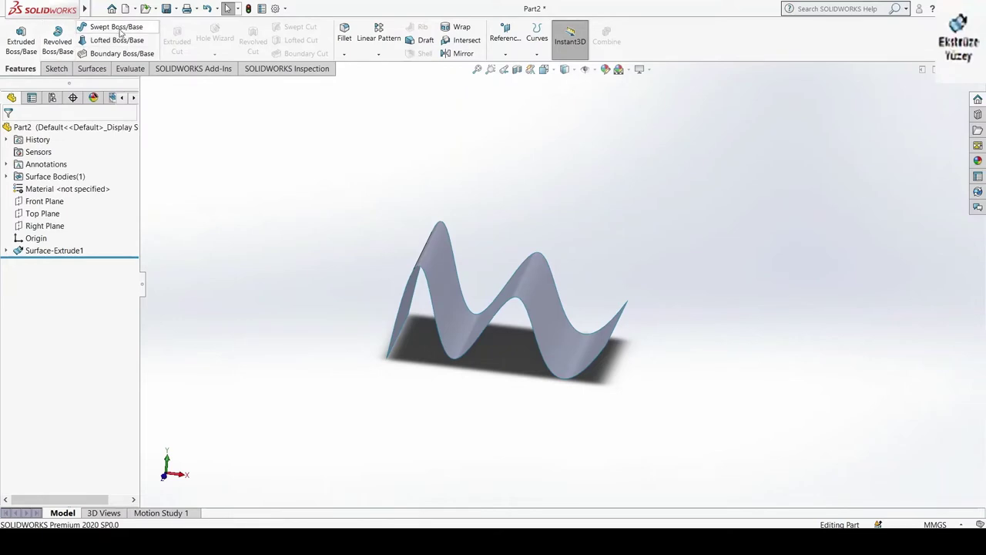
click(91, 68)
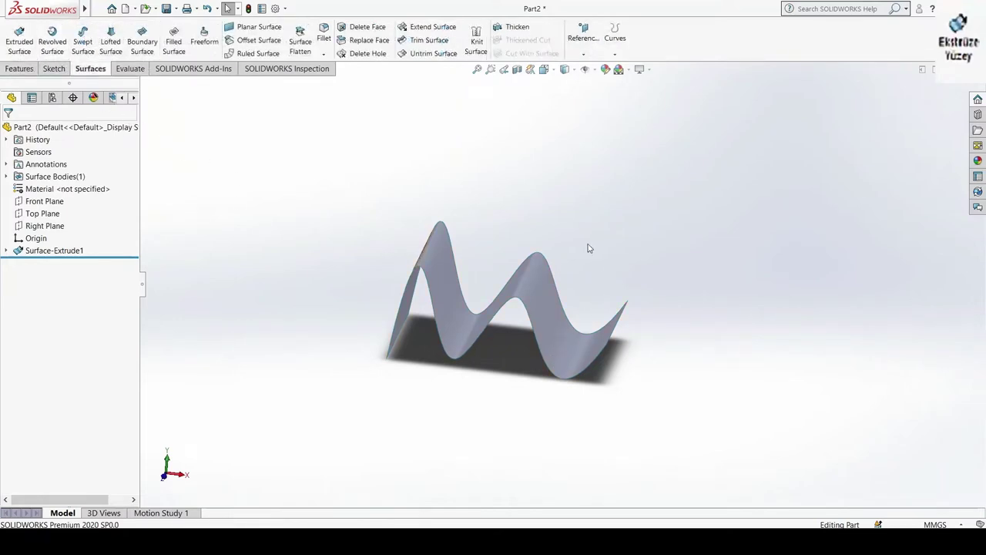
mouse_move(588, 248)
middle_down()
mouse_move(532, 247)
mouse_move(680, 247)
mouse_move(581, 256)
middle_up()
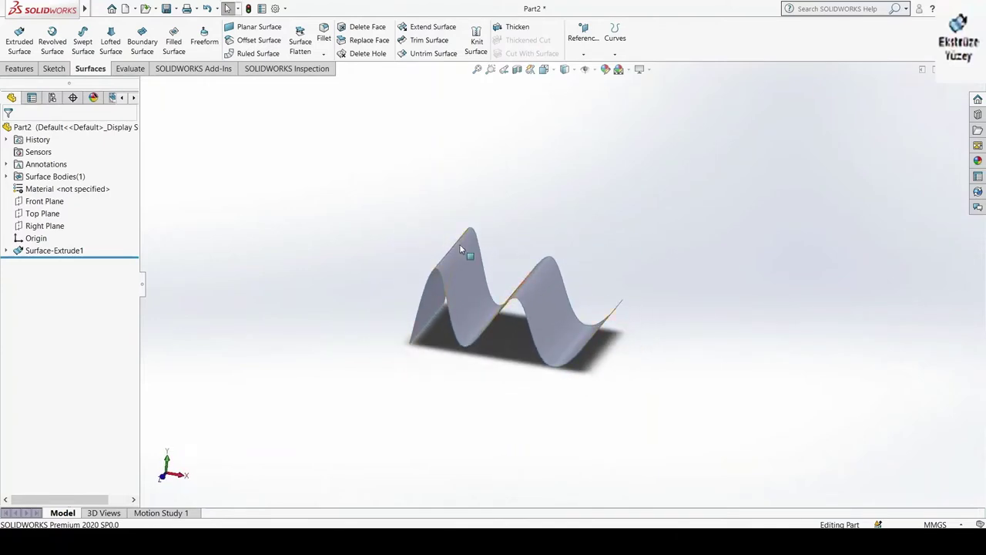
middle_drag(383, 250, 413, 244)
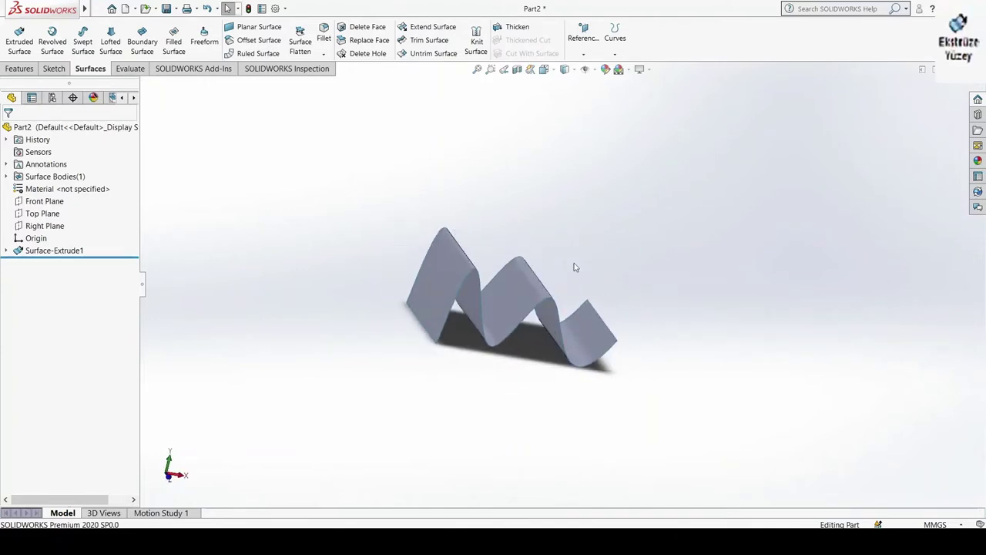
middle_drag(708, 262, 782, 218)
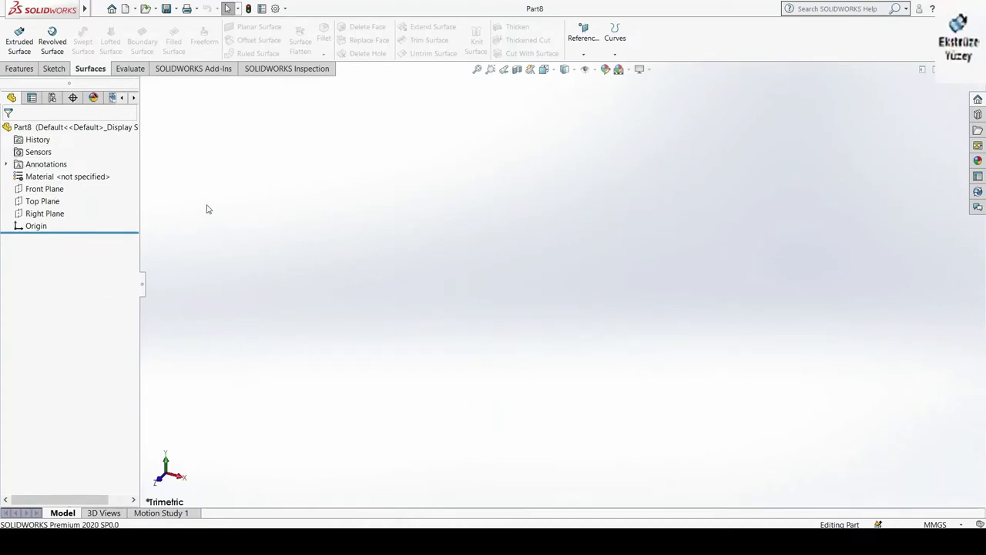
Step: Sketch a corner rectangle about 127 by 65 mm around the origin on the new part's Front Plane
click(54, 191)
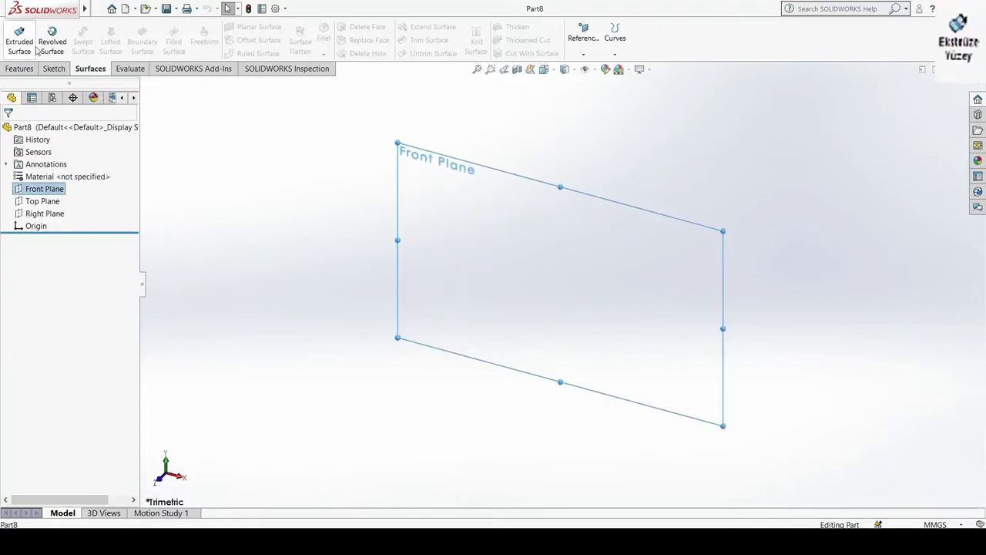
click(54, 68)
click(15, 37)
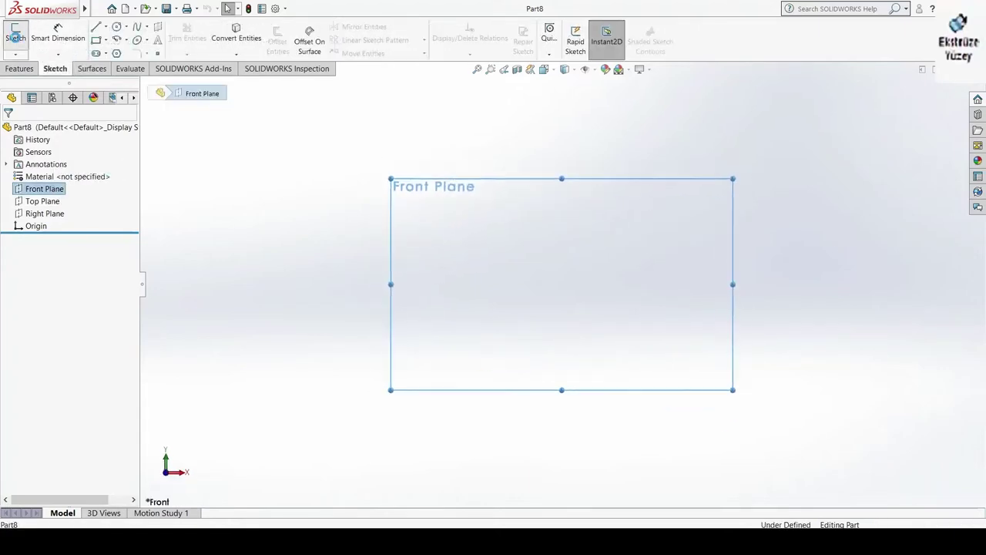
click(96, 40)
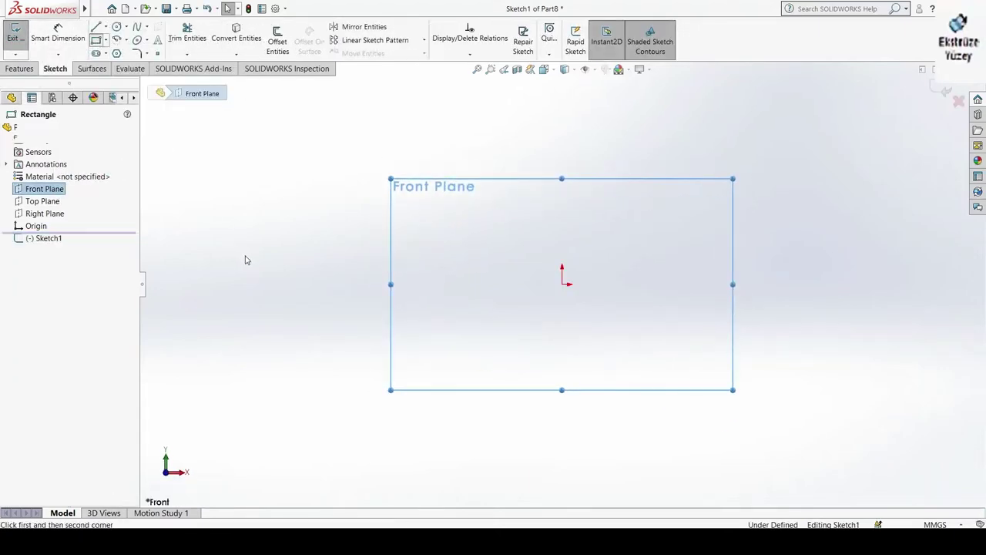
click(444, 221)
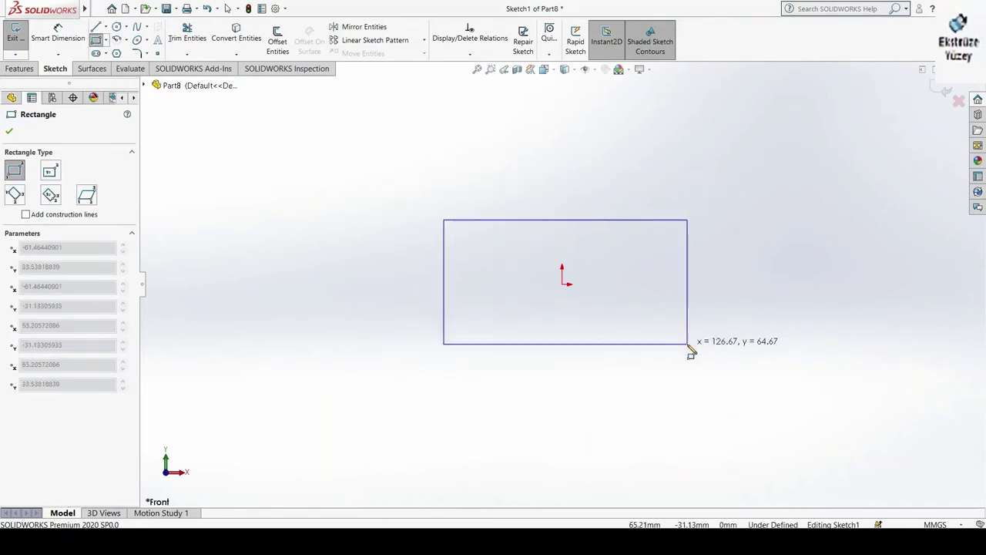
click(688, 344)
key(Escape)
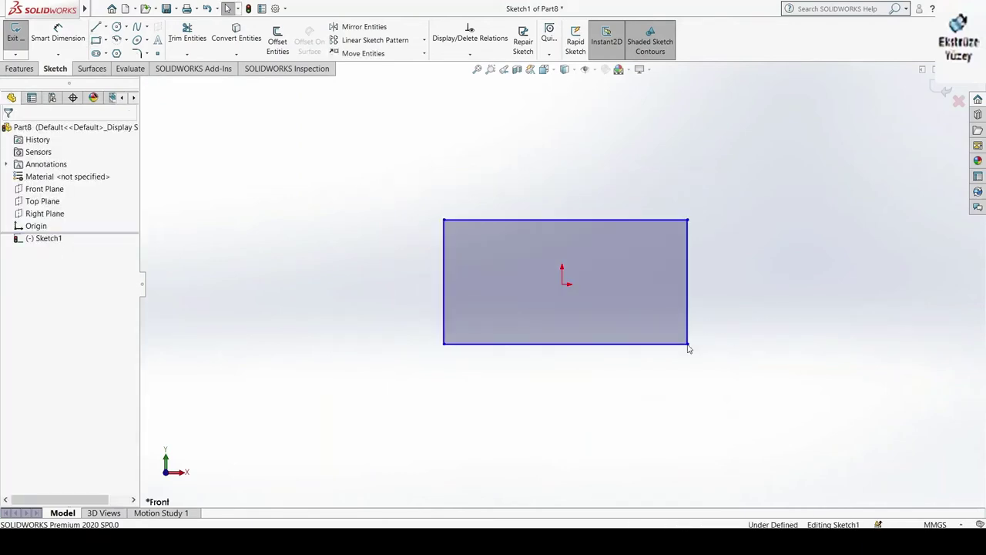
Step: Draw a large circle centred just beyond the rectangle's right edge, overlapping the rectangle, and exit the sketch
click(116, 28)
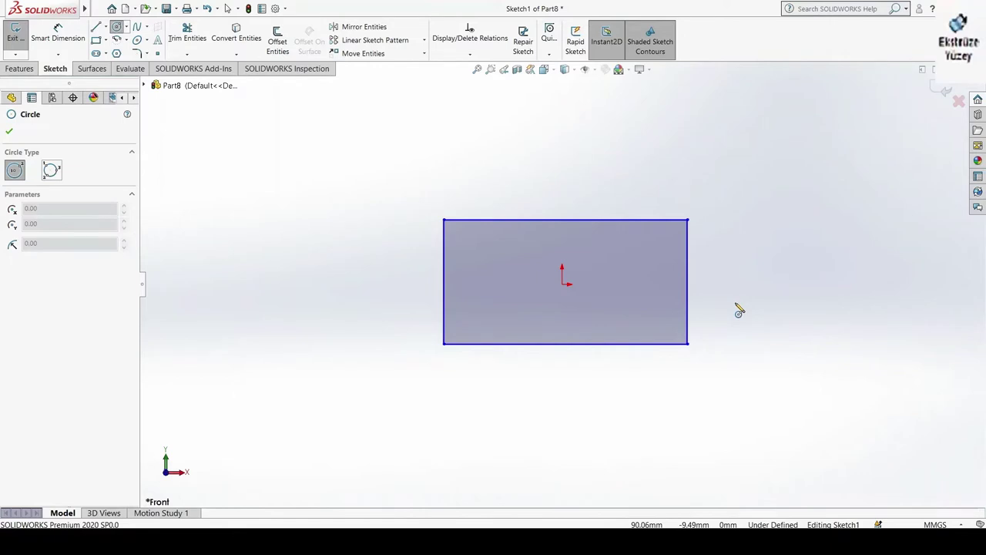
click(718, 243)
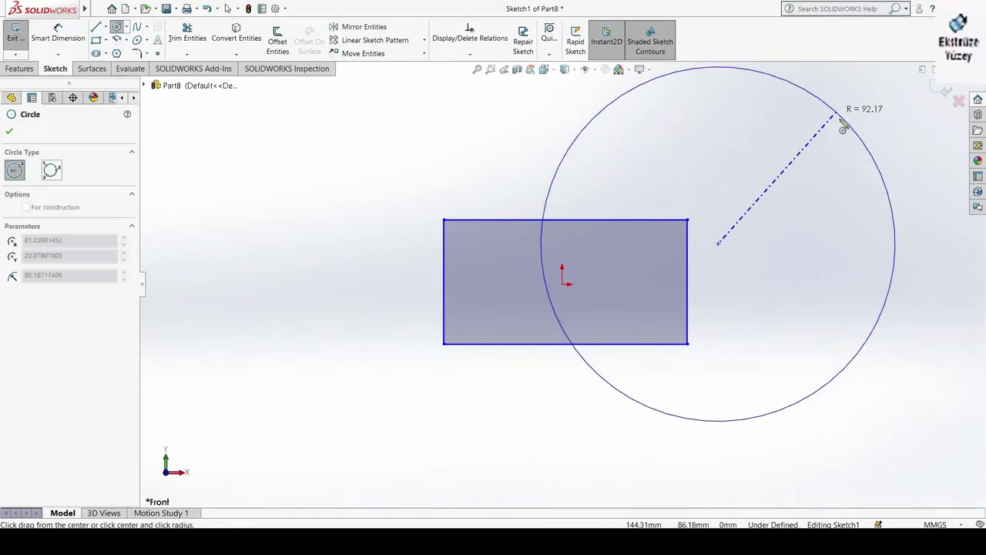
click(854, 146)
key(Escape)
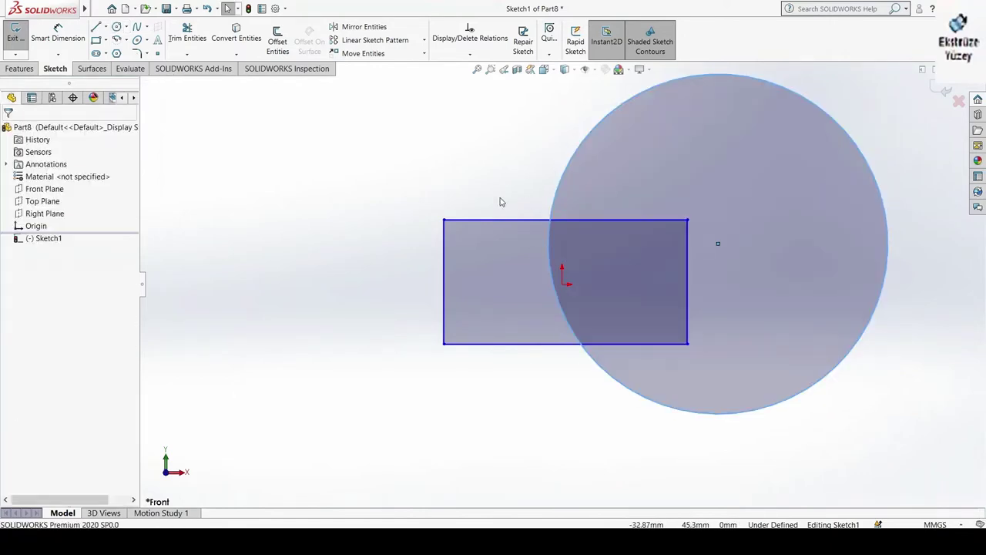
key(ctrl+b)
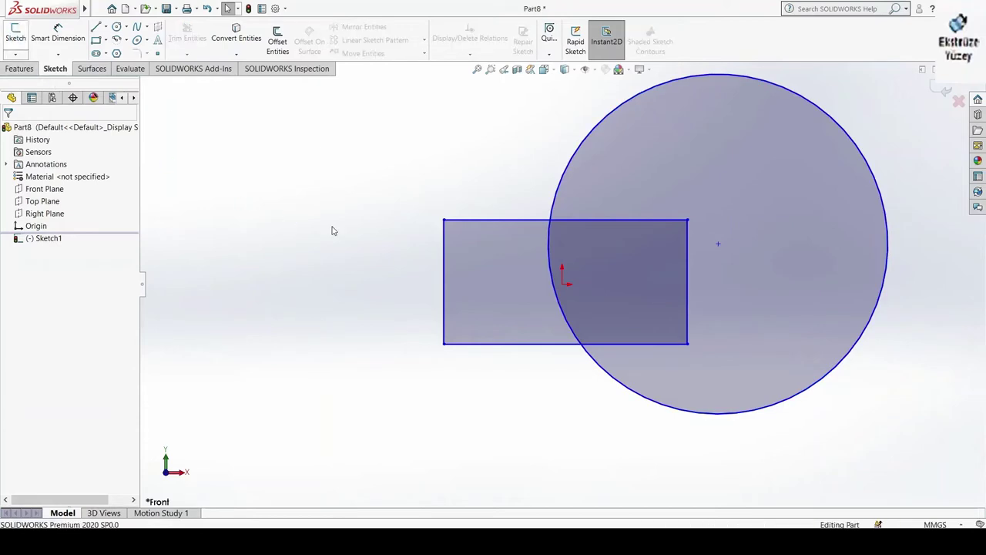
click(395, 234)
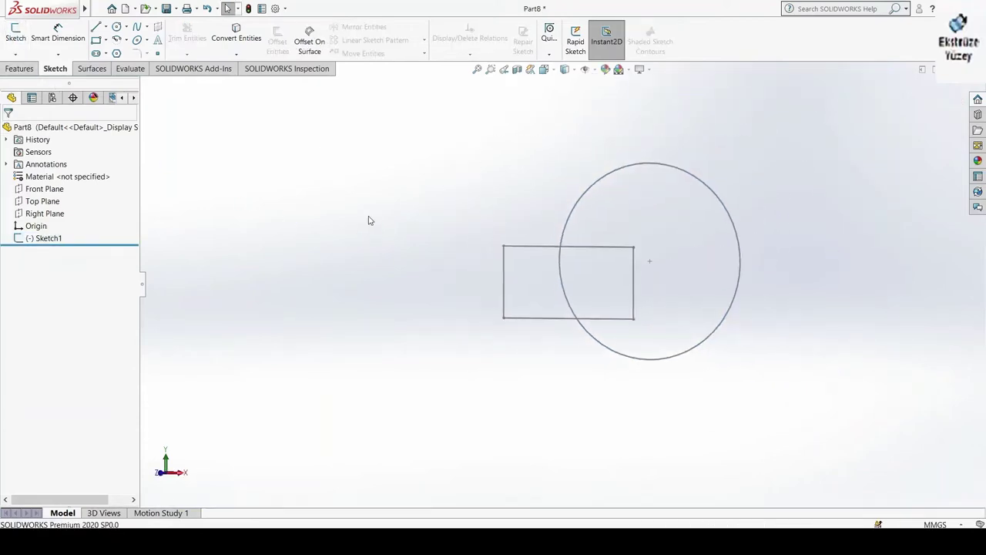
Step: Start an Extruded Surface from the rectangle-and-circle sketch, using the circle as the selected contour
click(111, 70)
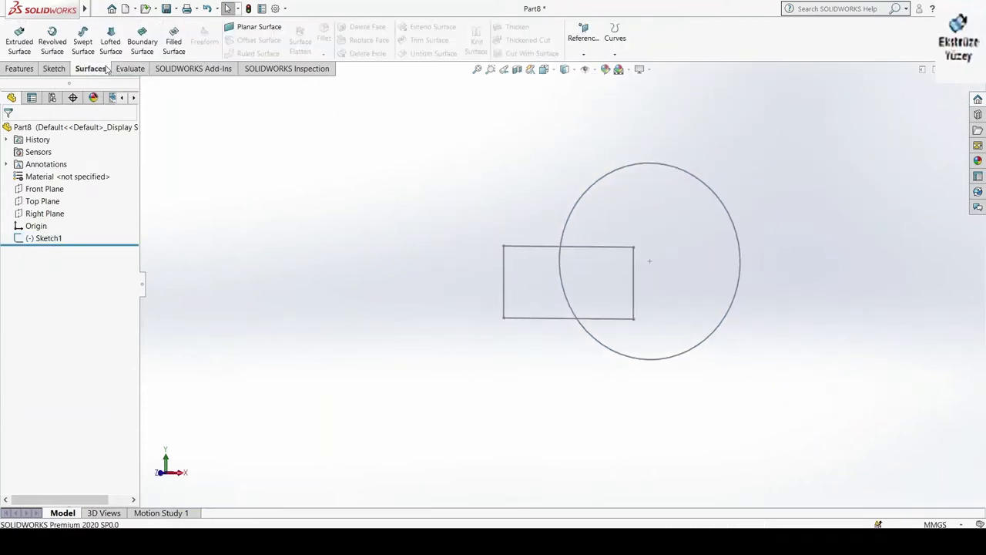
click(19, 46)
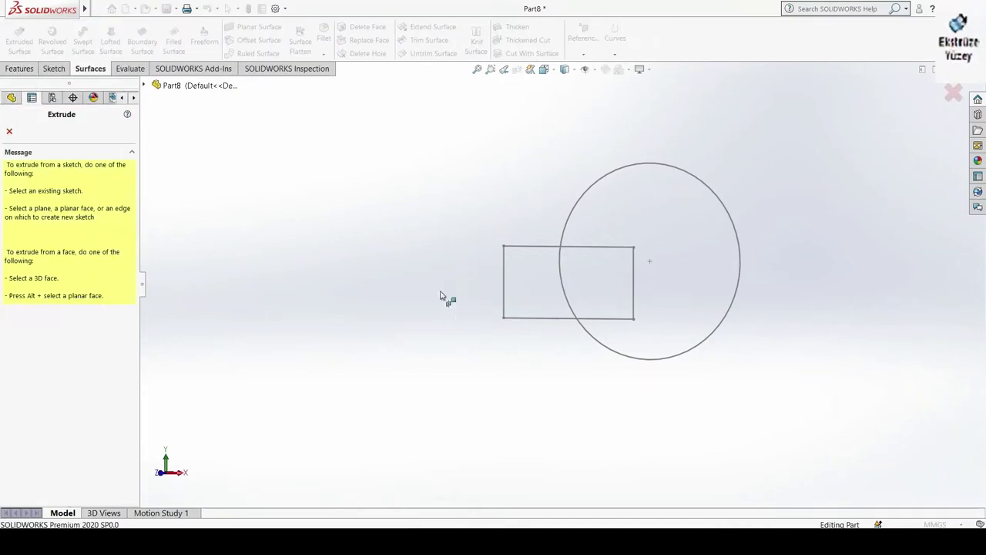
click(560, 271)
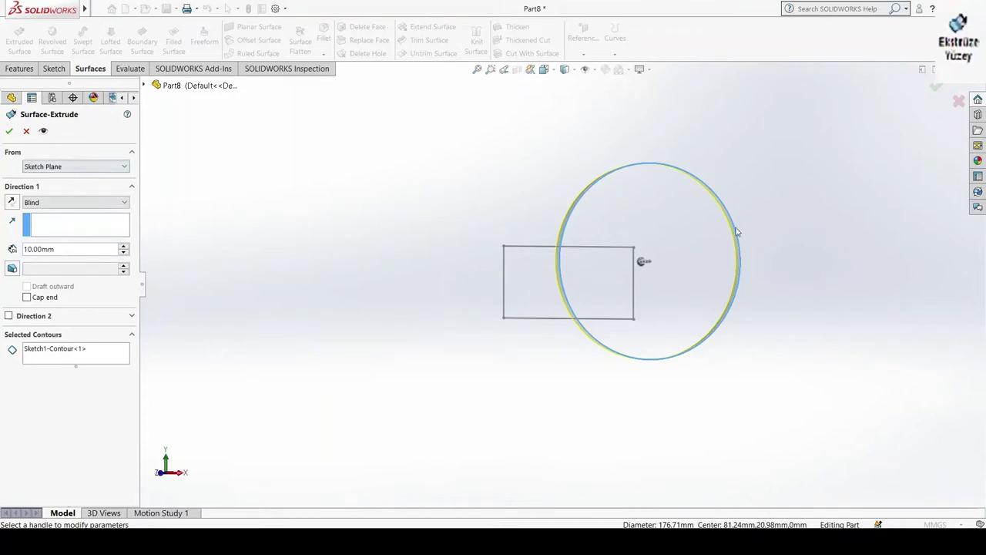
middle_drag(774, 241, 722, 214)
scroll(722, 212, down, 3)
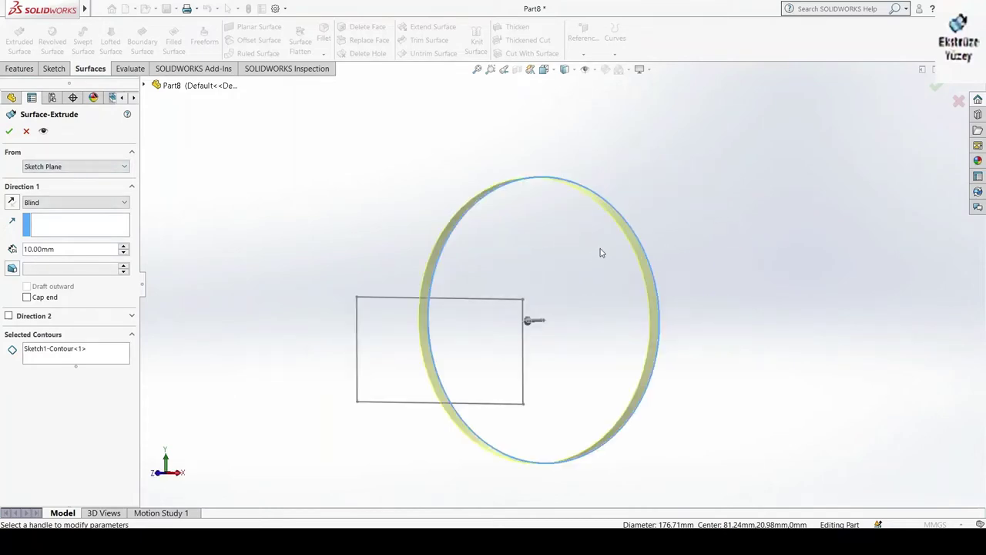
Step: Replace the circle contour in the surface extrusion with the region where the rectangle and circle overlap
click(52, 352)
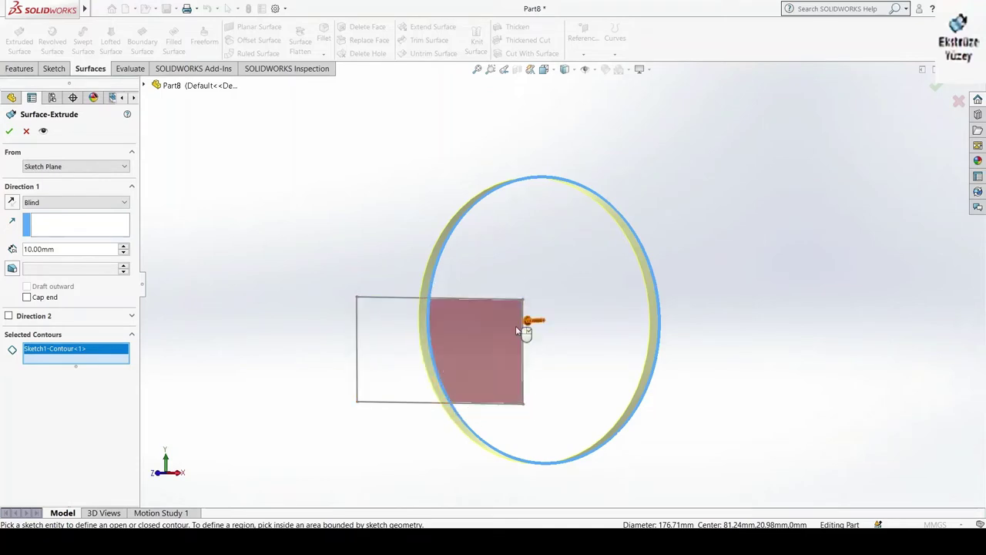
right_click(82, 349)
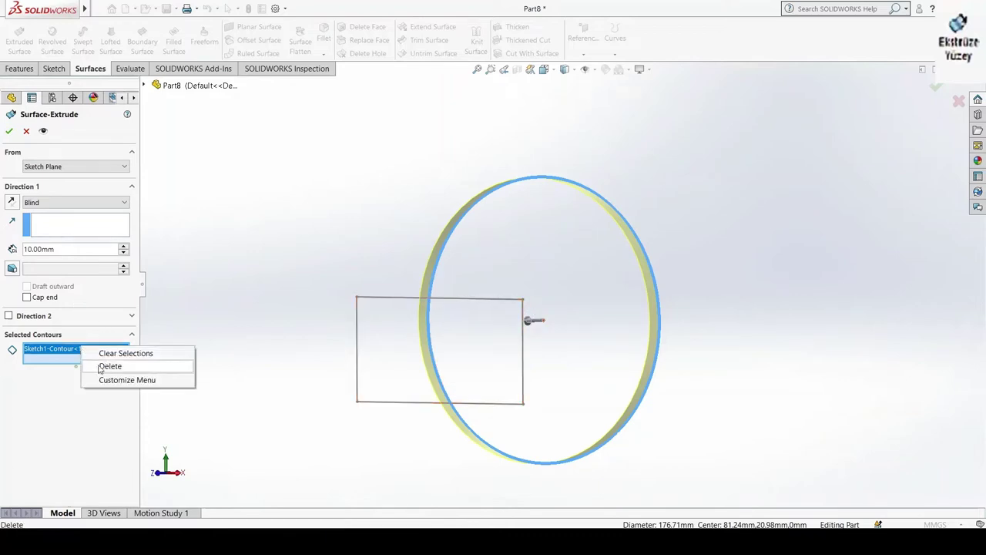
click(109, 366)
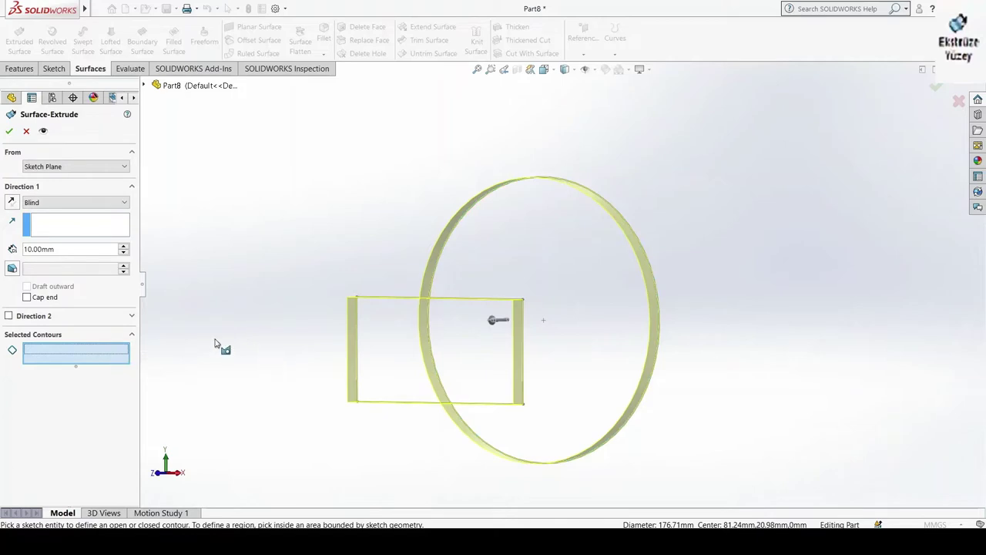
click(464, 324)
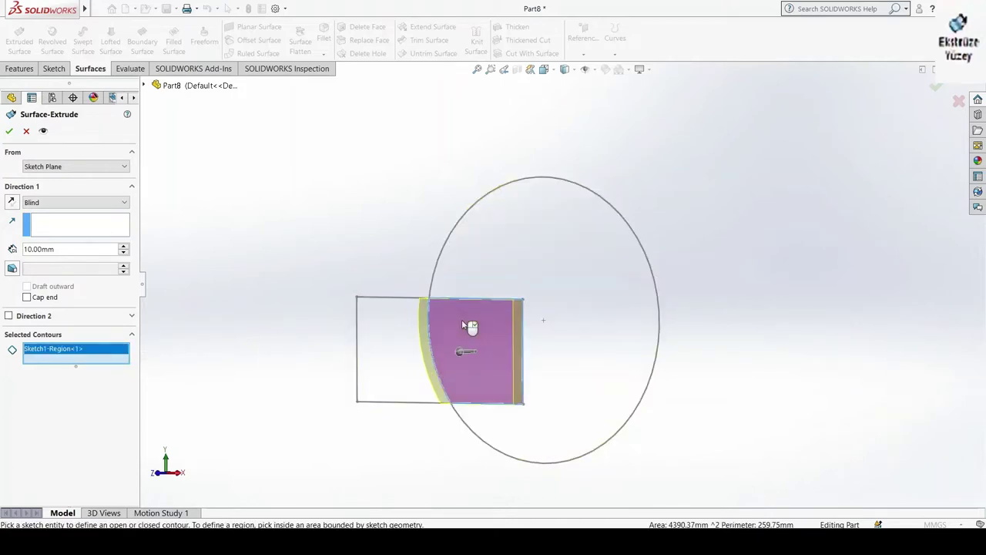
Step: Set the Blind depth of the overlap region's surface extrusion to 70 mm and accept it
scroll(127, 248, up, 6)
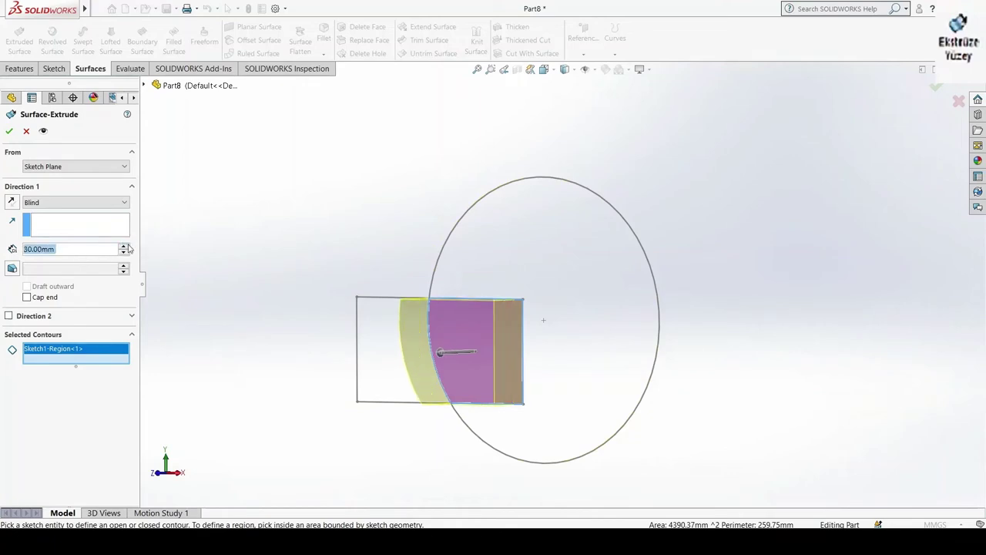
middle_drag(218, 292, 262, 288)
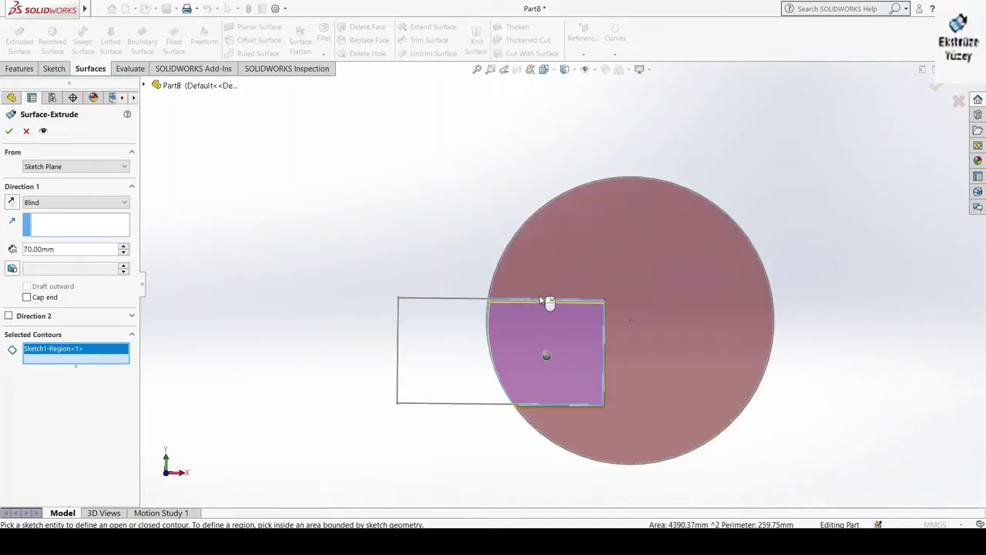
middle_drag(338, 307, 270, 311)
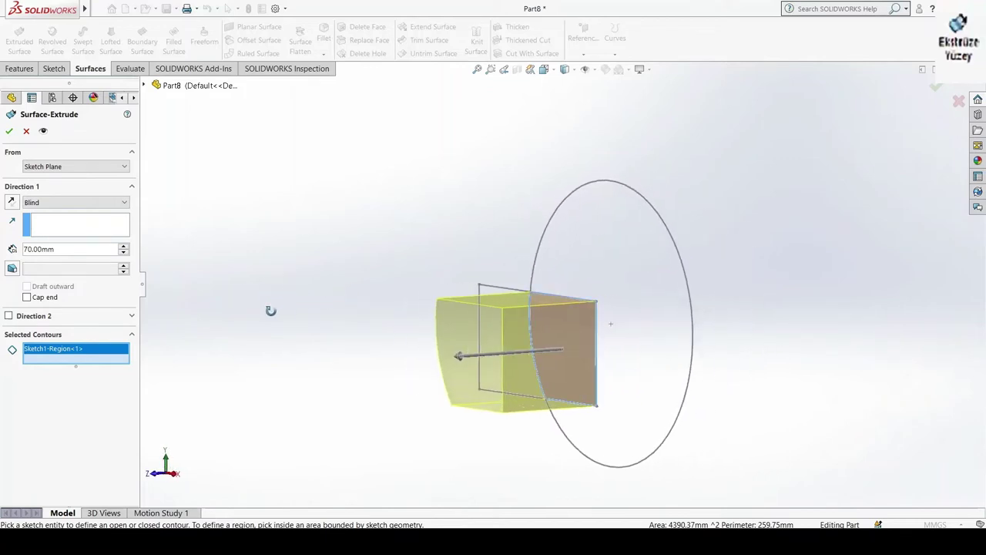
click(8, 131)
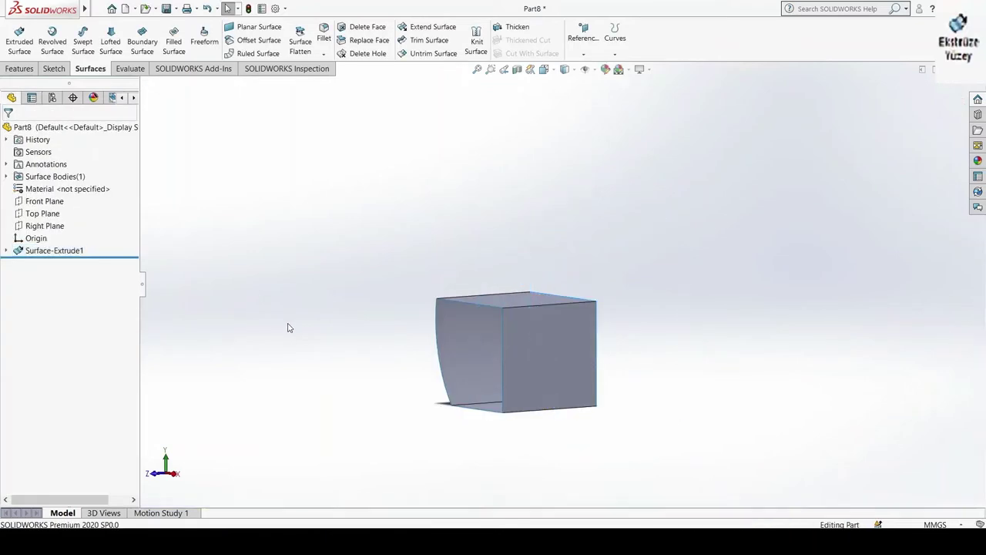
middle_drag(319, 321, 348, 315)
middle_drag(720, 328, 670, 347)
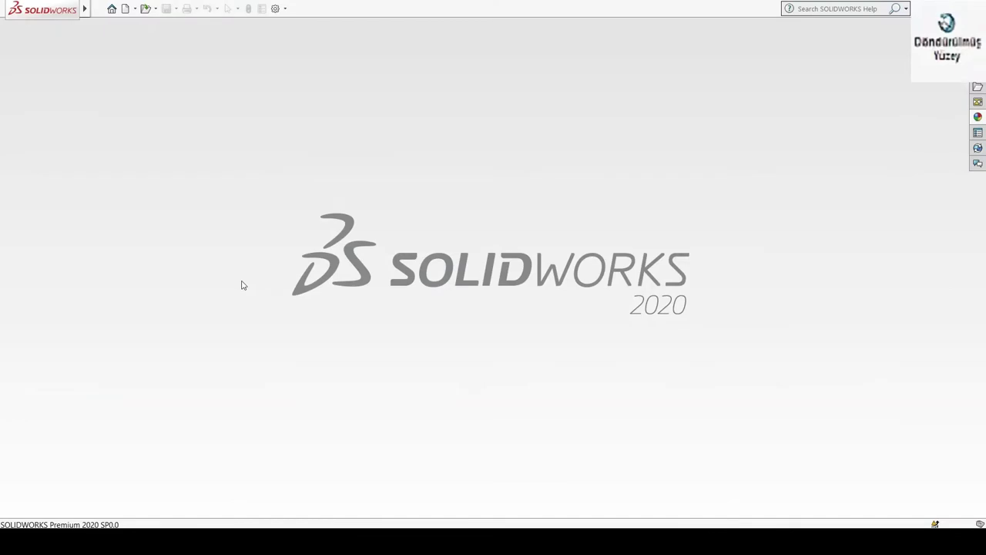
Step: Create a new part document and open a sketch on its Front Plane
click(125, 8)
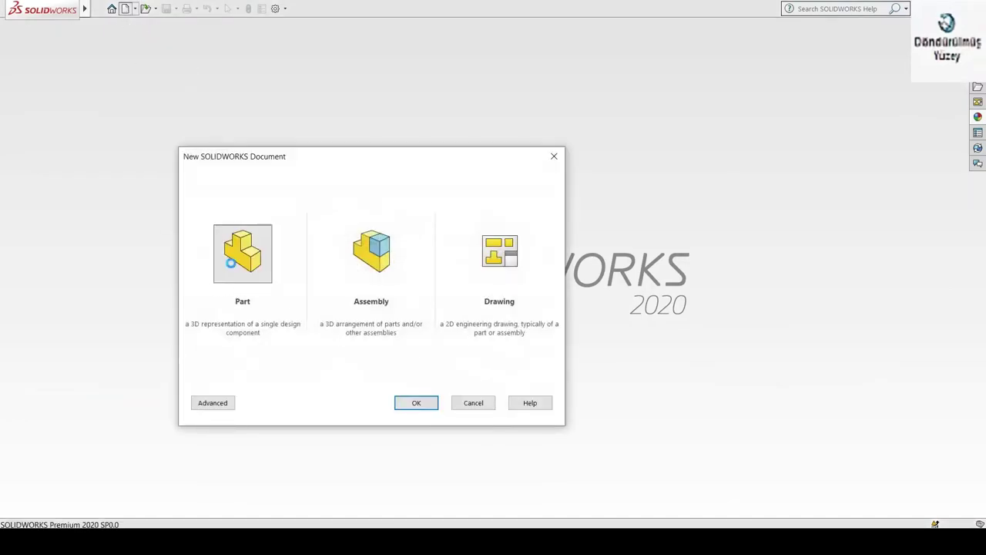
double_click(231, 263)
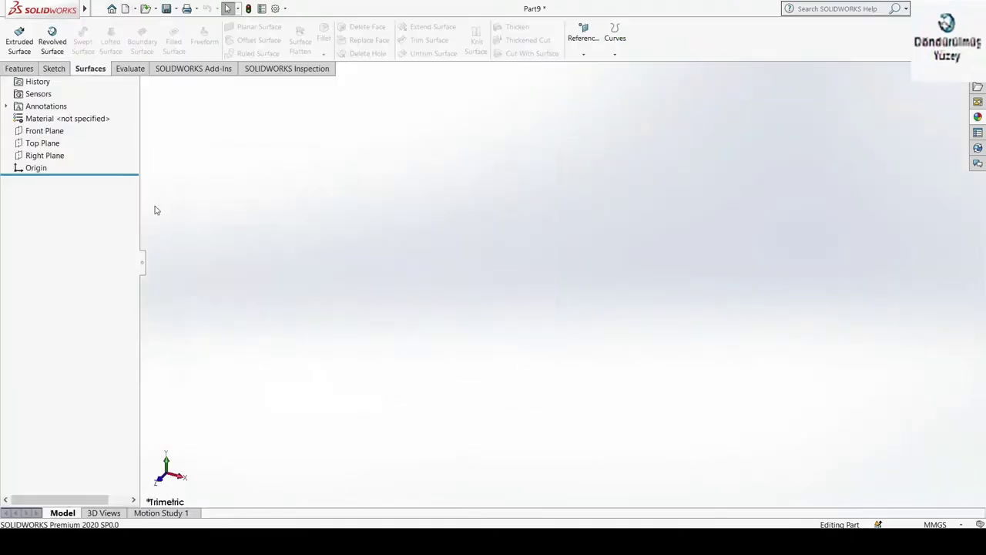
click(23, 68)
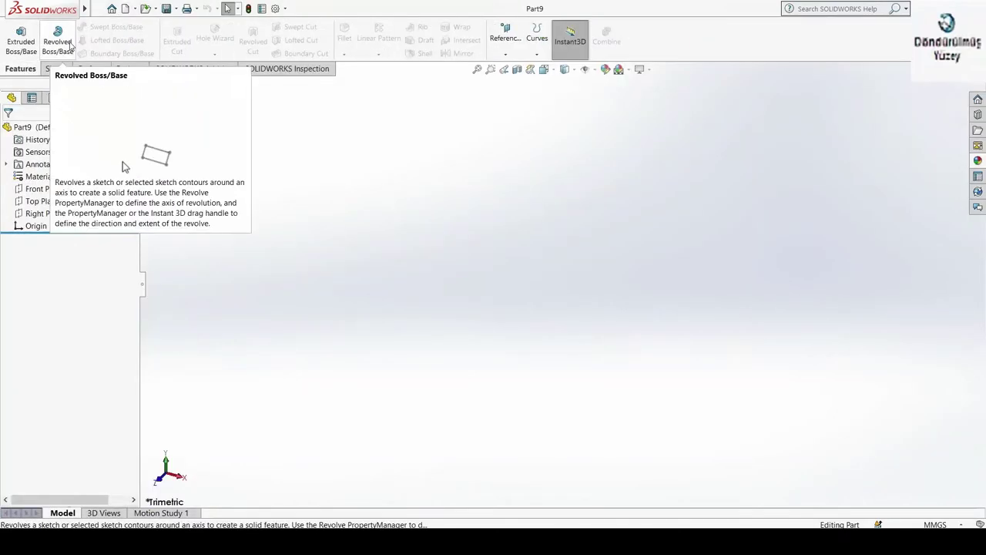
click(90, 69)
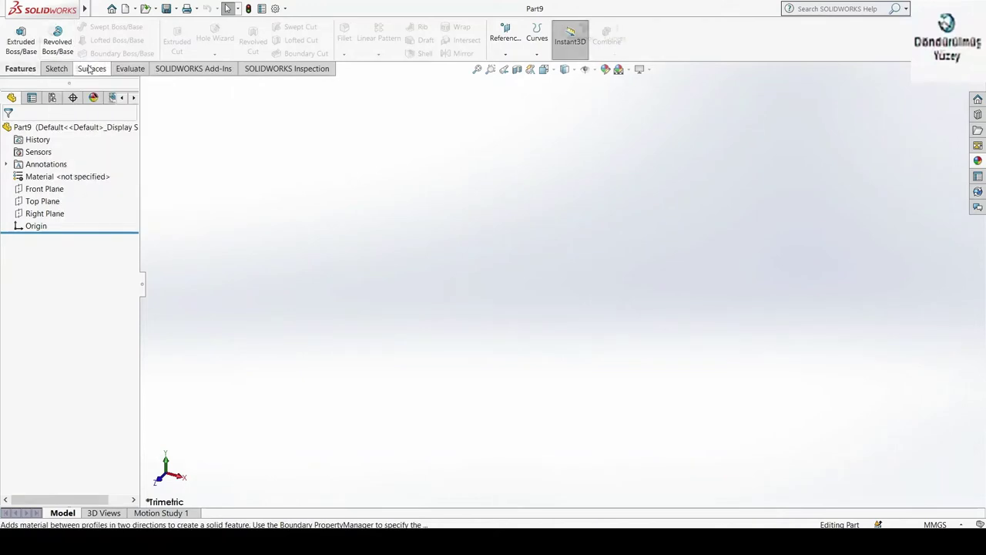
click(44, 189)
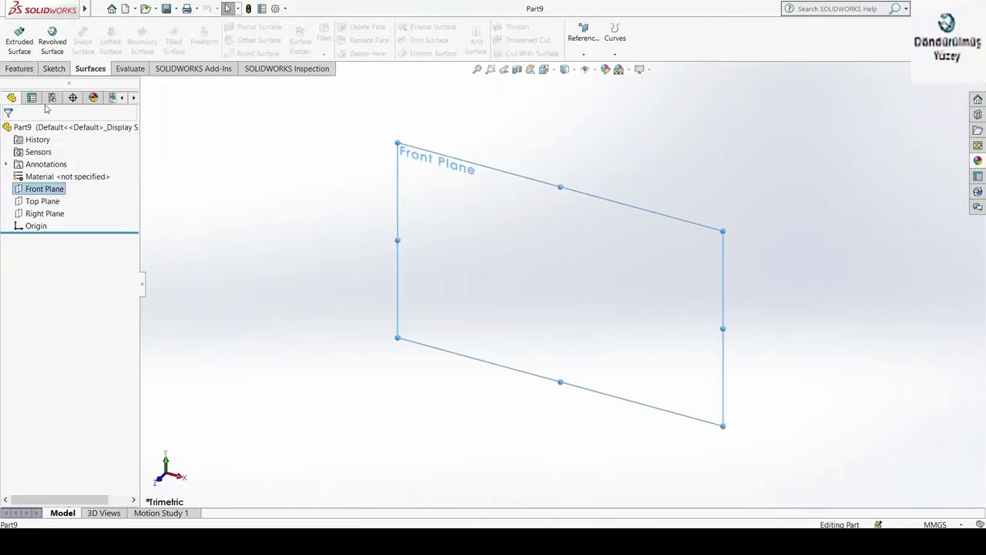
click(54, 68)
click(15, 37)
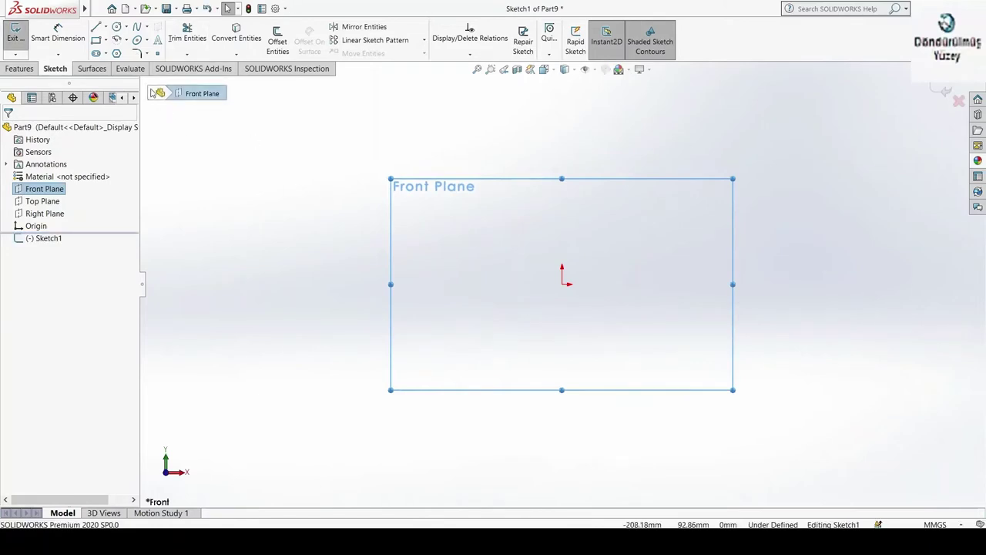
click(779, 323)
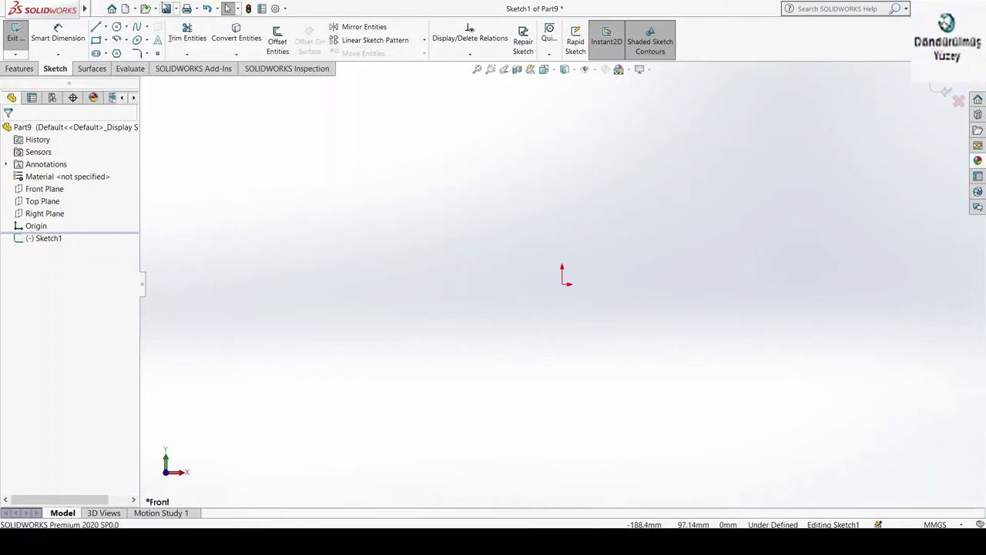
Step: Draw an open S-shaped spline through four points, running from above to below the origin on its negative X side
click(137, 28)
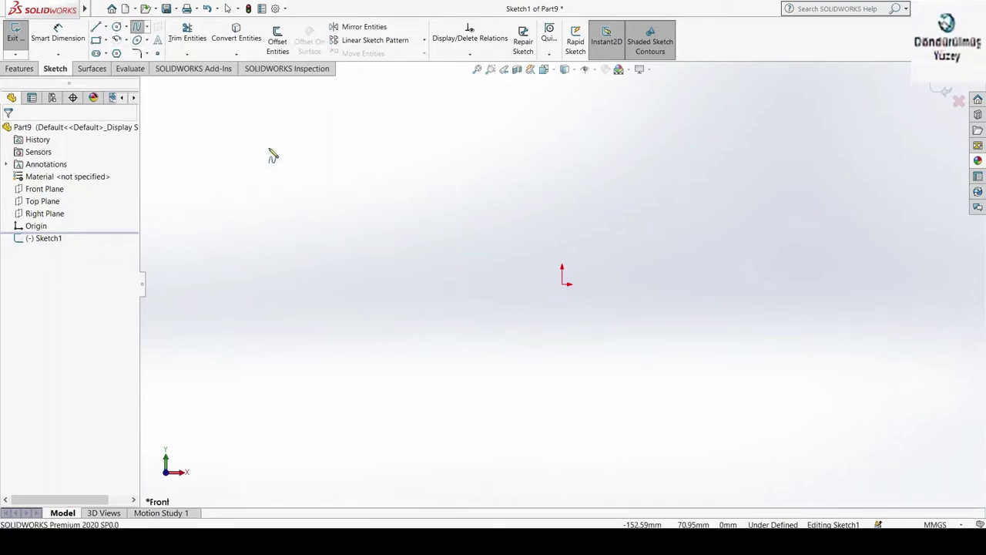
click(139, 28)
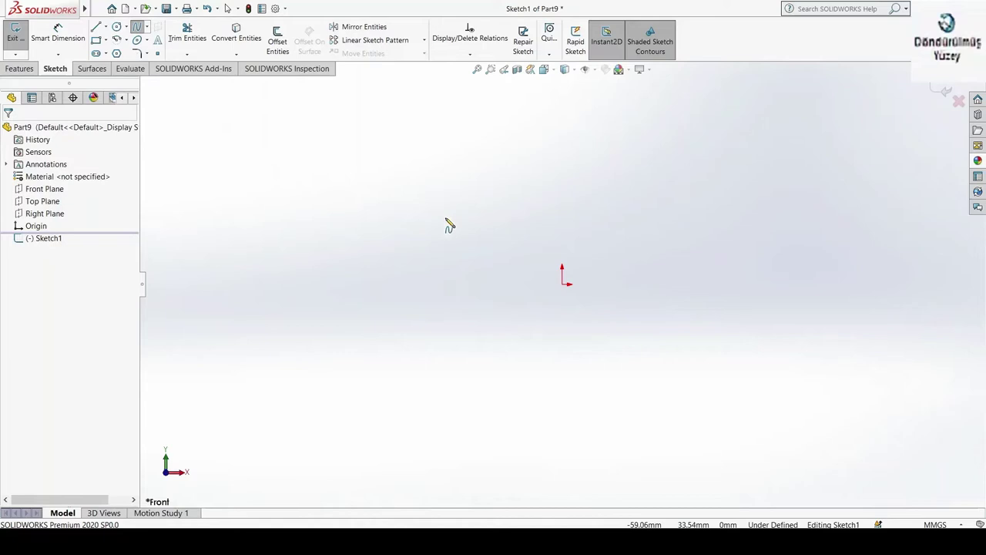
click(515, 217)
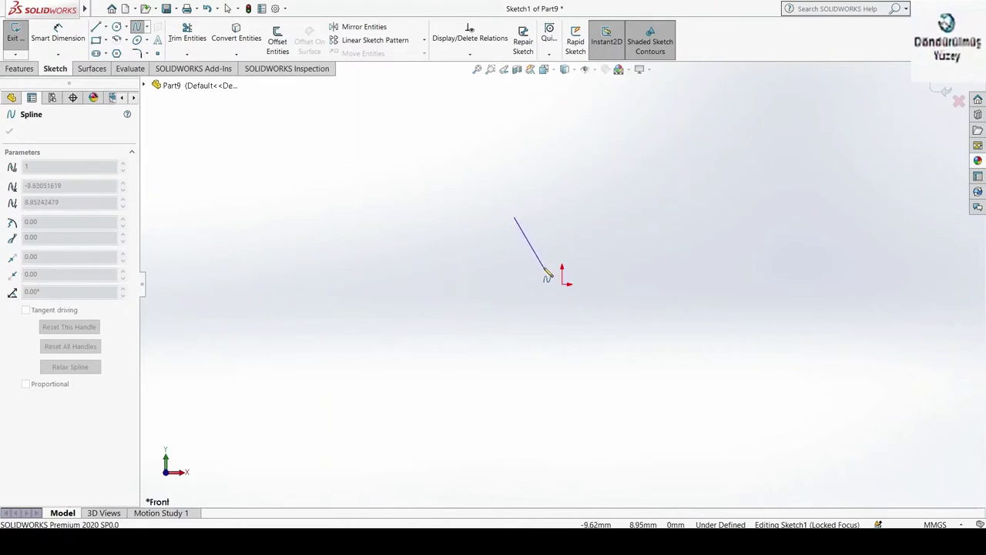
click(543, 267)
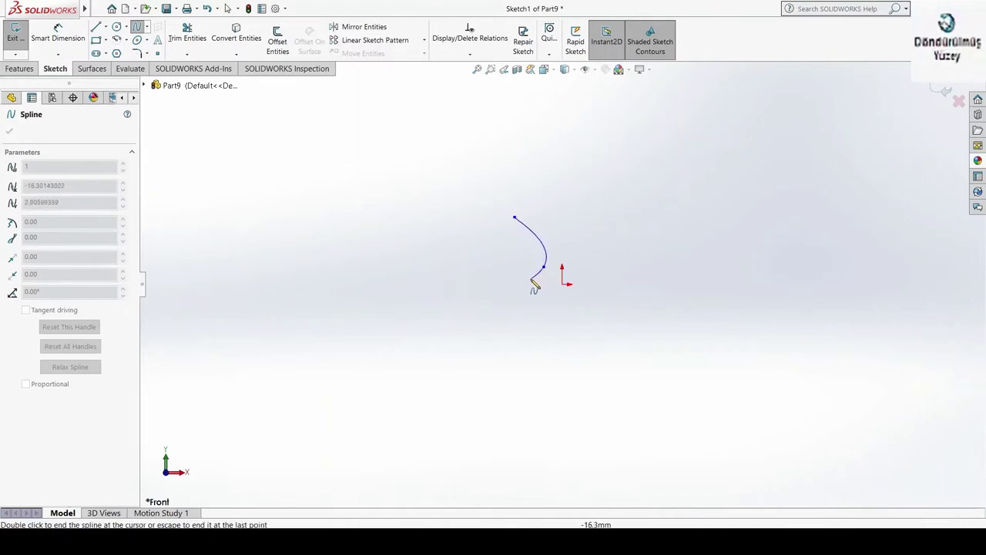
click(499, 336)
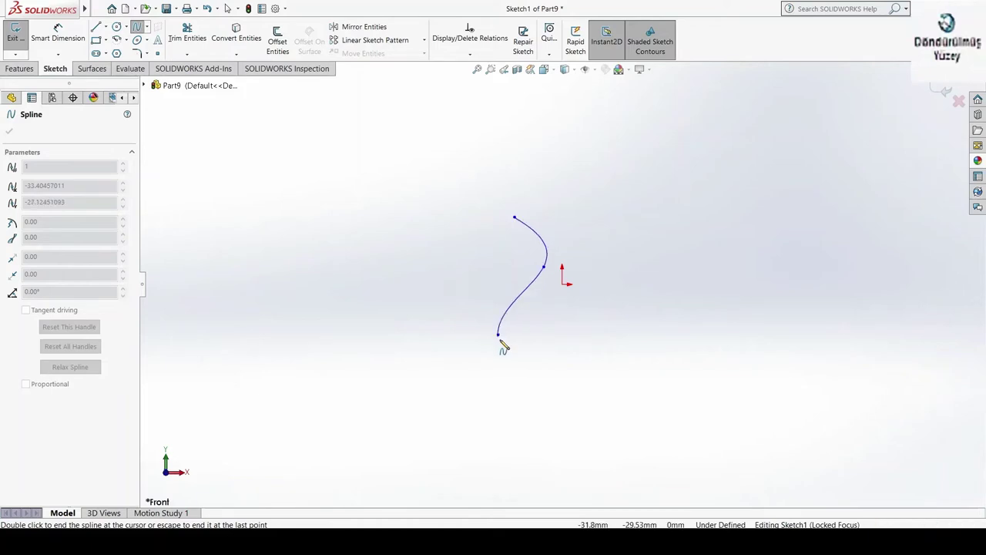
click(542, 376)
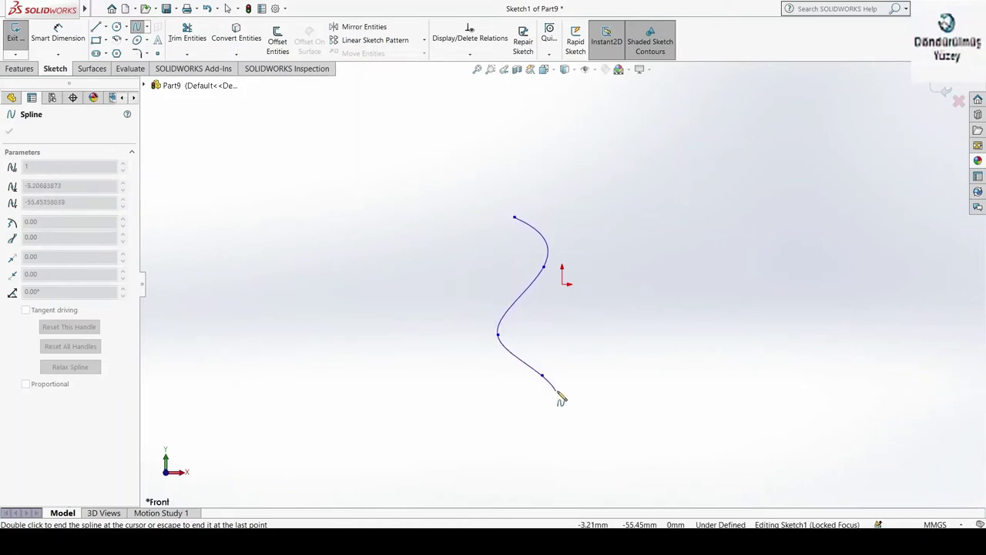
key(Escape)
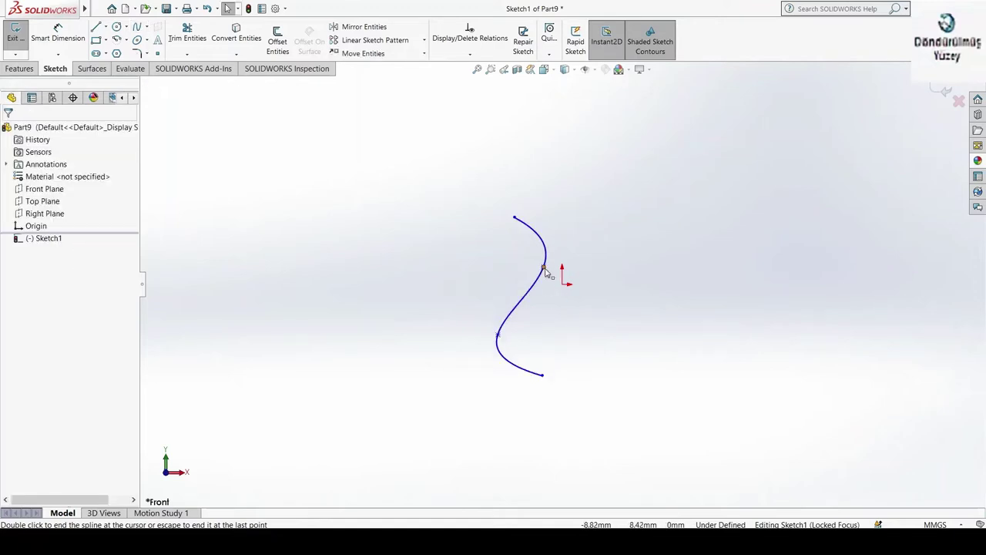
Step: Reshape the spline by moving its two inner points to about X -16, Y -2 mm and X -29, Y -27 mm
drag(544, 270, 531, 288)
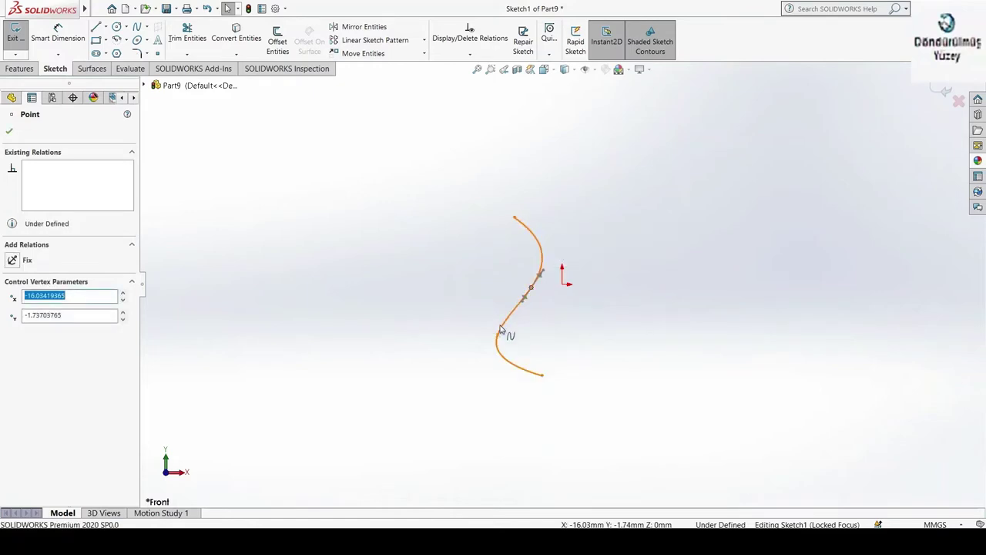
drag(499, 338, 507, 341)
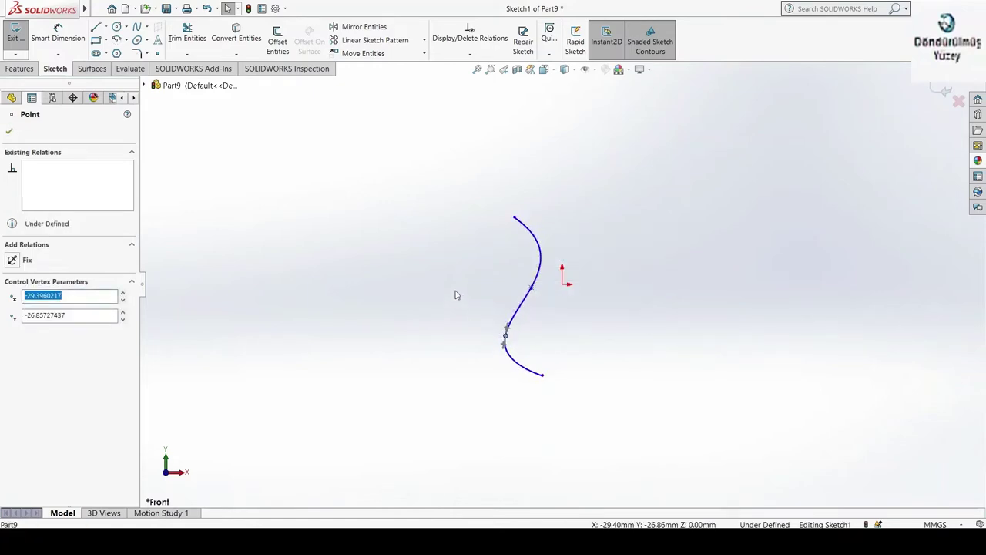
click(455, 293)
Step: Draw a vertical line about 200 mm long through the origin, beside the spline
click(94, 31)
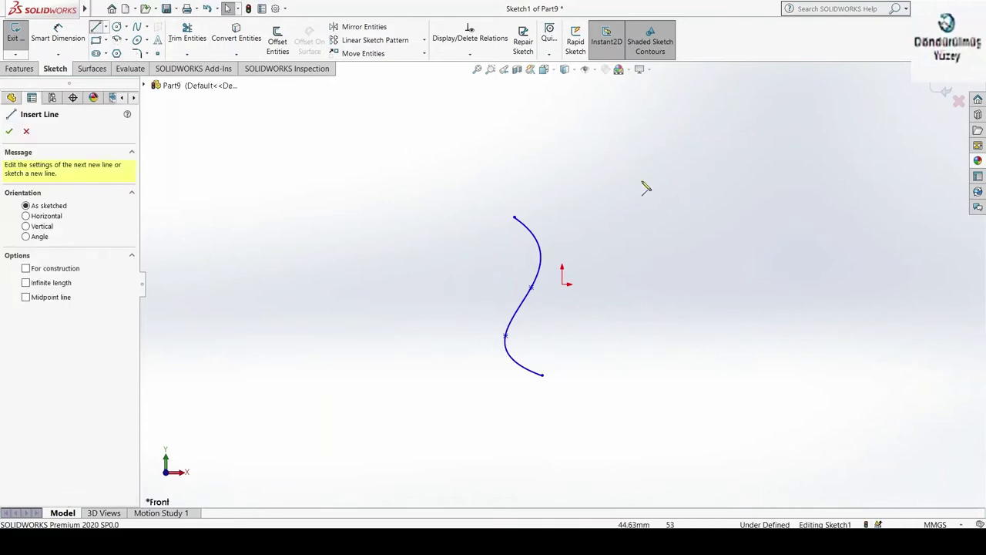
click(561, 107)
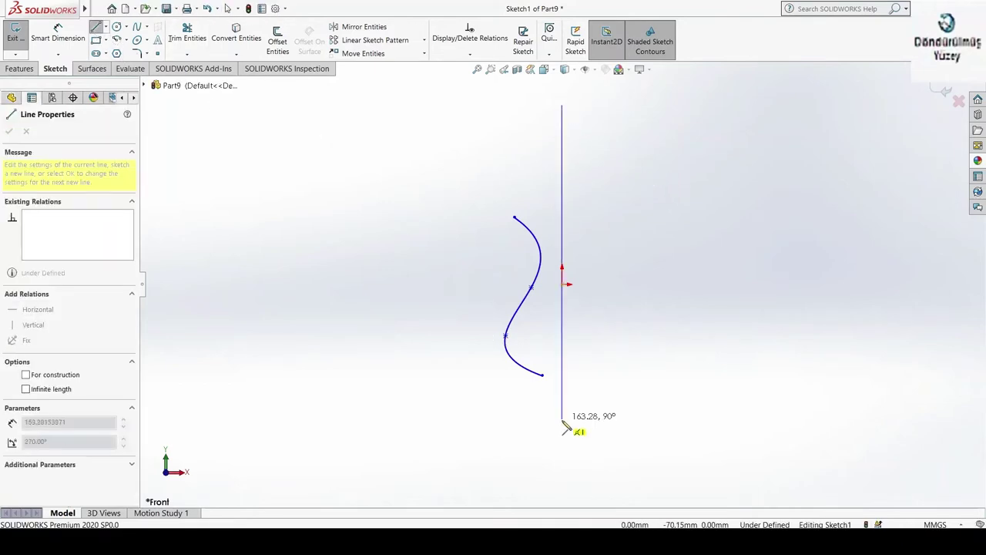
click(563, 490)
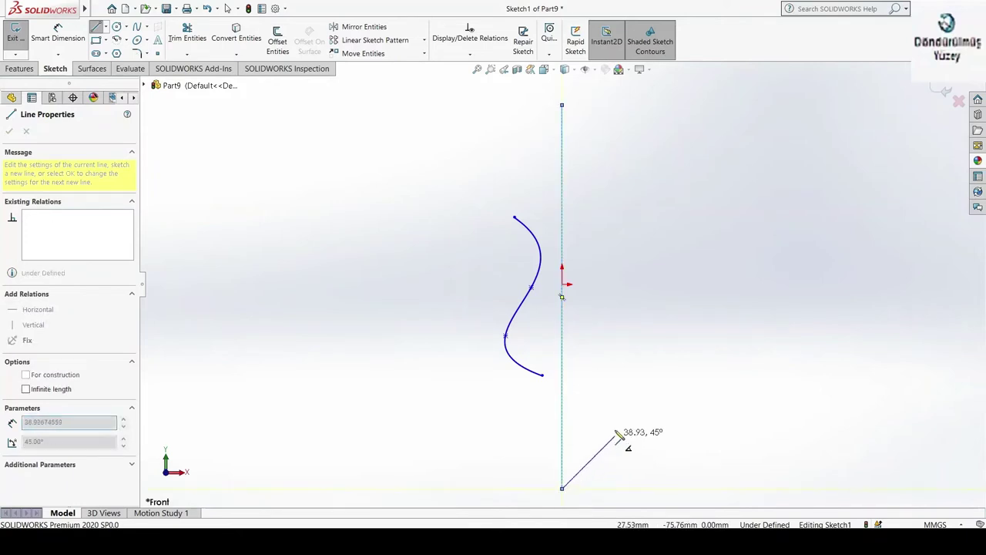
key(Escape)
Step: Make the vertical line a construction line of infinite length
click(563, 198)
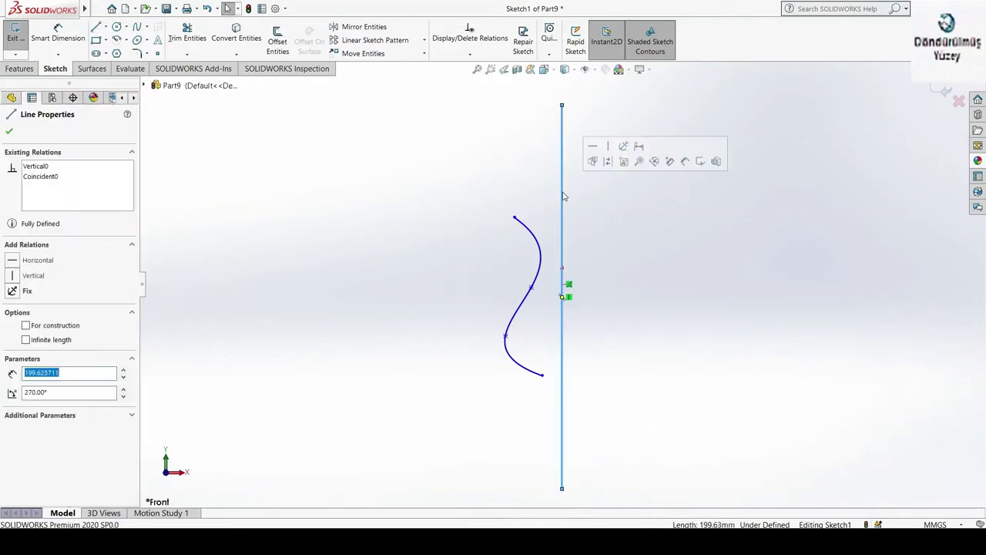
click(26, 326)
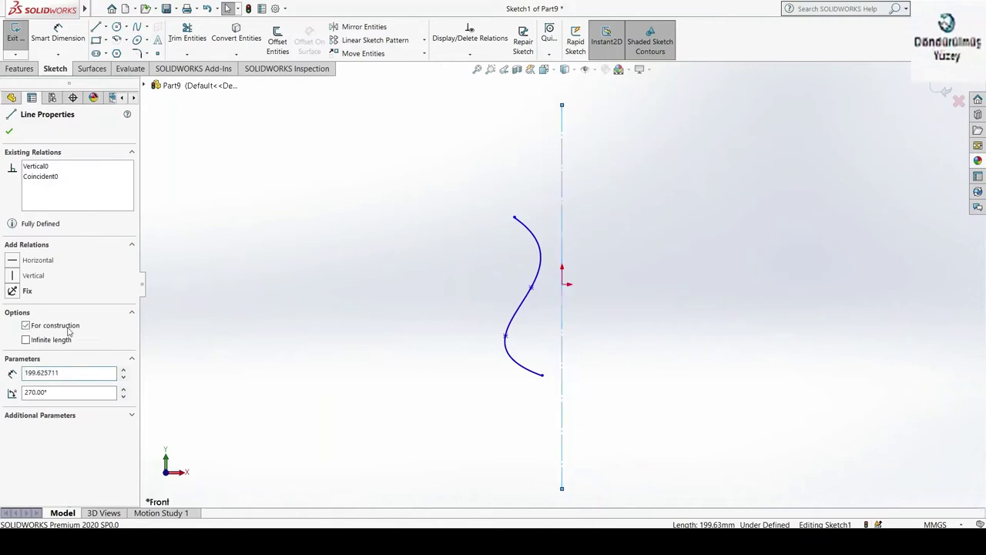
click(26, 340)
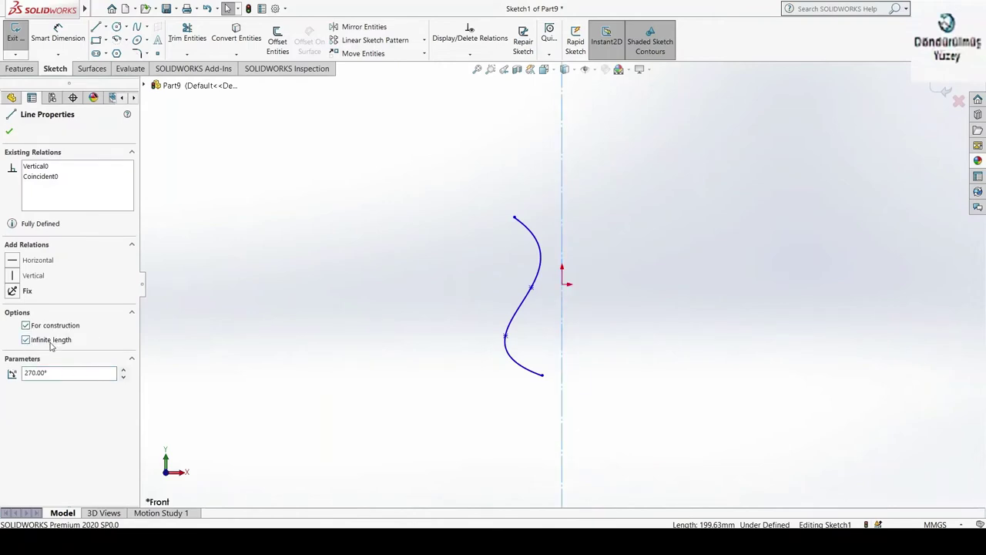
Step: Draw a horizontal line about 10 mm long from the spline's lower end to the vertical axis, and close the sketch
click(300, 293)
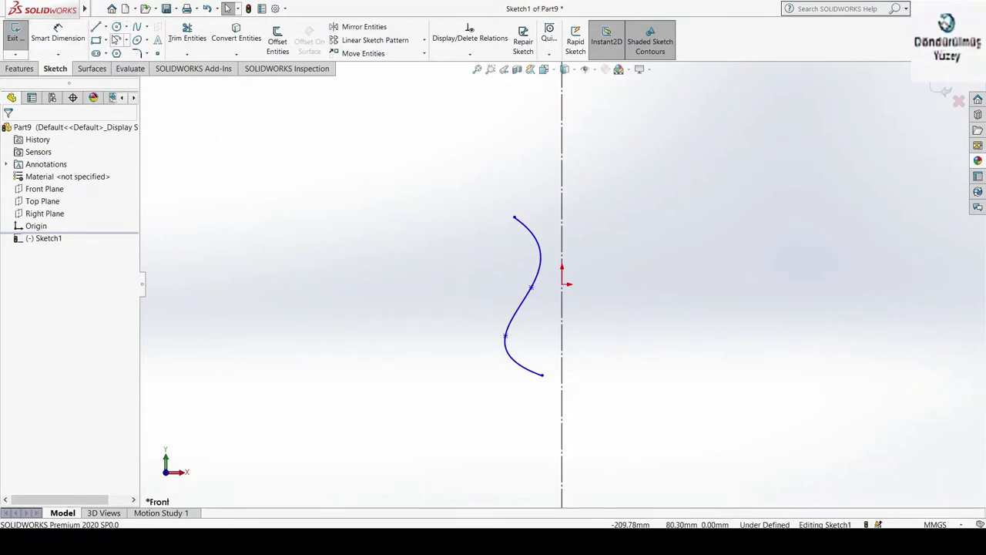
click(96, 28)
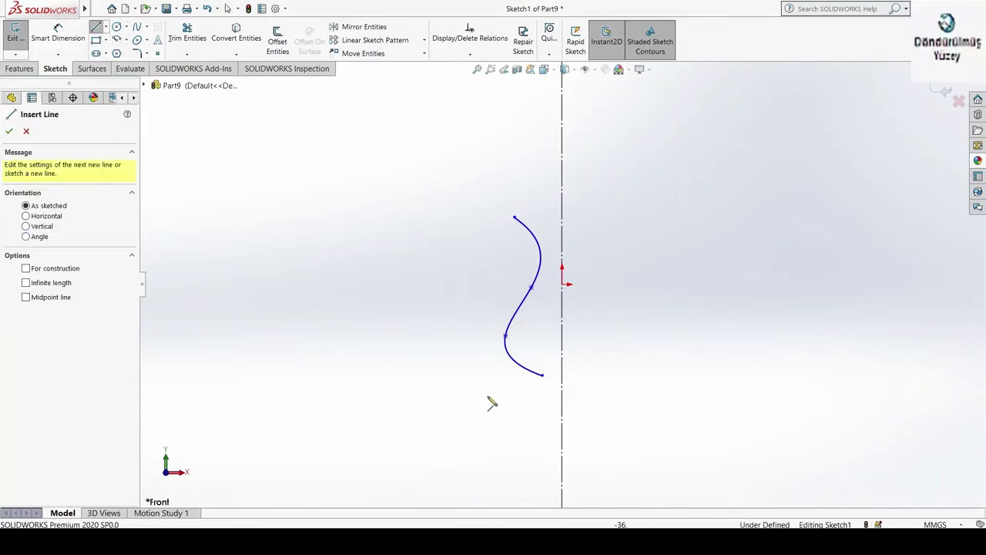
click(543, 375)
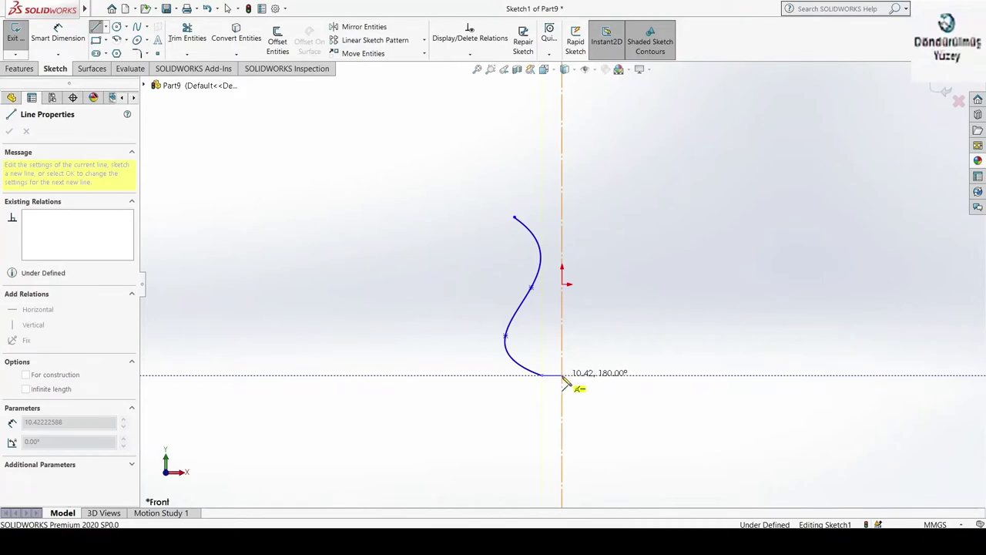
click(562, 375)
key(Escape)
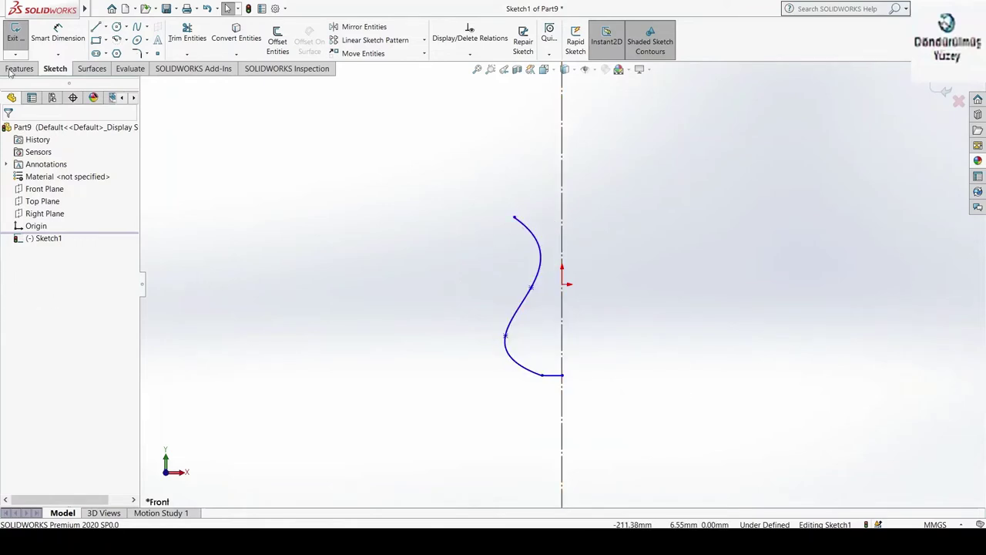
click(17, 40)
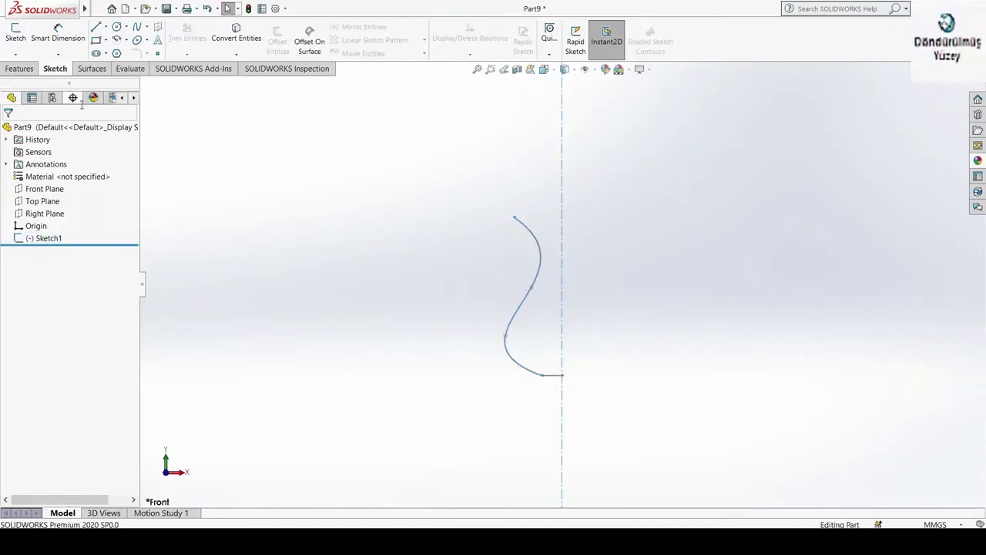
Step: Create a Revolved Surface by turning the spline and line profile a full 360 degrees about the vertical construction axis
click(93, 70)
click(47, 39)
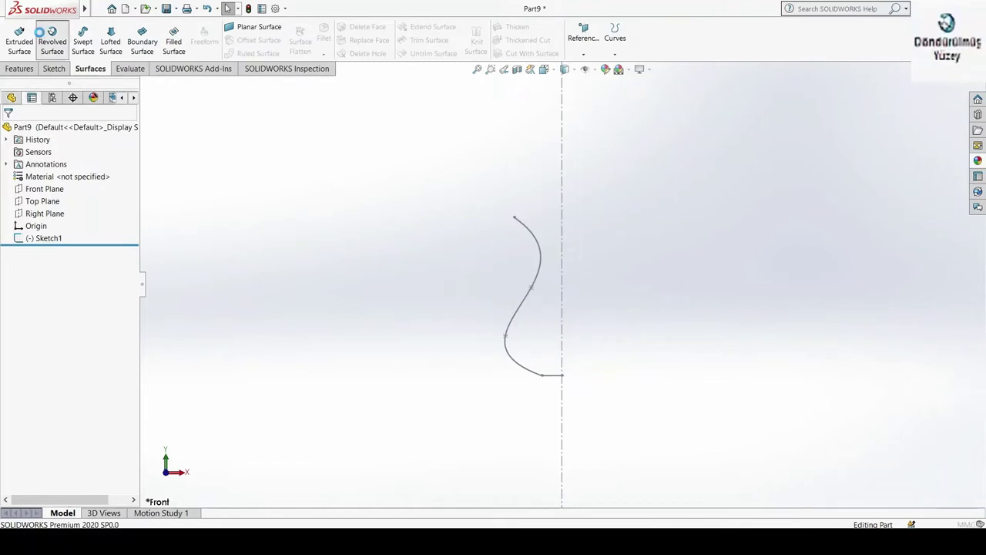
click(538, 243)
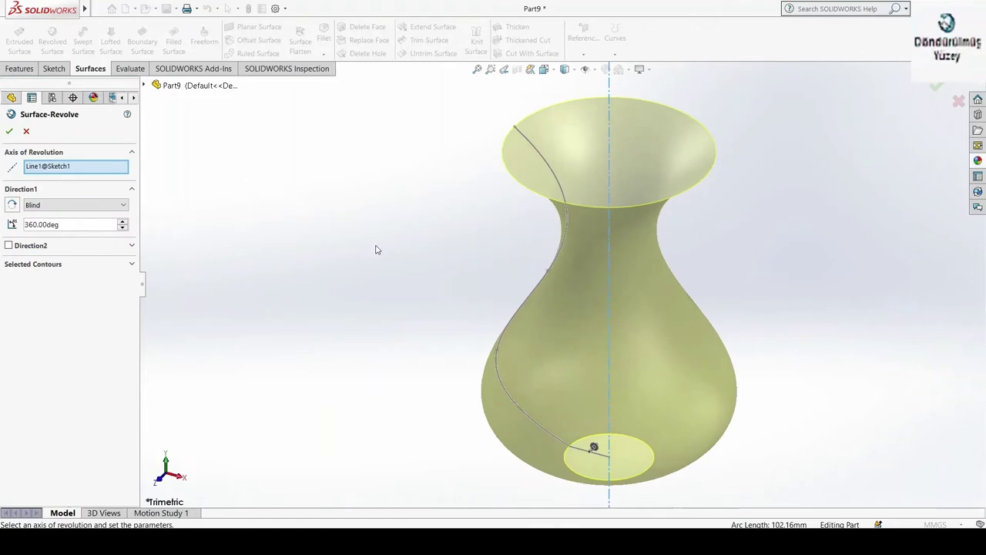
mouse_move(378, 250)
middle_down()
mouse_move(543, 281)
mouse_move(700, 282)
mouse_move(700, 232)
mouse_move(678, 213)
middle_up()
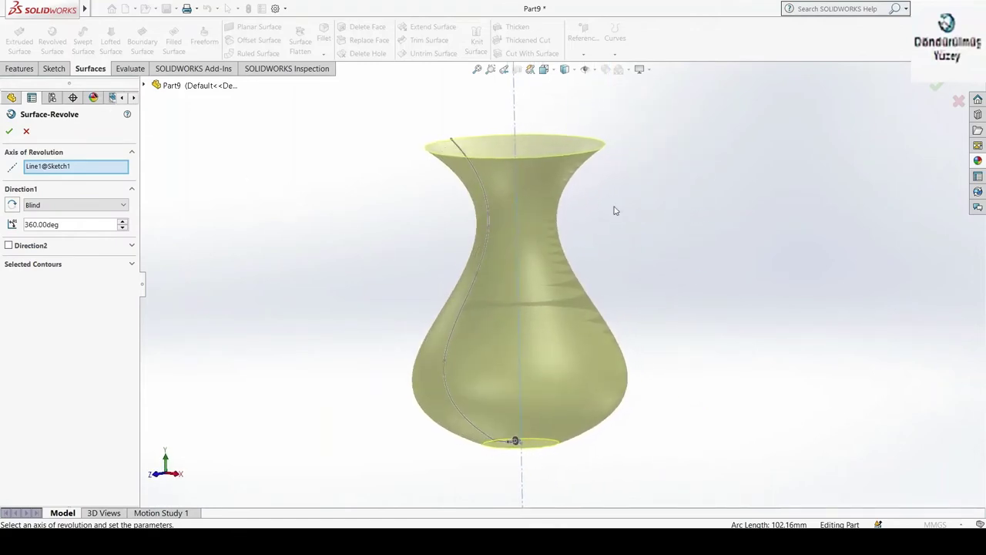
click(9, 132)
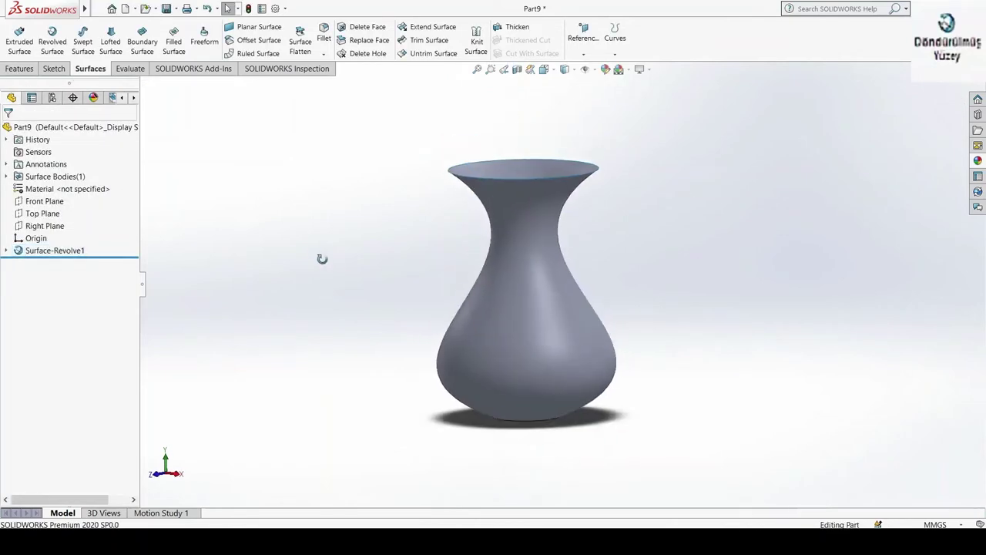
middle_drag(322, 259, 469, 161)
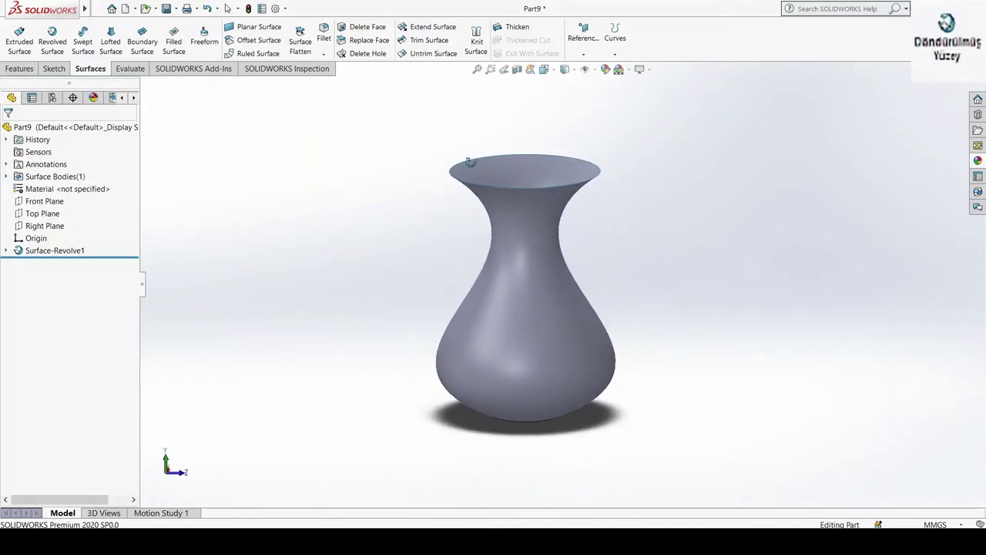
Step: Apply the clear glass appearance from the Gloss glass category to the revolved vase
click(976, 163)
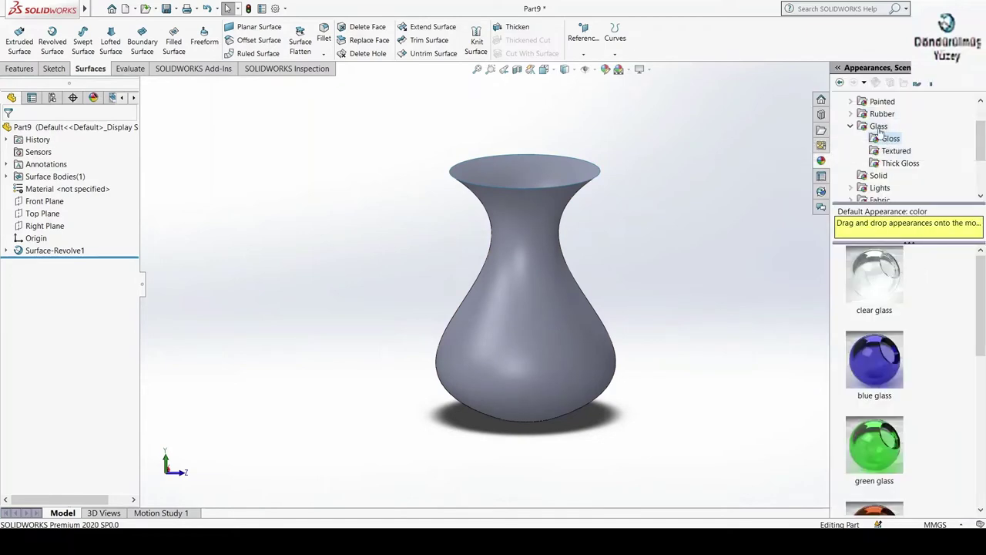
click(821, 99)
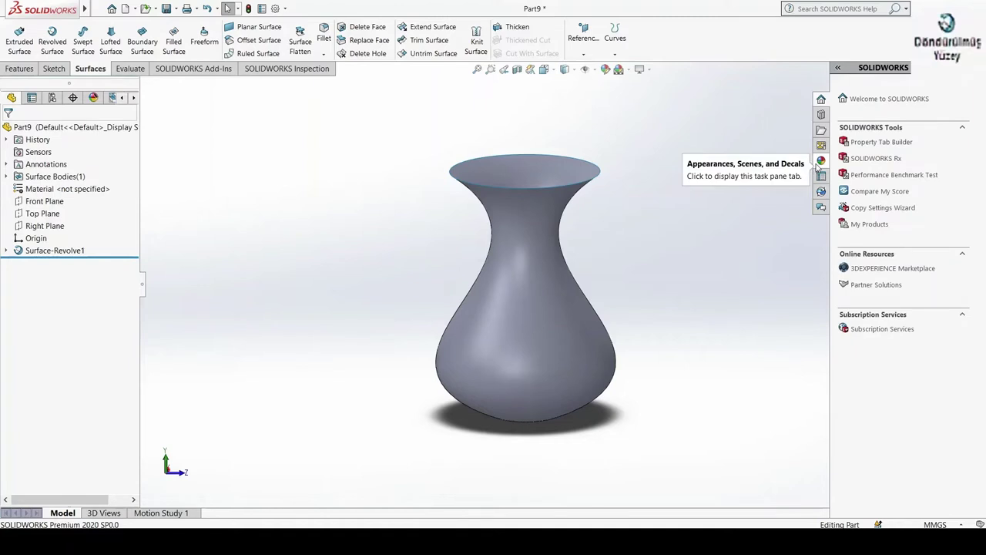
click(820, 161)
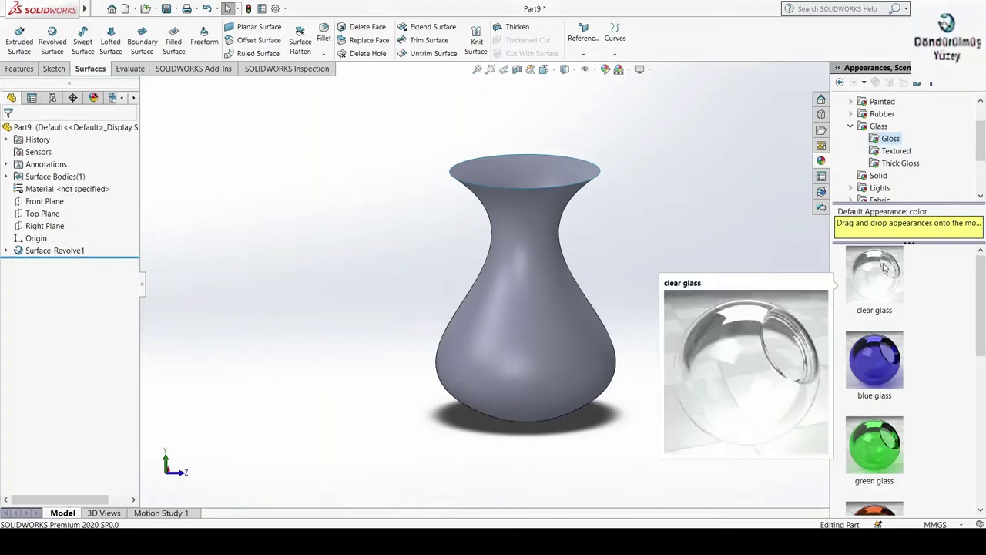
drag(885, 266, 538, 281)
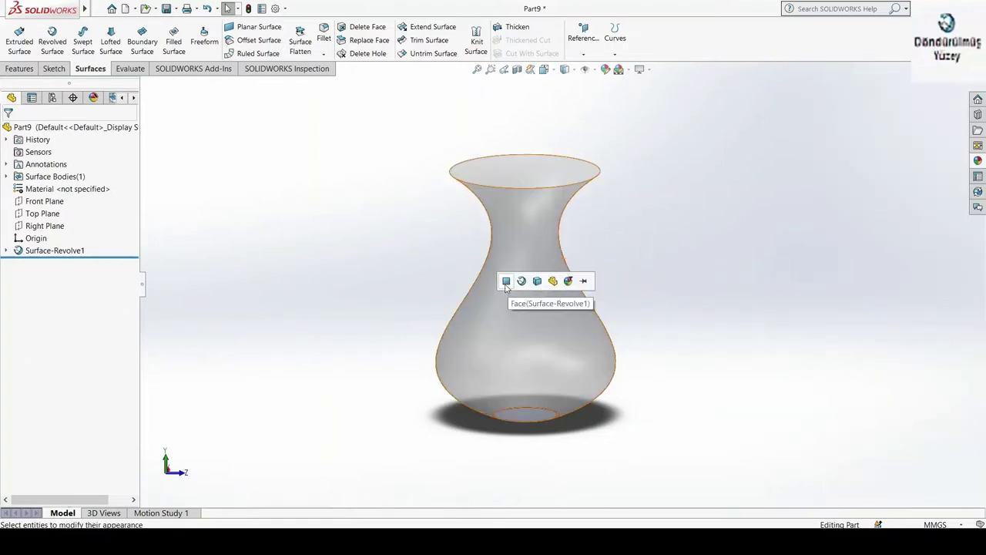
click(558, 285)
middle_drag(721, 304, 610, 228)
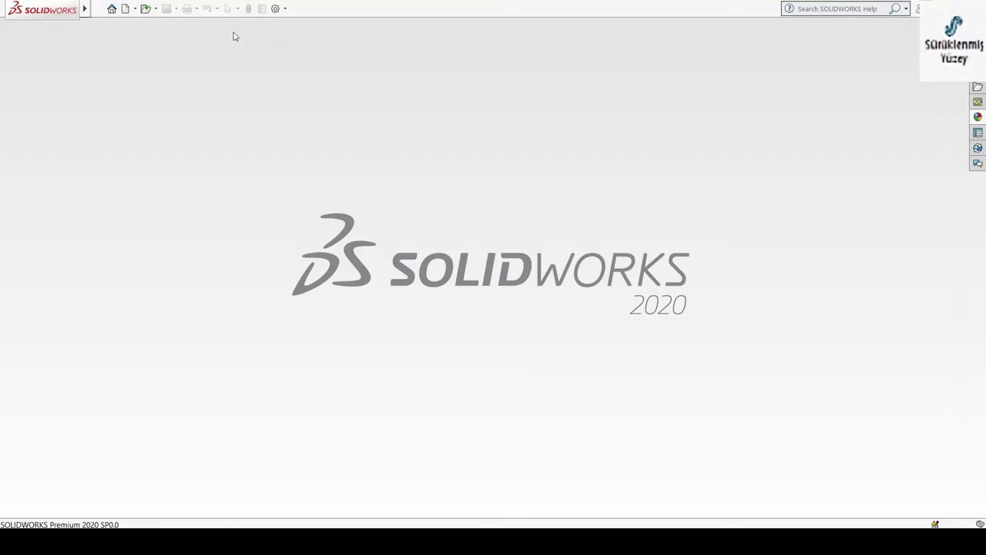
Step: Create a new part and start a sketch on the Front Plane
click(125, 9)
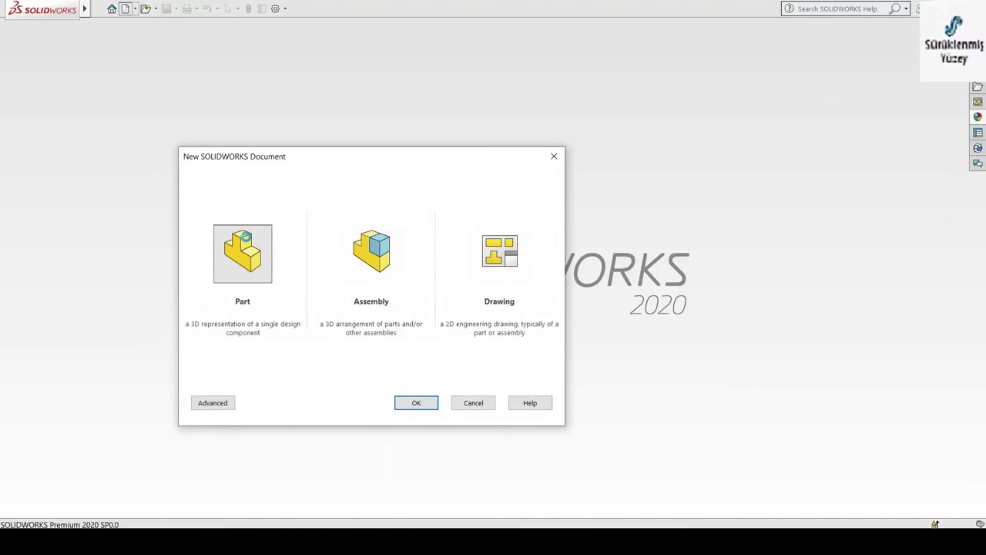
double_click(244, 238)
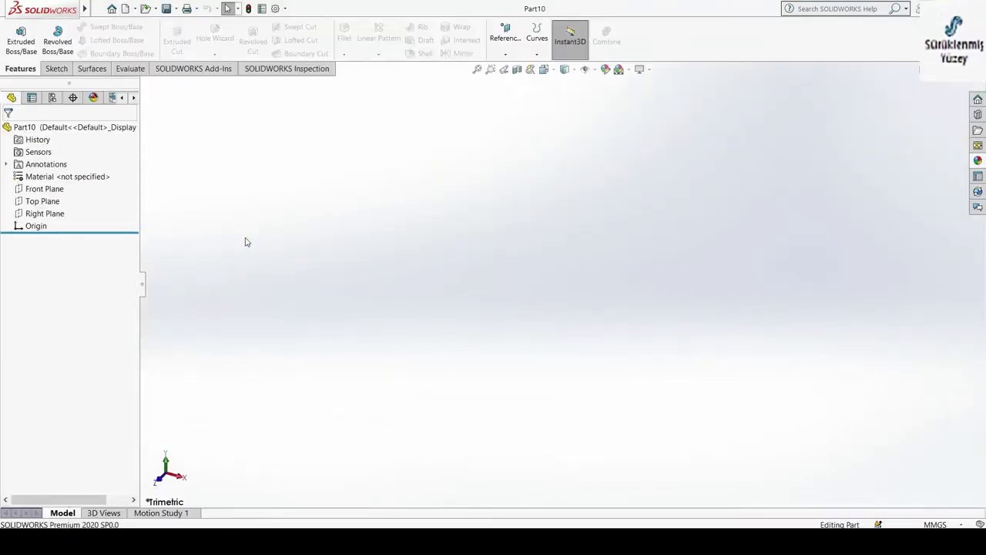
click(90, 69)
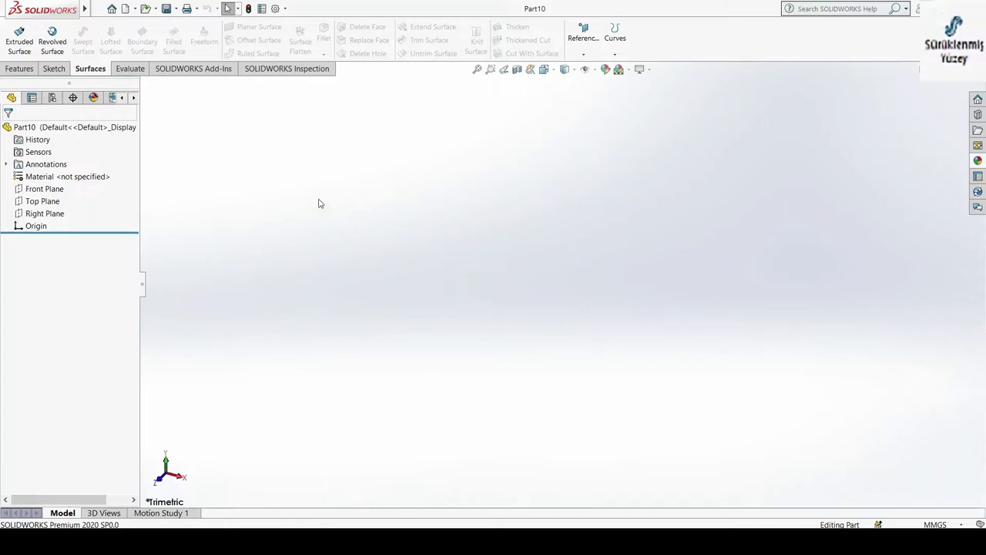
click(54, 69)
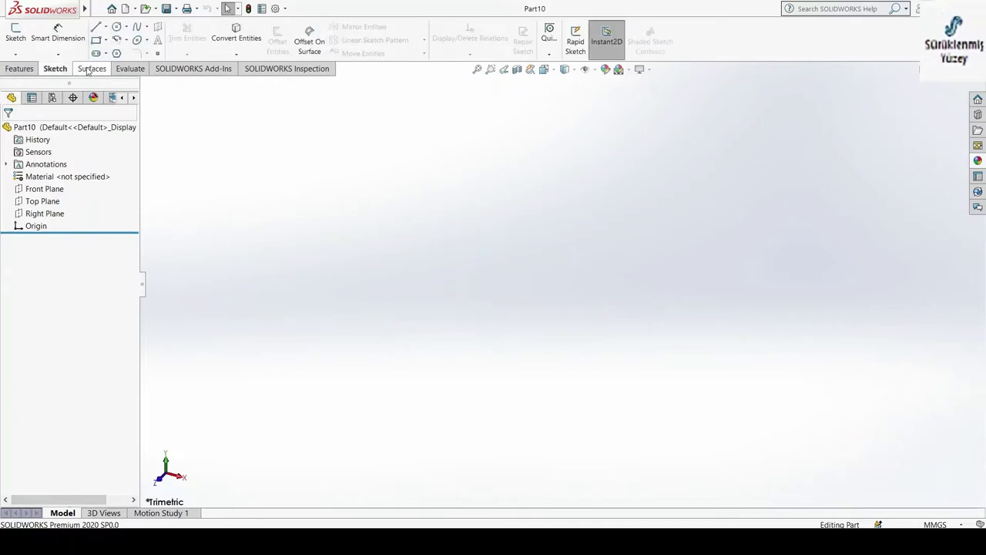
click(90, 69)
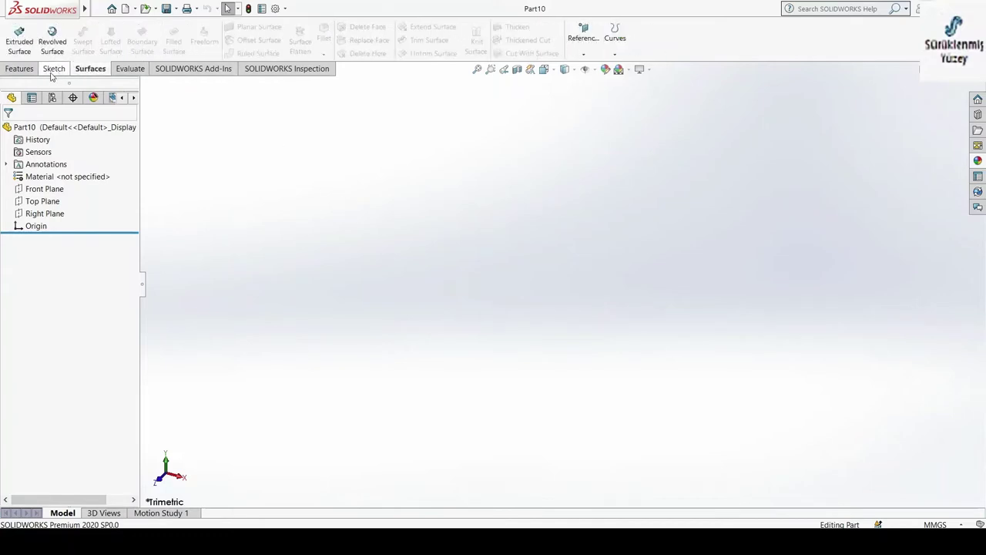
click(54, 71)
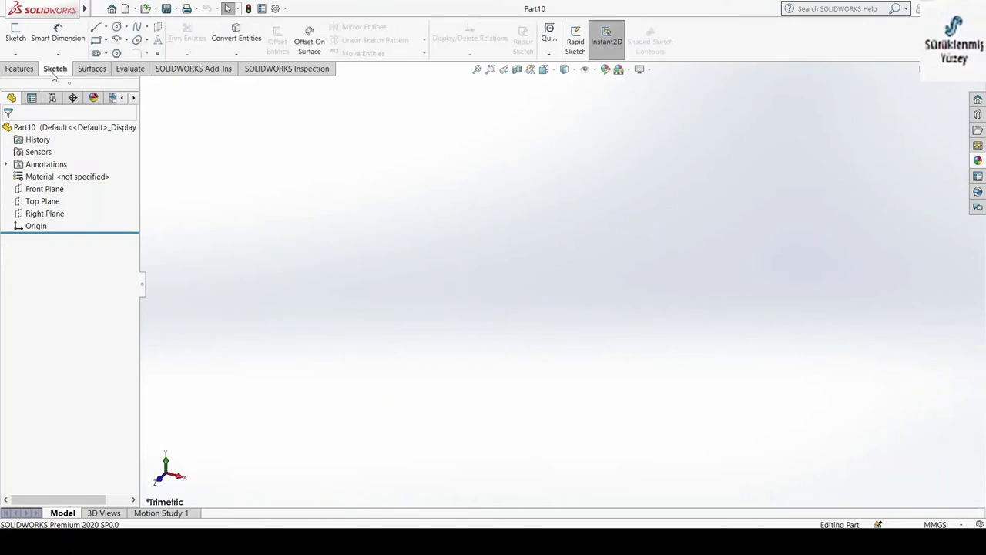
click(42, 189)
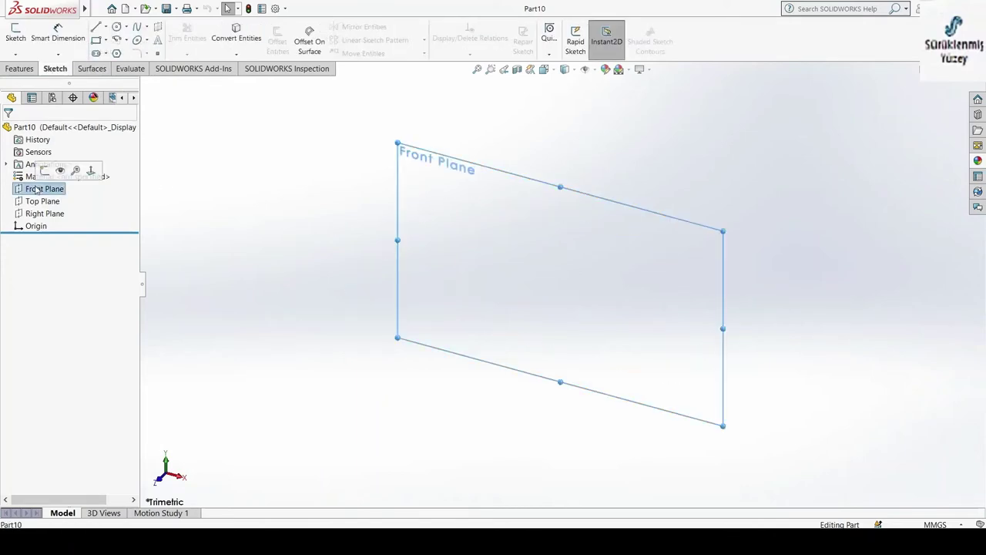
click(15, 34)
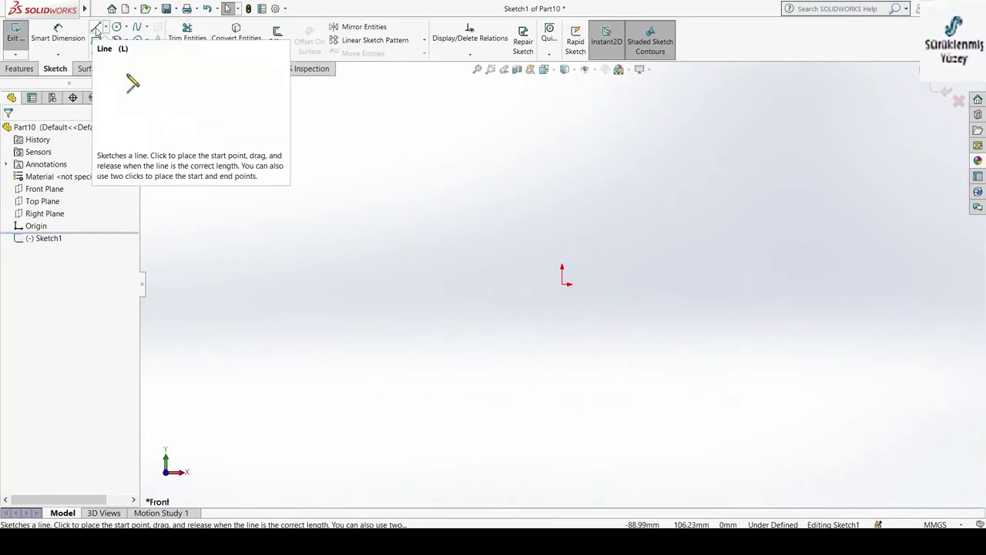
Step: Draw an open wavy spline through seven points, starting about 63 mm above the origin and winding downward on the negative X side, and close the sketch
click(139, 28)
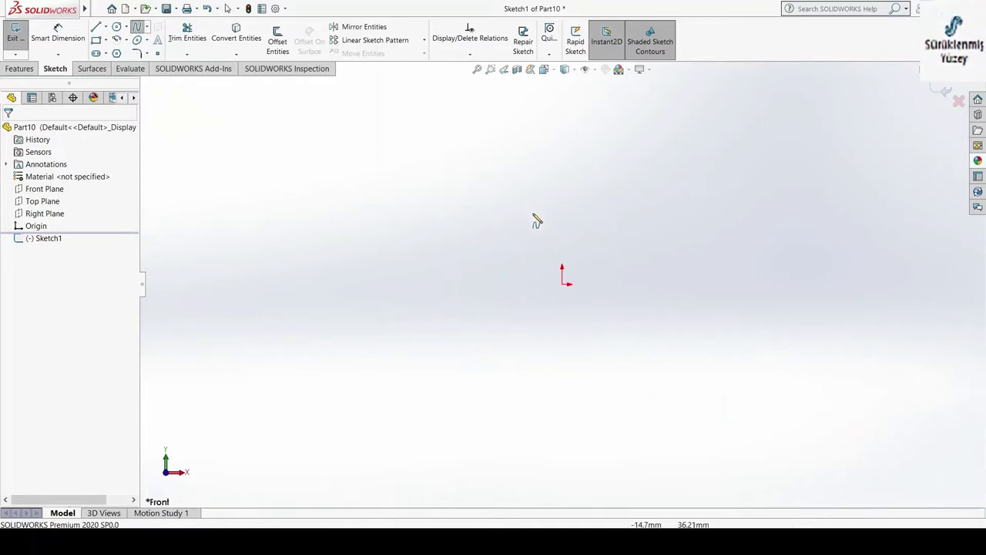
click(562, 165)
click(496, 186)
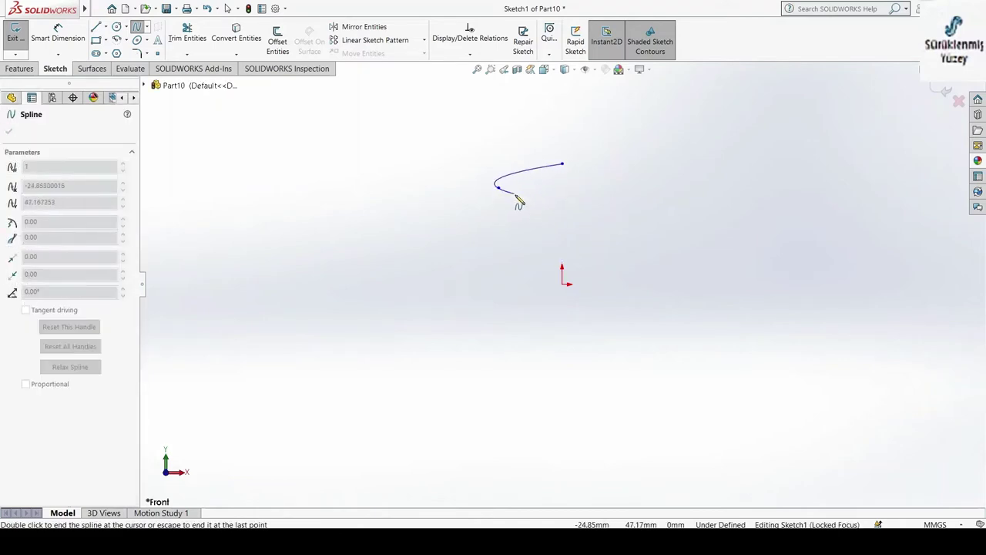
click(533, 218)
click(479, 290)
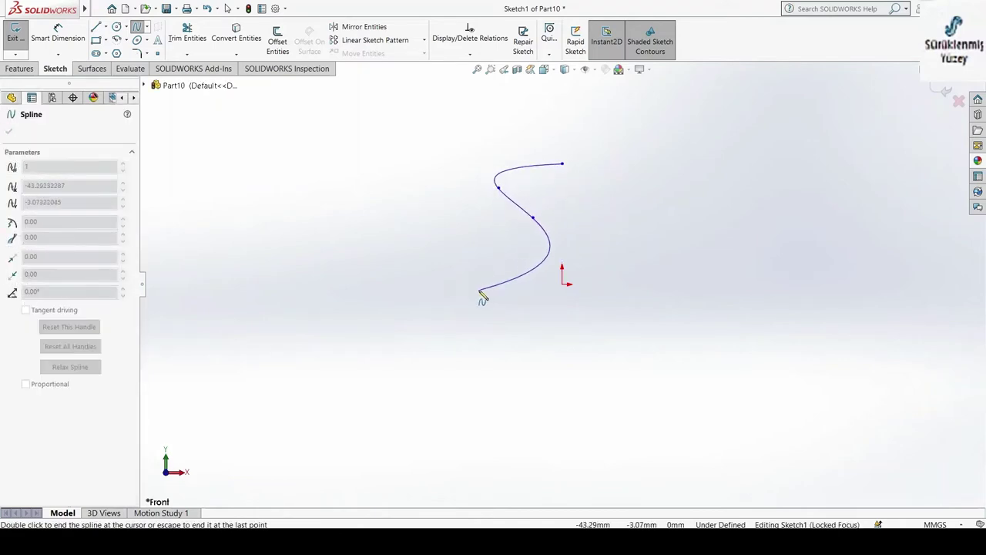
click(516, 348)
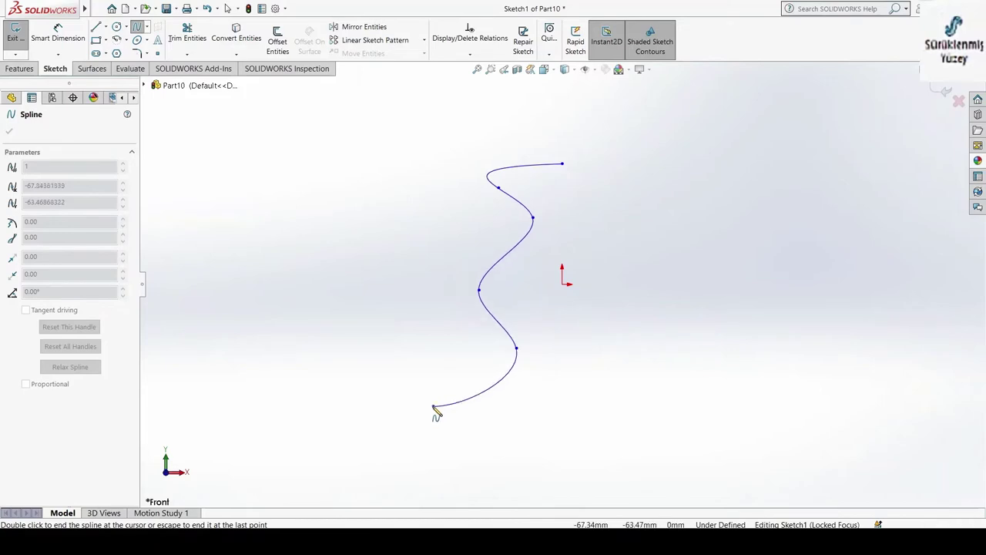
click(433, 406)
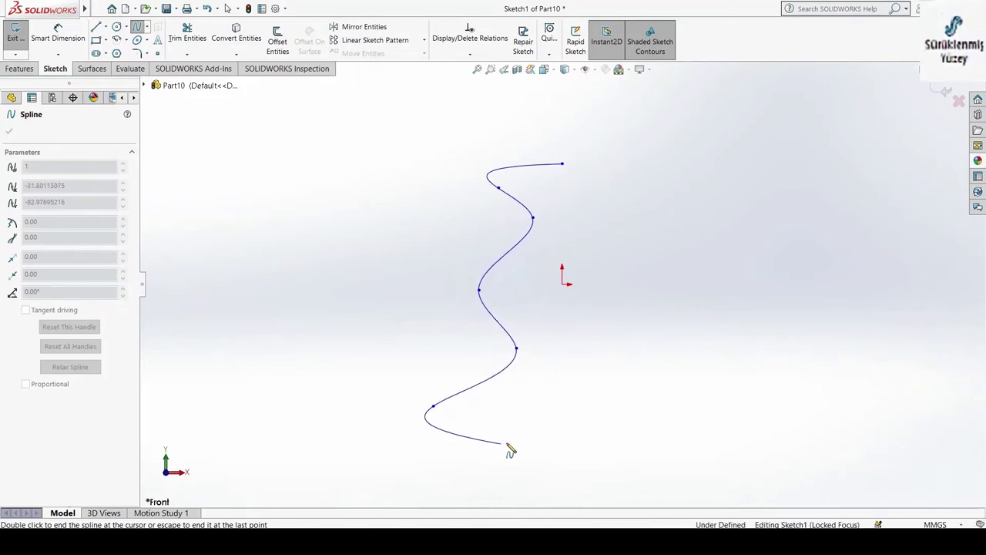
click(502, 443)
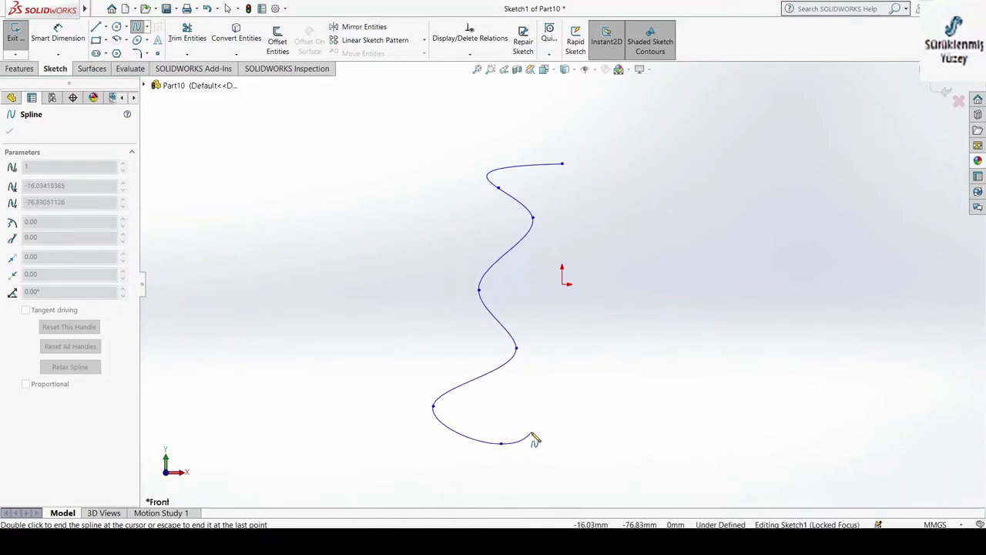
key(Escape)
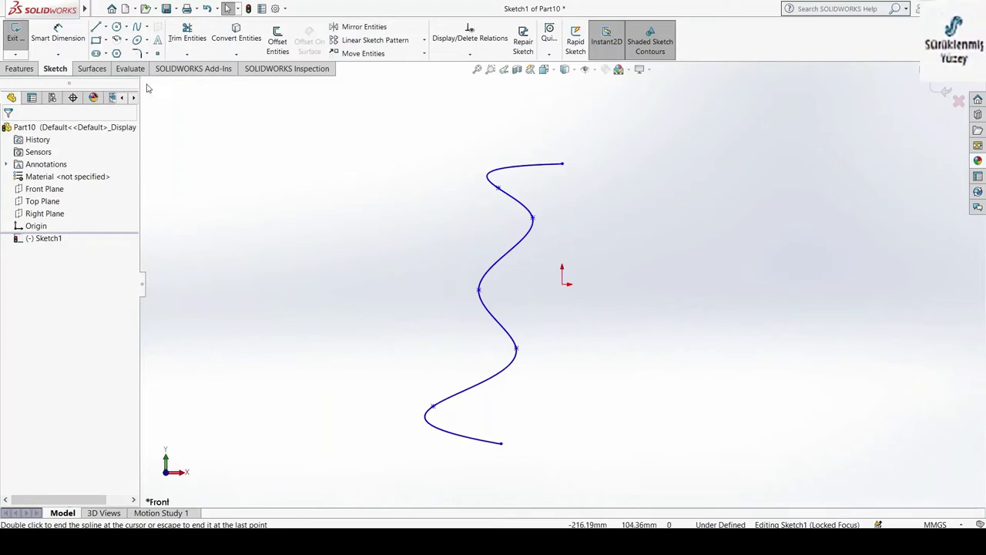
click(15, 38)
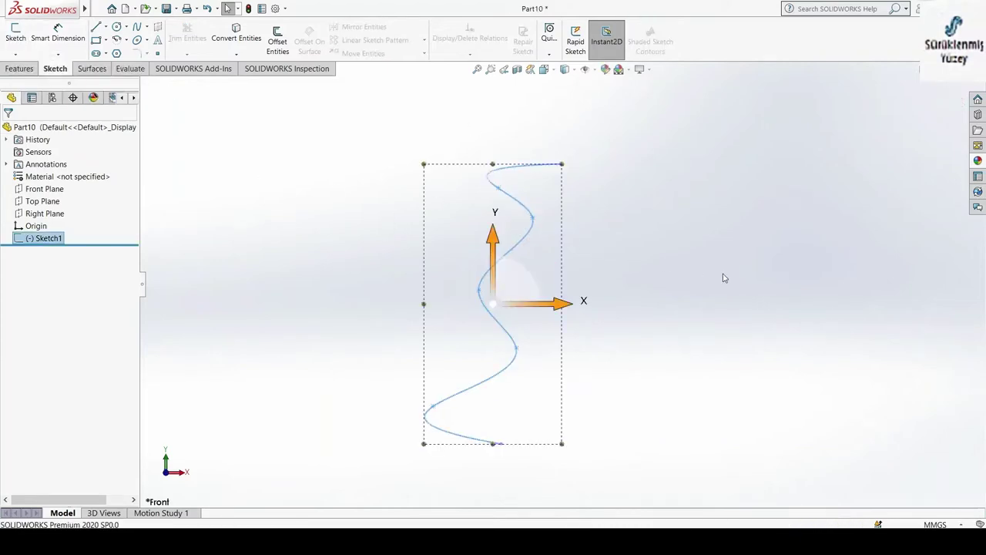
key(Escape)
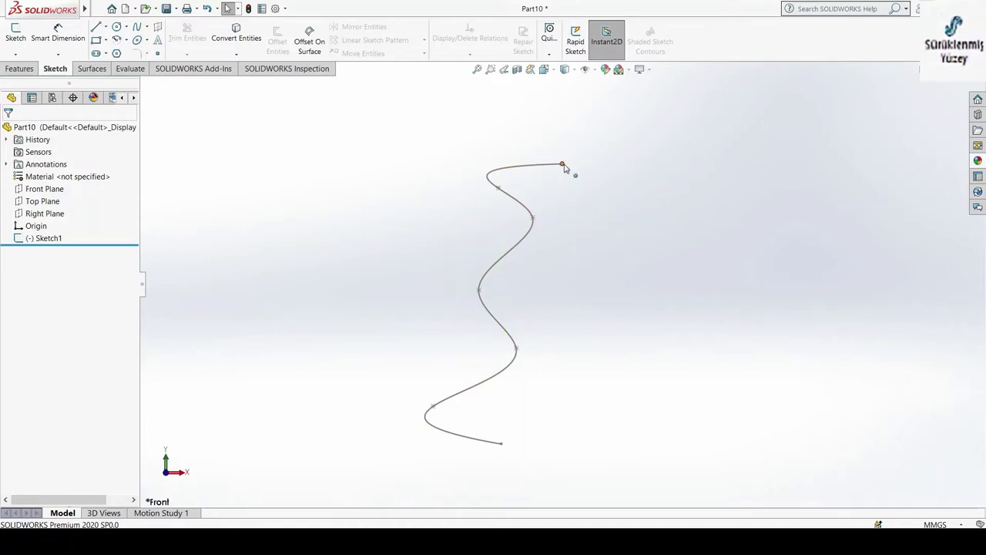
double_click(563, 165)
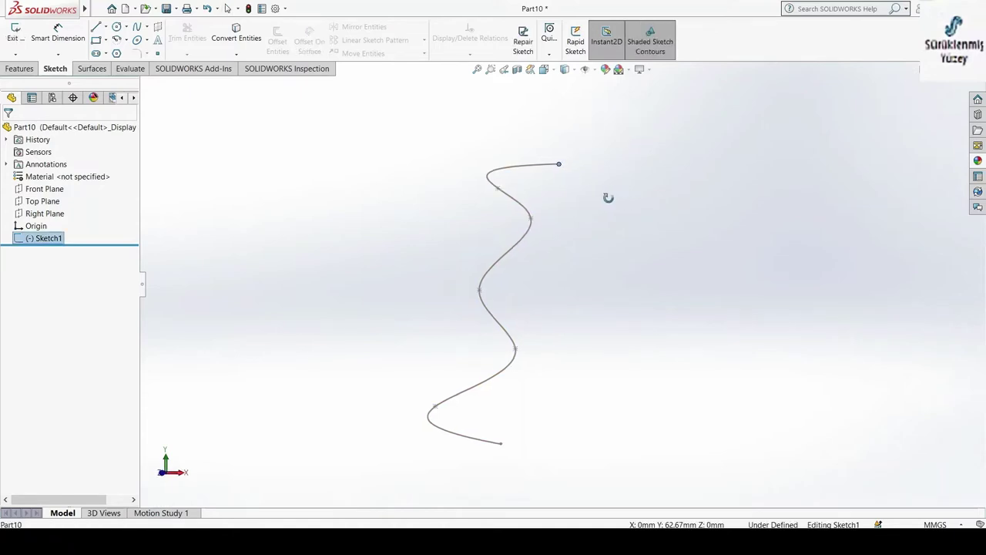
mouse_move(608, 198)
middle_down()
mouse_move(521, 201)
mouse_move(660, 203)
mouse_move(544, 207)
mouse_move(655, 207)
mouse_move(532, 205)
mouse_move(644, 207)
mouse_move(557, 206)
mouse_move(535, 174)
mouse_move(524, 177)
mouse_move(594, 176)
mouse_move(567, 176)
mouse_move(583, 180)
middle_up()
key(ctrl+b)
double_click(519, 169)
key(ctrl+b)
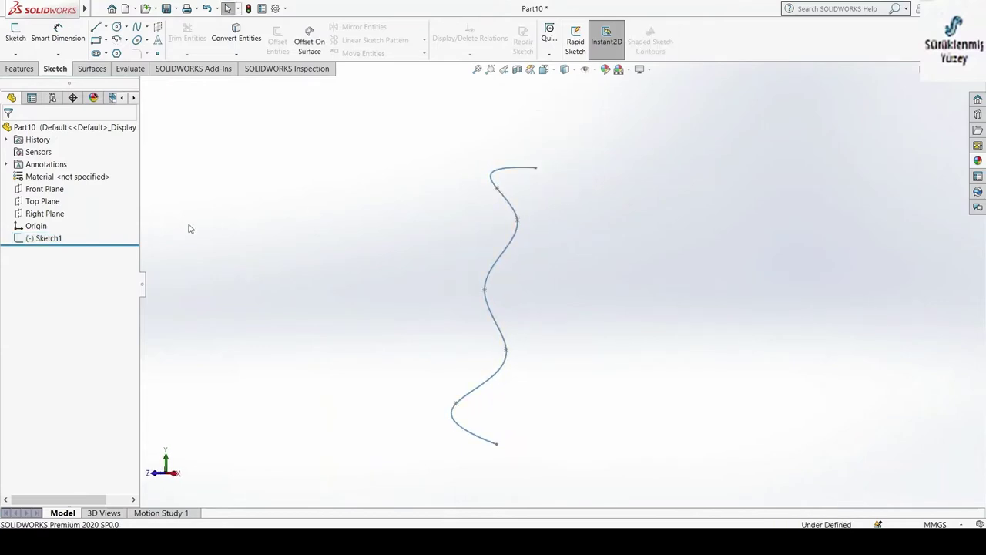
Step: Create a reference plane through the spline's upper endpoint, parallel to the Right Plane
click(20, 68)
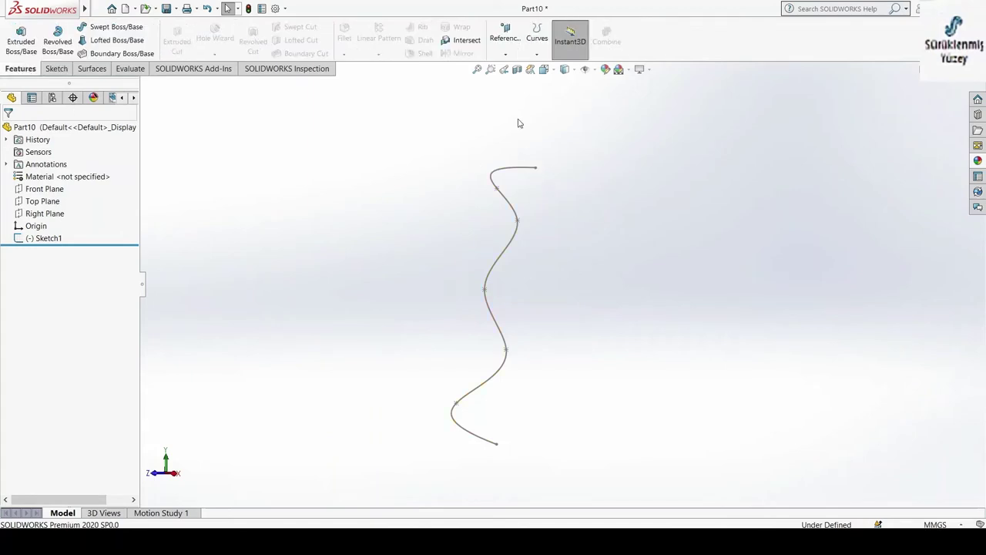
click(535, 168)
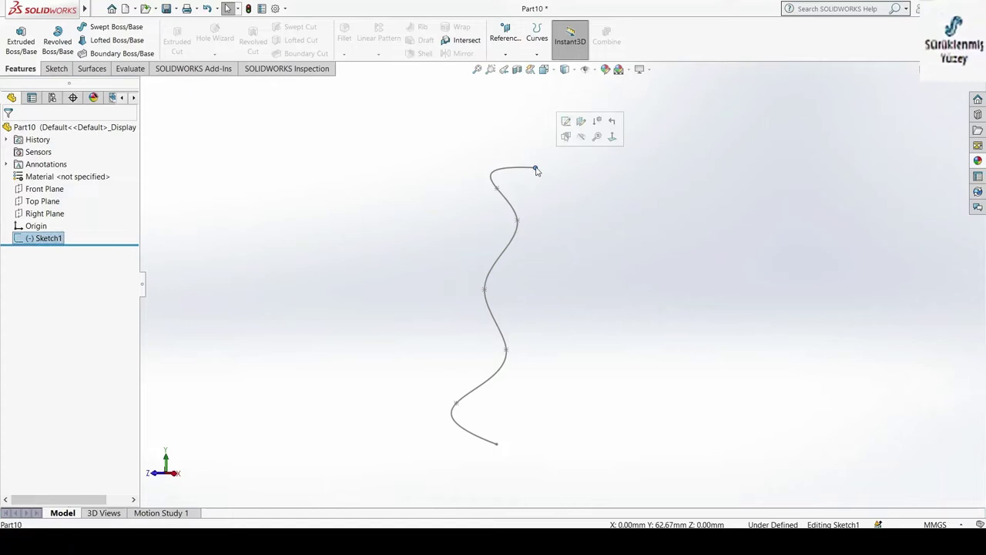
click(502, 55)
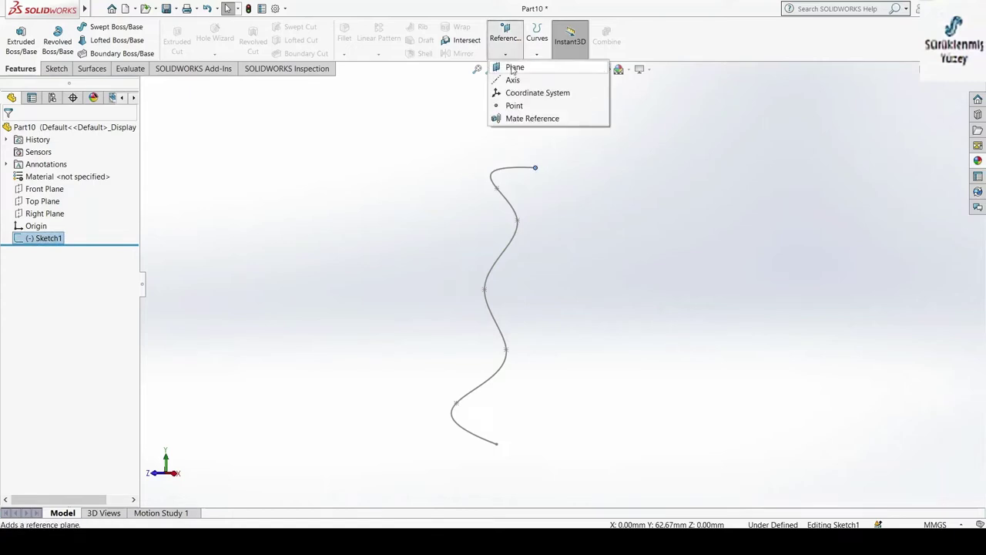
click(513, 68)
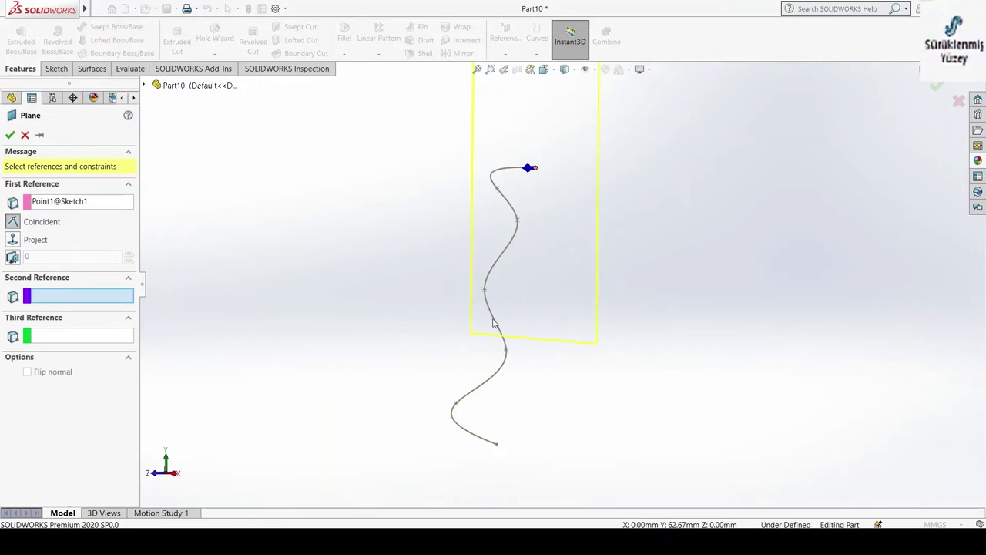
scroll(480, 312, up, 2)
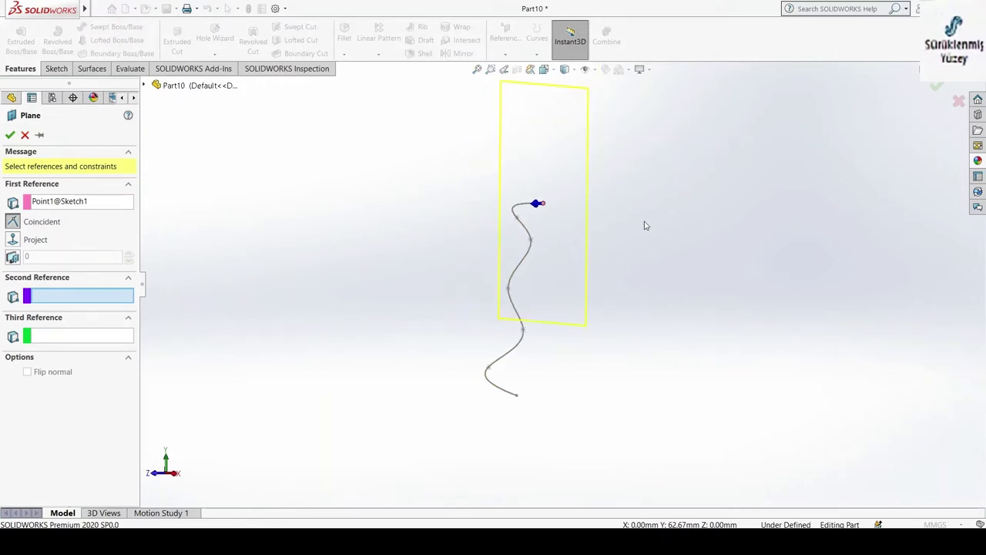
click(143, 85)
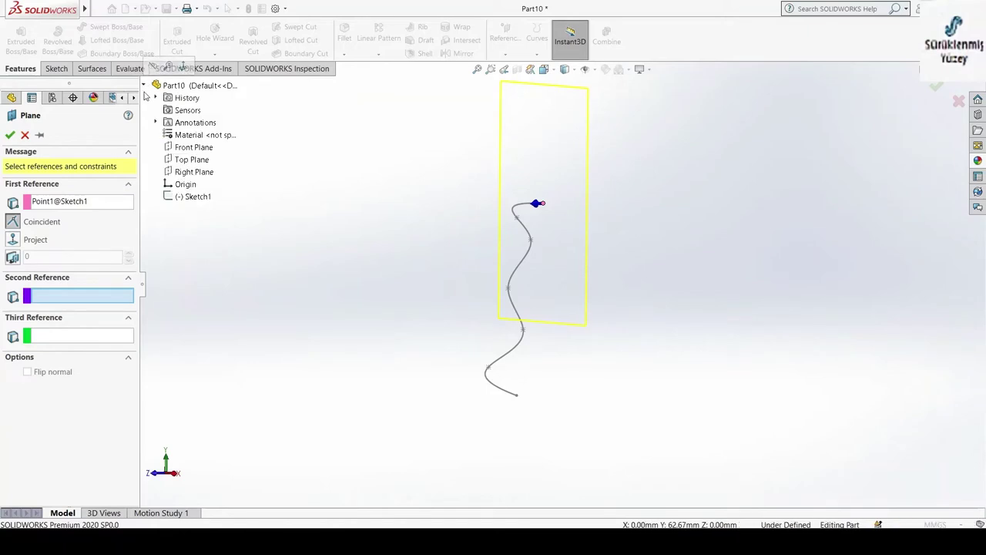
click(188, 174)
mouse_move(332, 243)
middle_down()
mouse_move(444, 242)
mouse_move(332, 242)
mouse_move(440, 242)
mouse_move(369, 242)
middle_up()
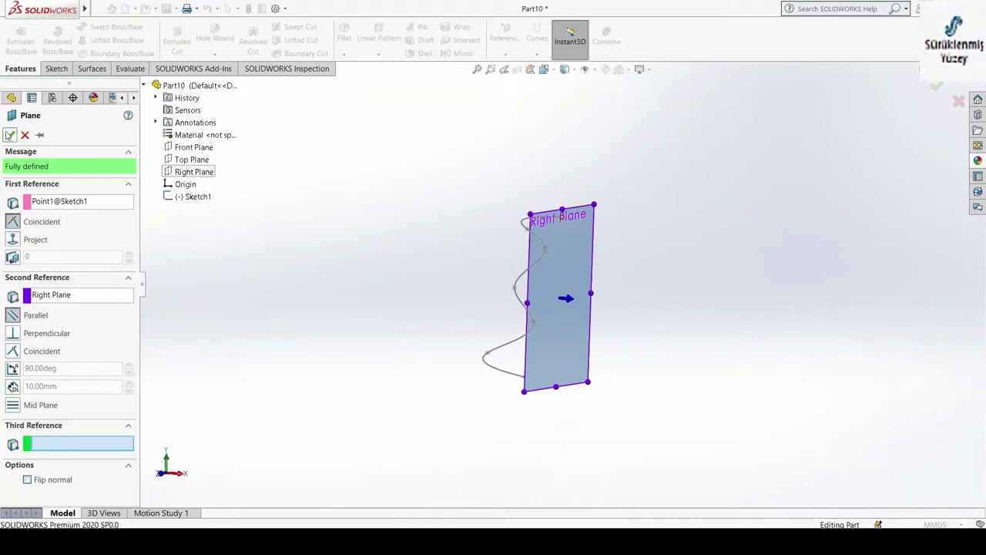
click(9, 135)
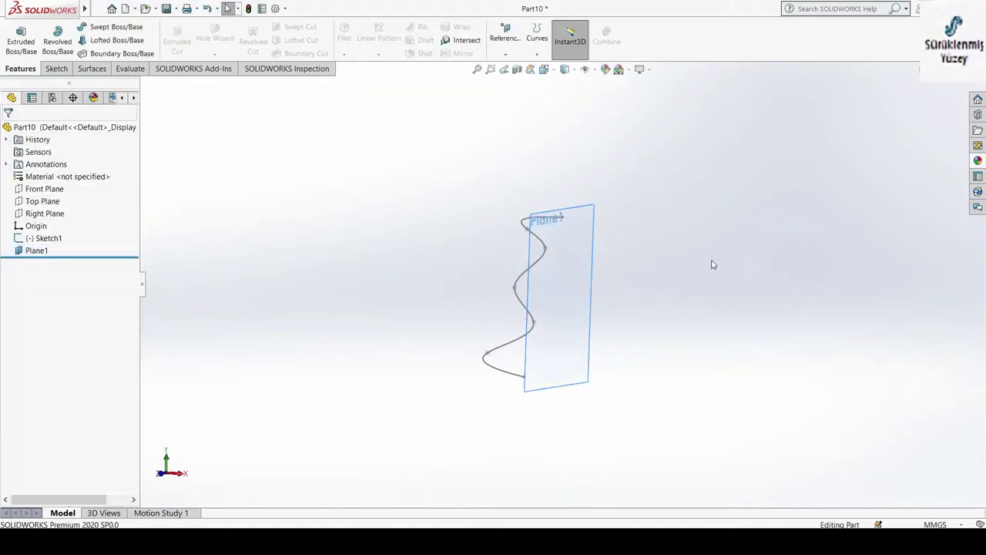
Step: Start a sketch on the new plane and draw a small circle centred about 19 mm beside and 60 mm above the origin
middle_drag(713, 264, 665, 266)
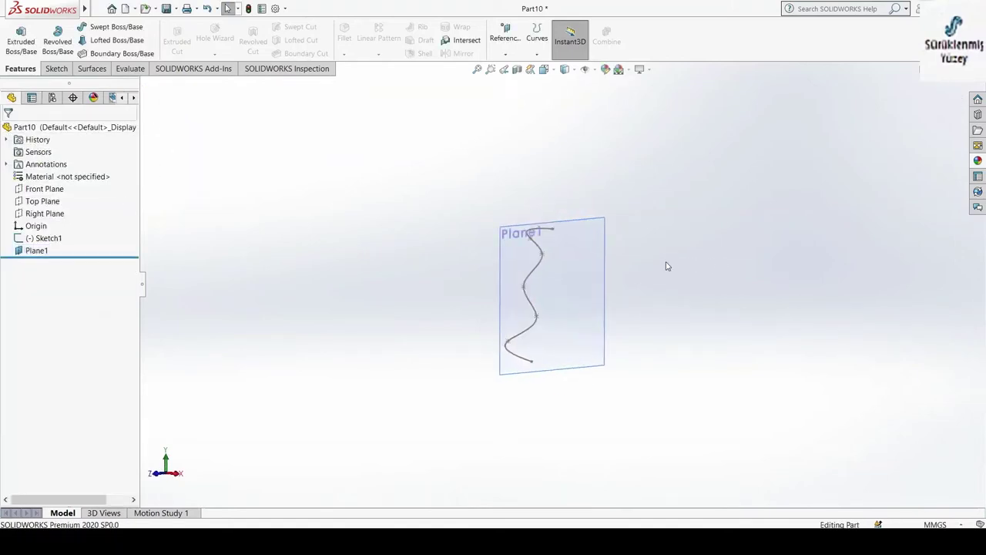
click(593, 238)
click(54, 70)
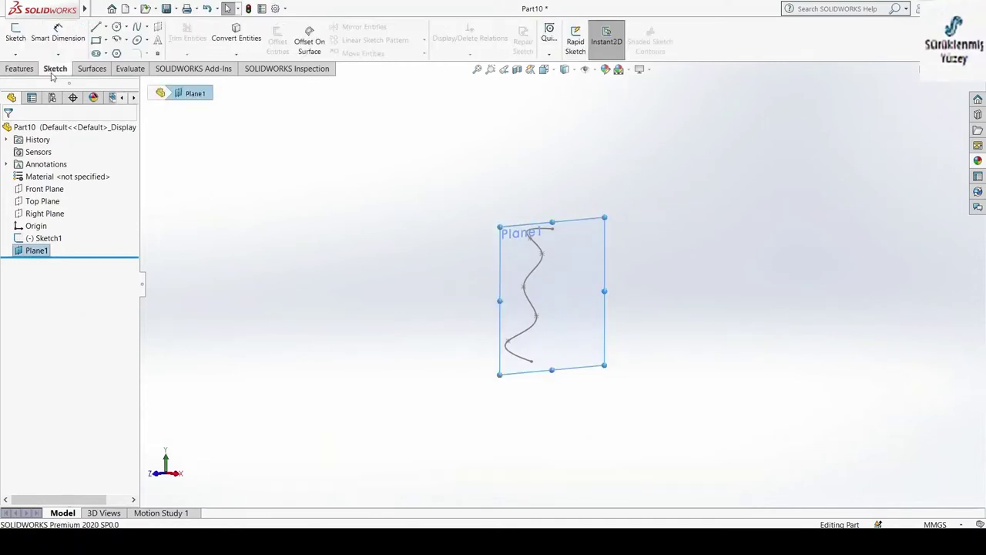
click(15, 33)
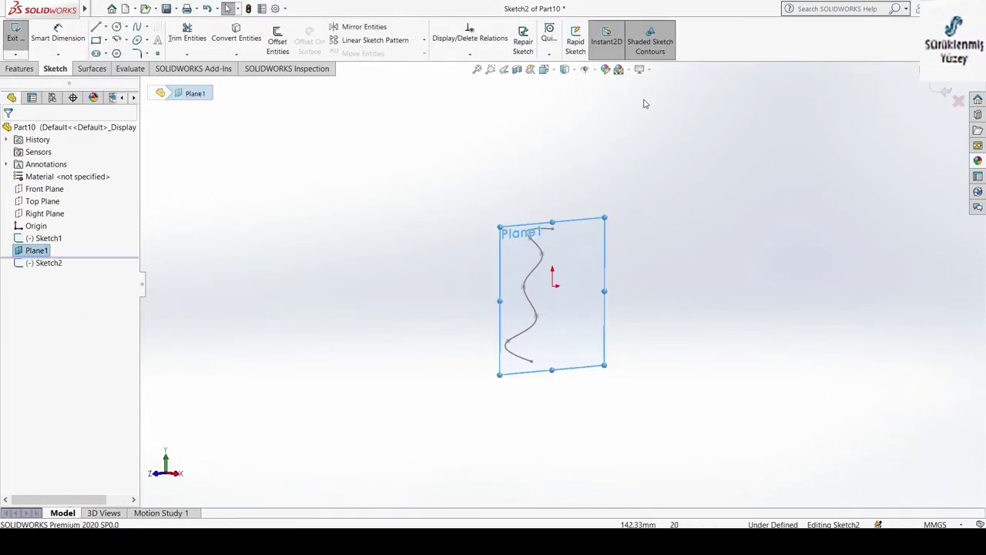
click(544, 70)
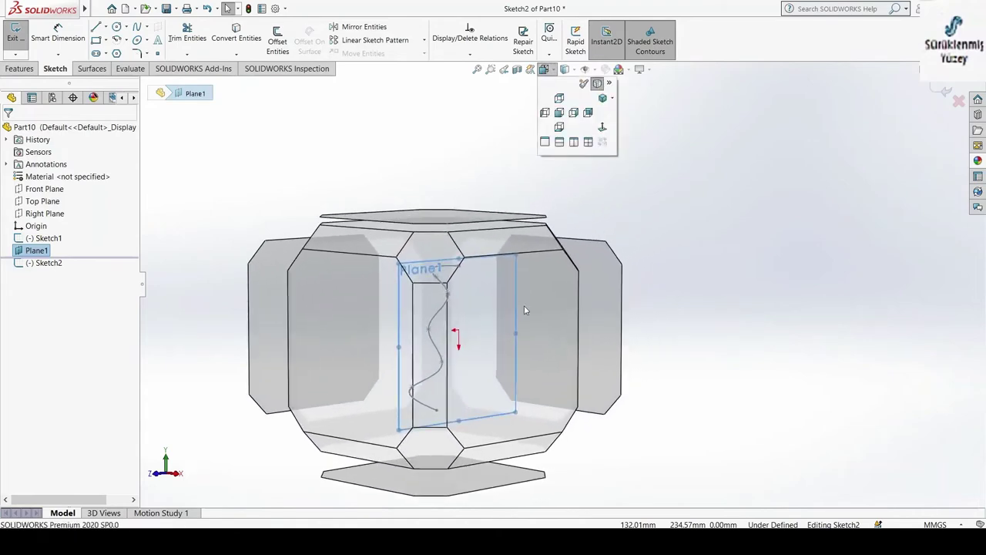
click(548, 300)
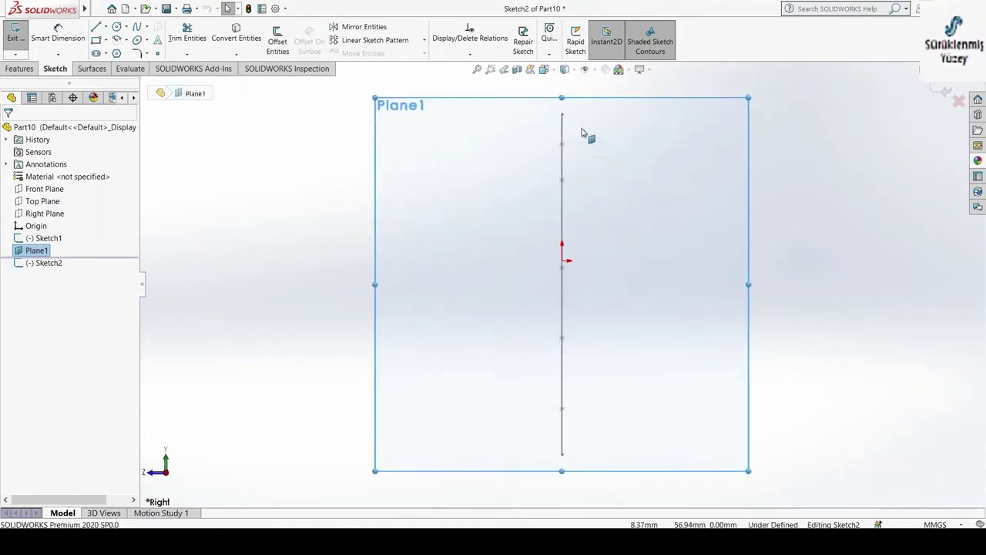
scroll(582, 132, down, 2)
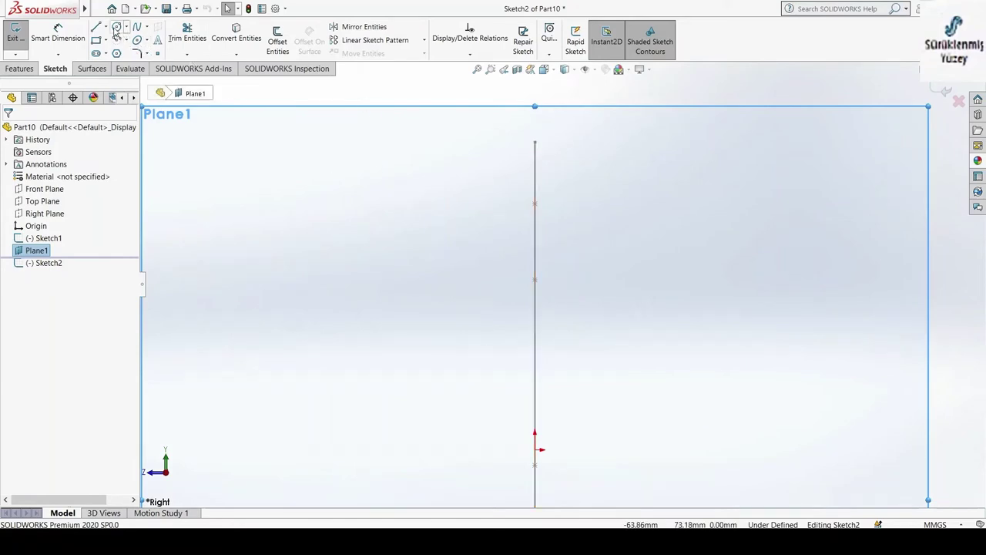
click(117, 29)
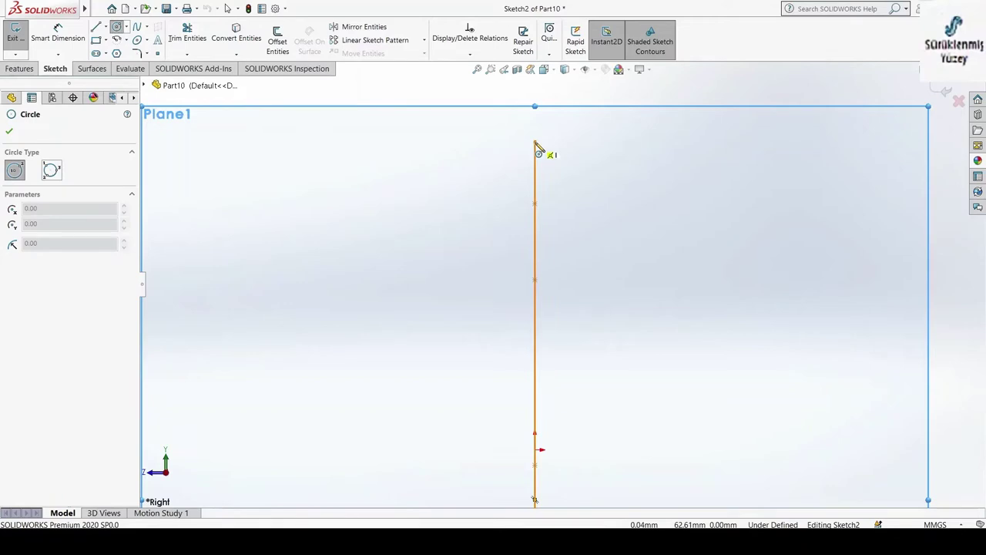
click(629, 154)
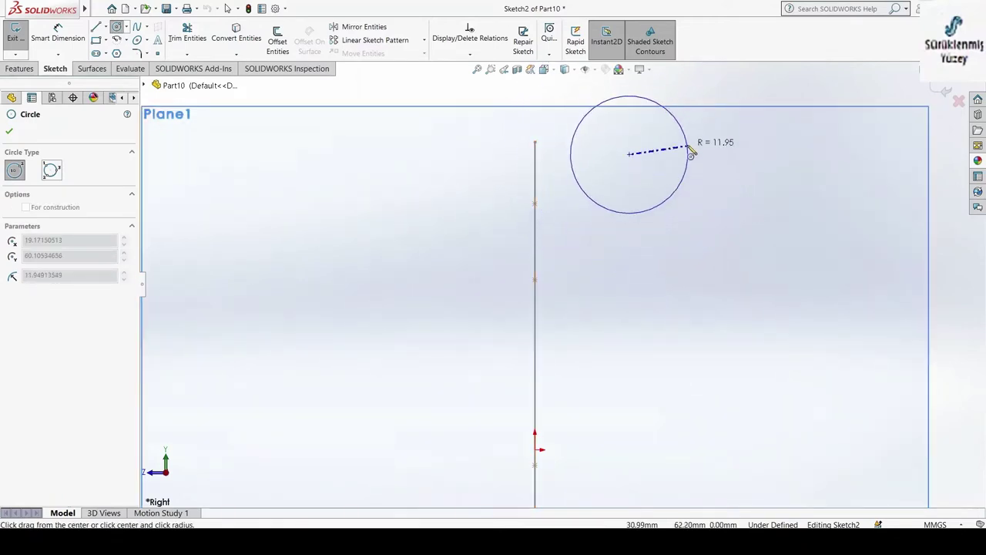
click(649, 136)
key(Escape)
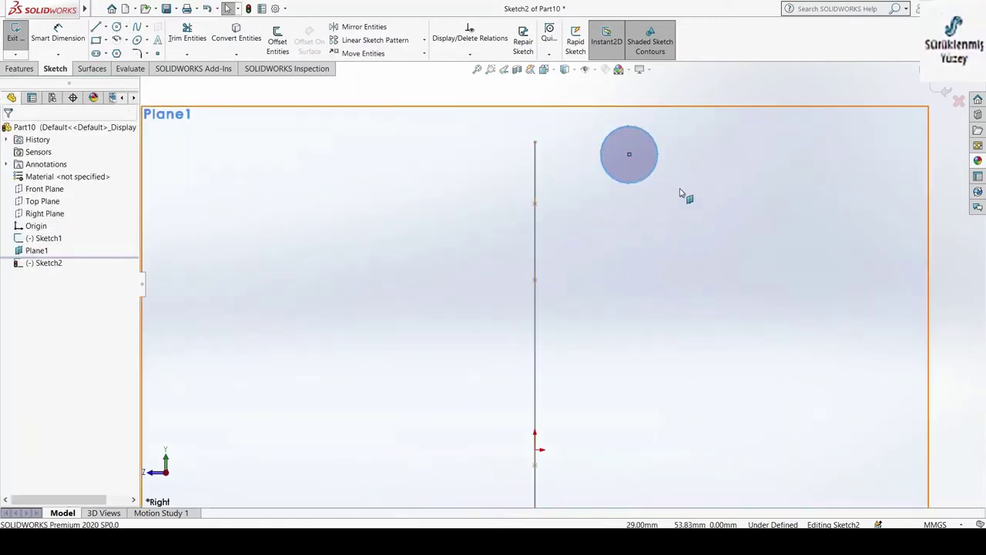
Step: Make the circle's centre coincident with the spline's upper endpoint and close the sketch
click(629, 156)
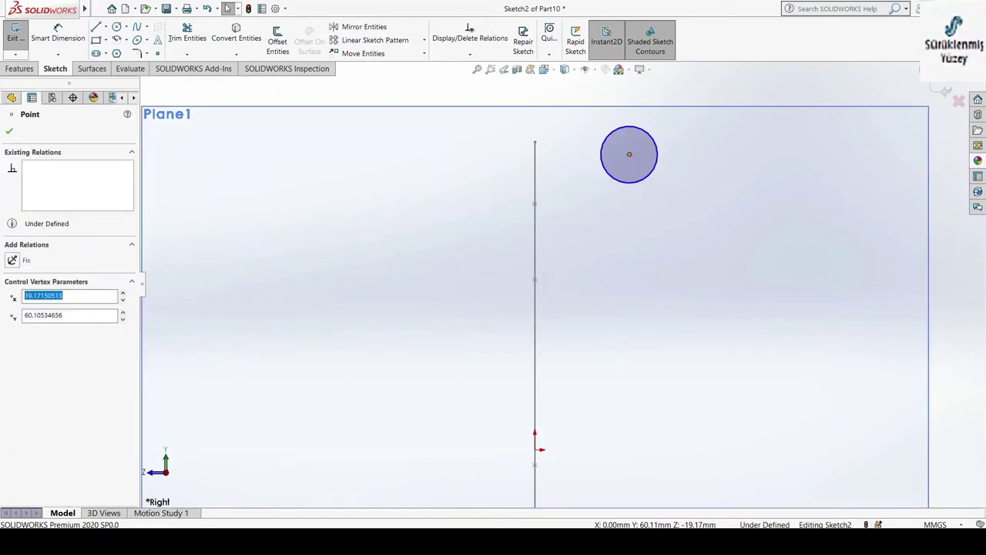
click(491, 55)
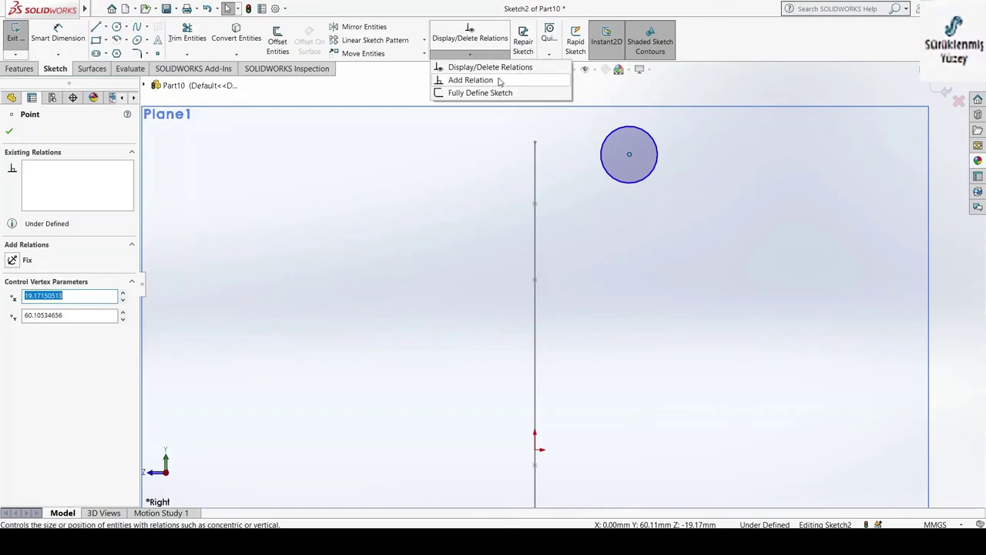
click(500, 81)
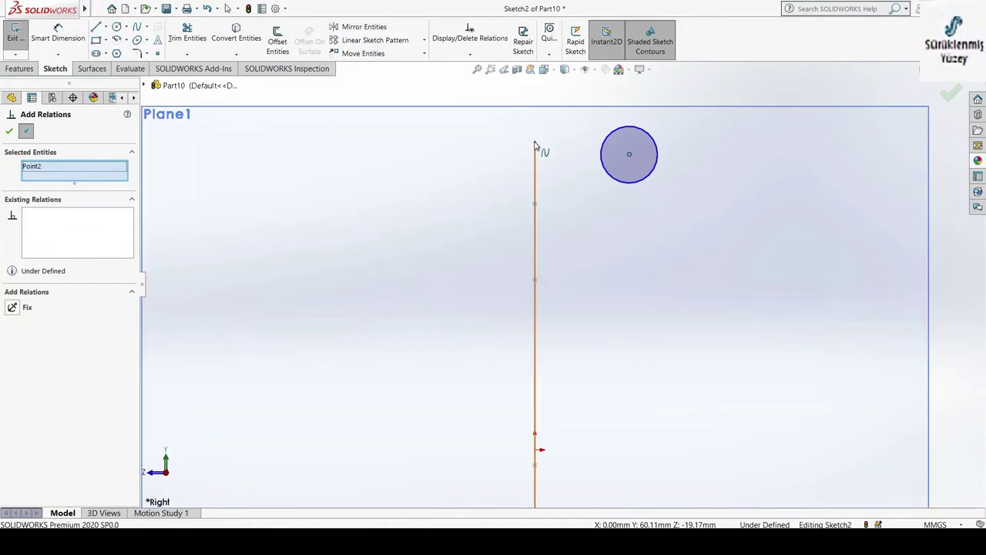
middle_drag(484, 160, 768, 176)
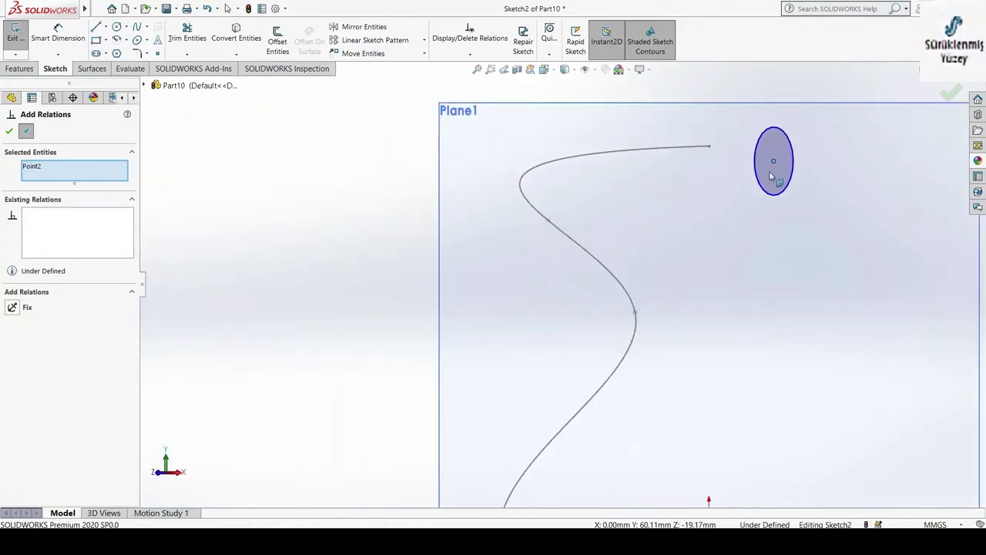
click(709, 148)
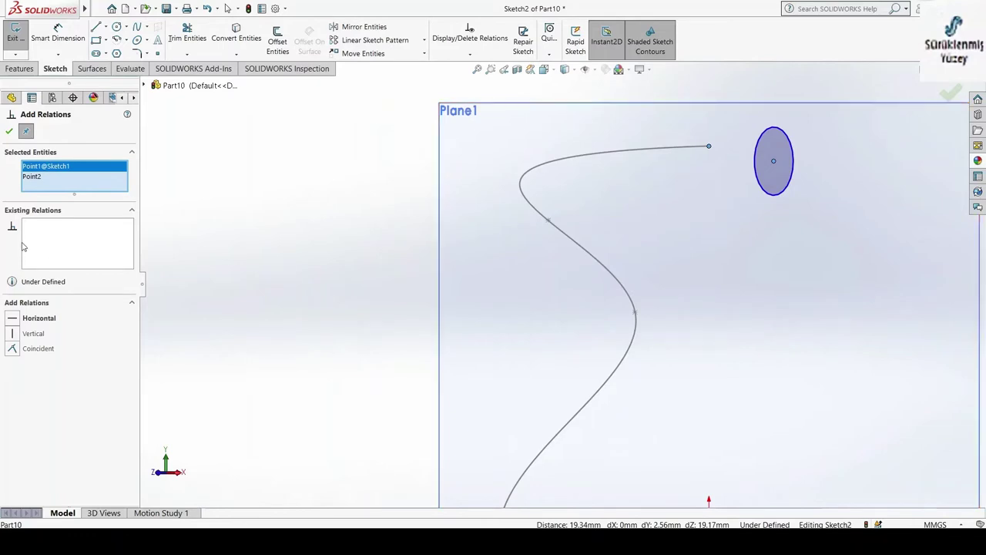
click(13, 349)
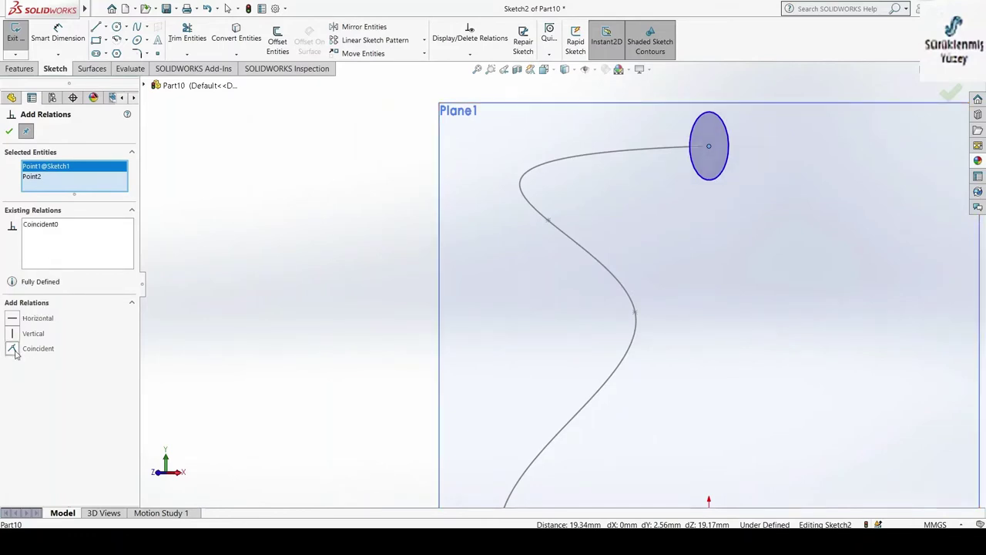
click(9, 134)
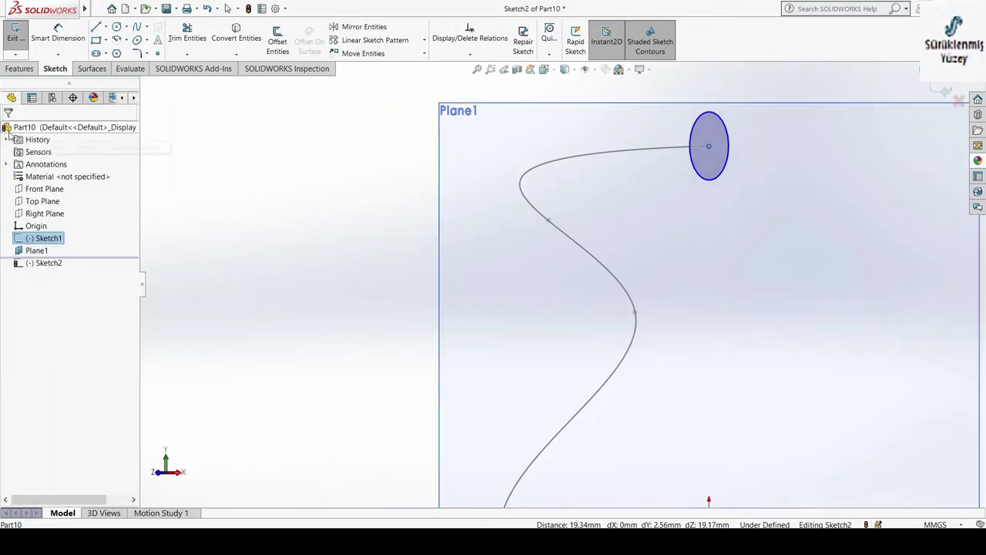
mouse_move(319, 246)
middle_down()
mouse_move(259, 242)
mouse_move(413, 243)
mouse_move(331, 244)
mouse_move(409, 244)
mouse_move(343, 245)
middle_up()
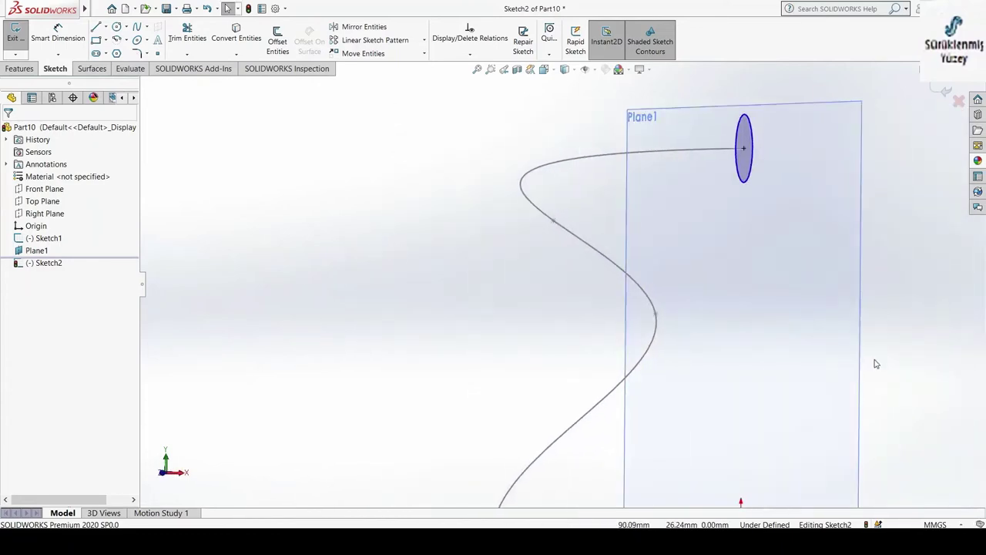
middle_drag(876, 363, 645, 105)
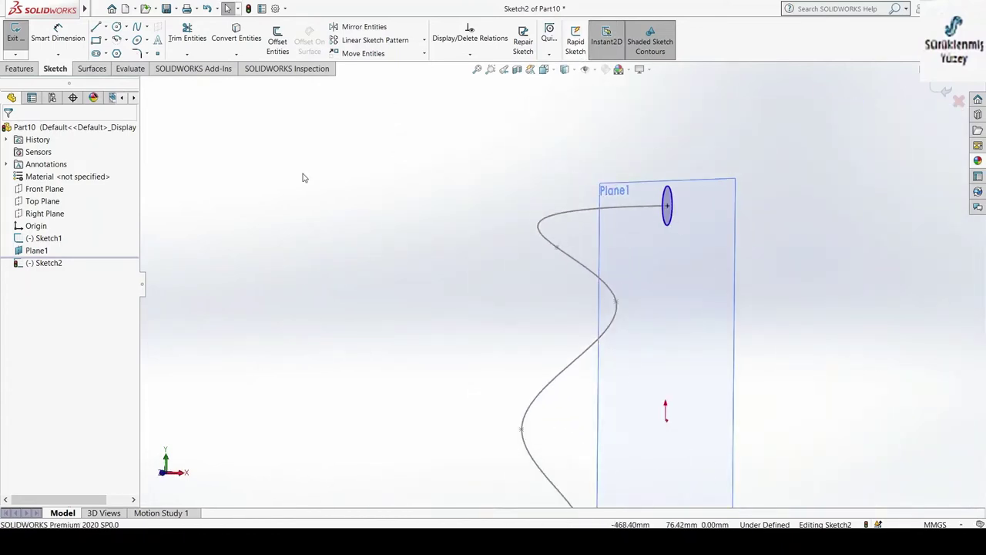
click(16, 35)
click(431, 352)
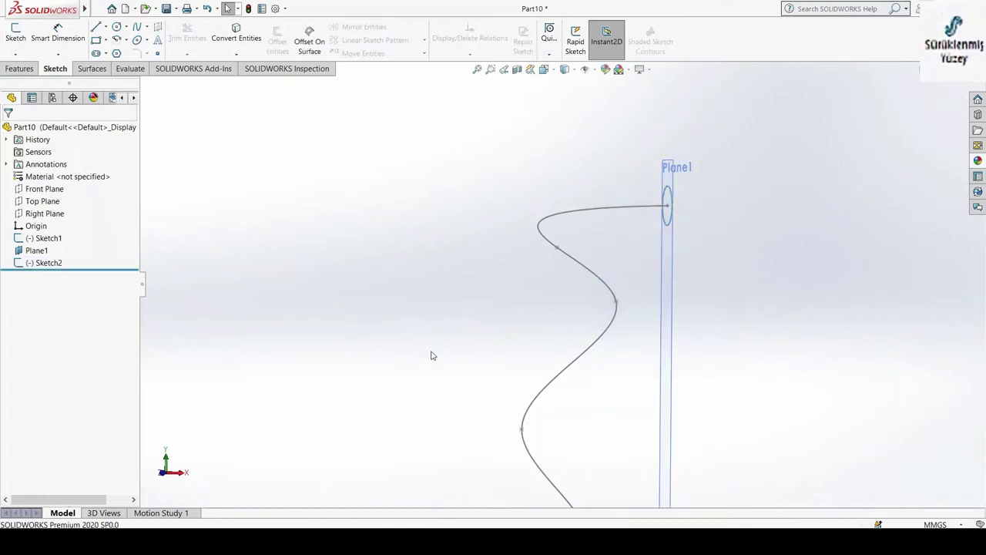
Step: Create a Swept Surface using the circle sketch as the profile and the wavy spline sketch as the path
mouse_move(431, 352)
middle_down()
mouse_move(398, 305)
mouse_move(457, 301)
mouse_move(346, 192)
middle_up()
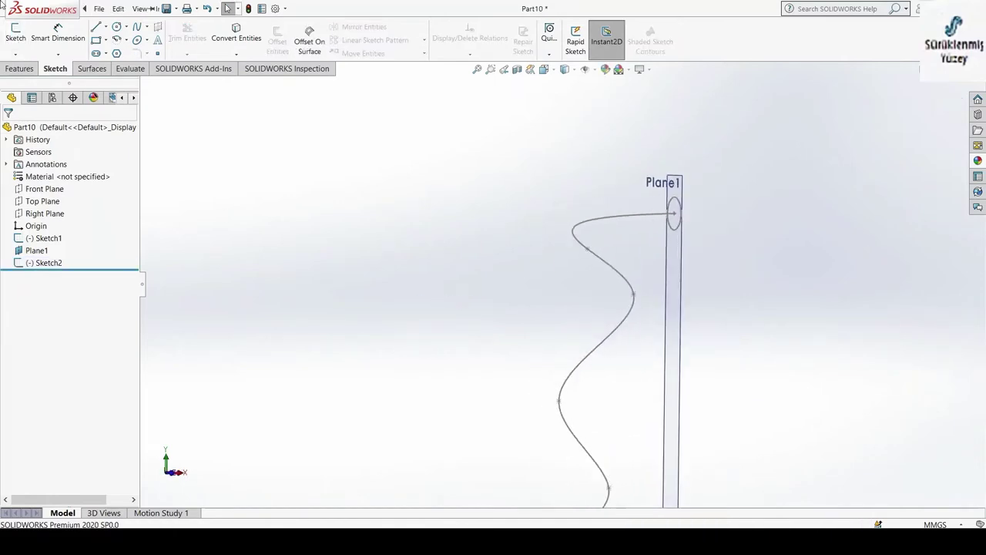
click(90, 68)
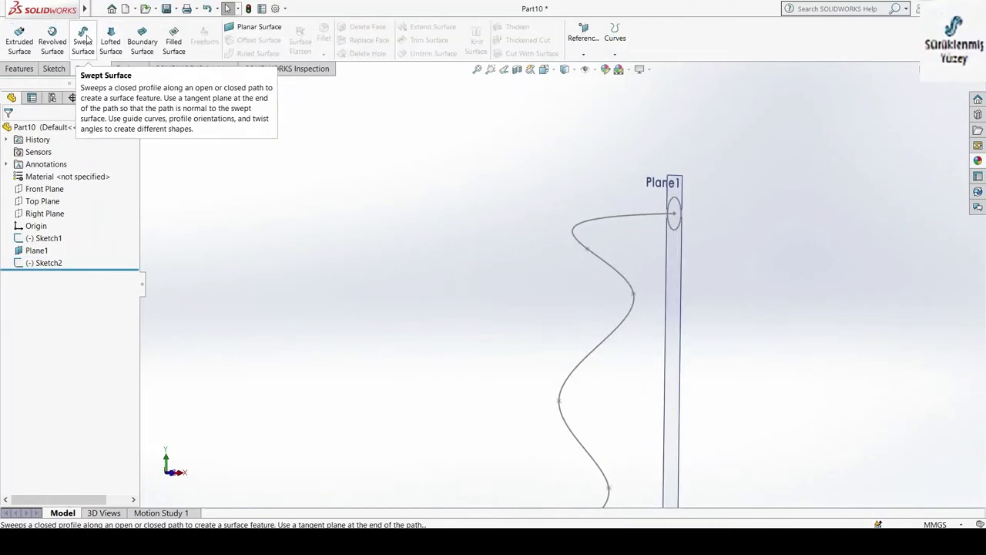
click(83, 38)
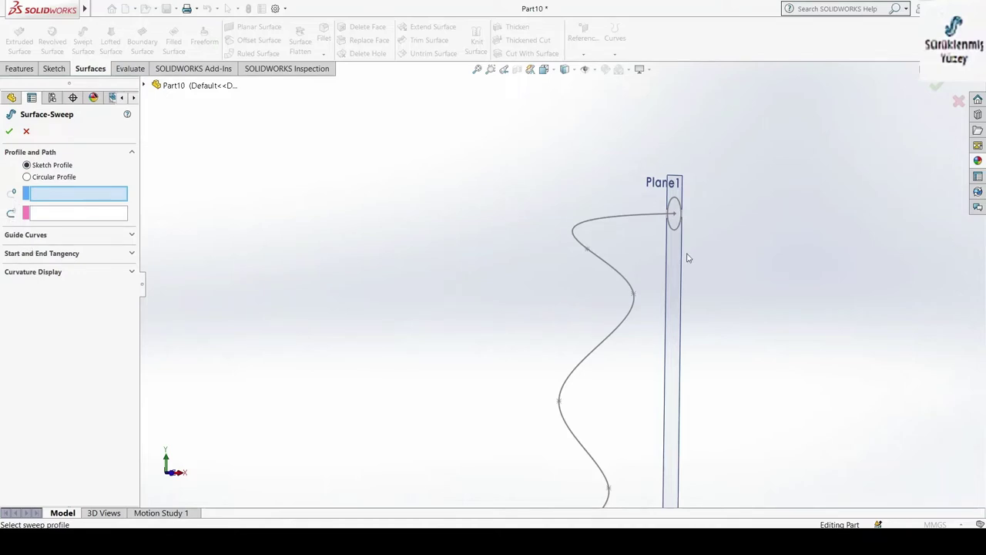
click(679, 204)
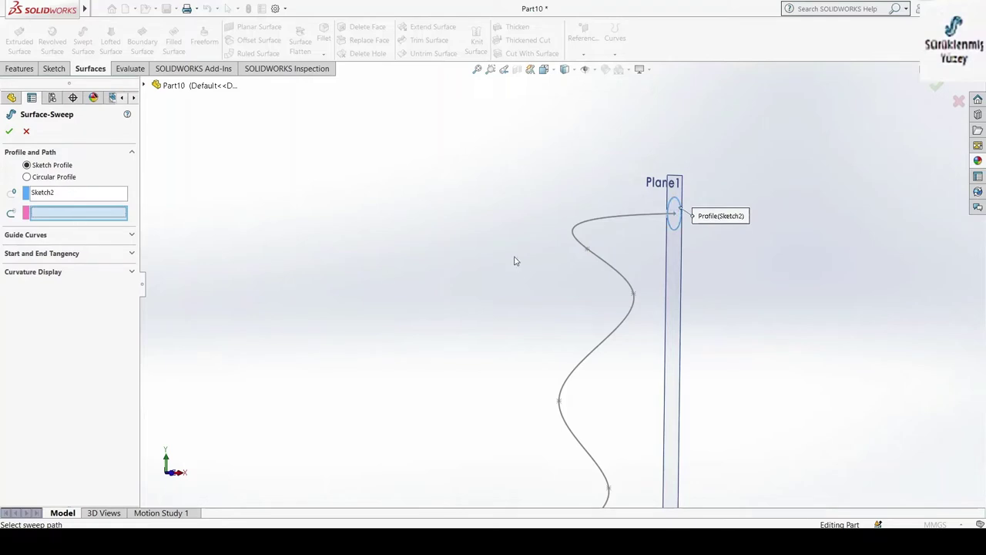
click(609, 218)
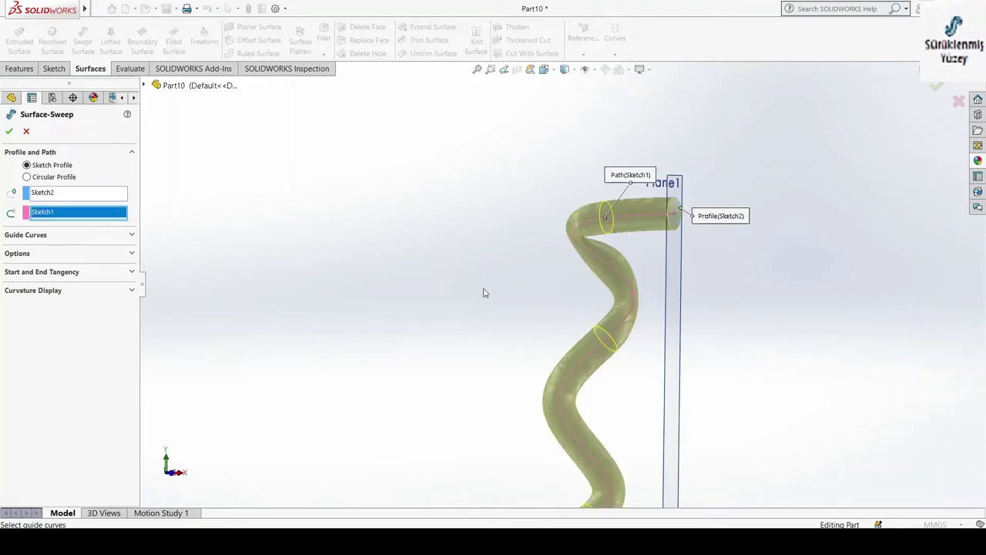
mouse_move(485, 290)
middle_down()
mouse_move(685, 315)
mouse_move(586, 308)
middle_up()
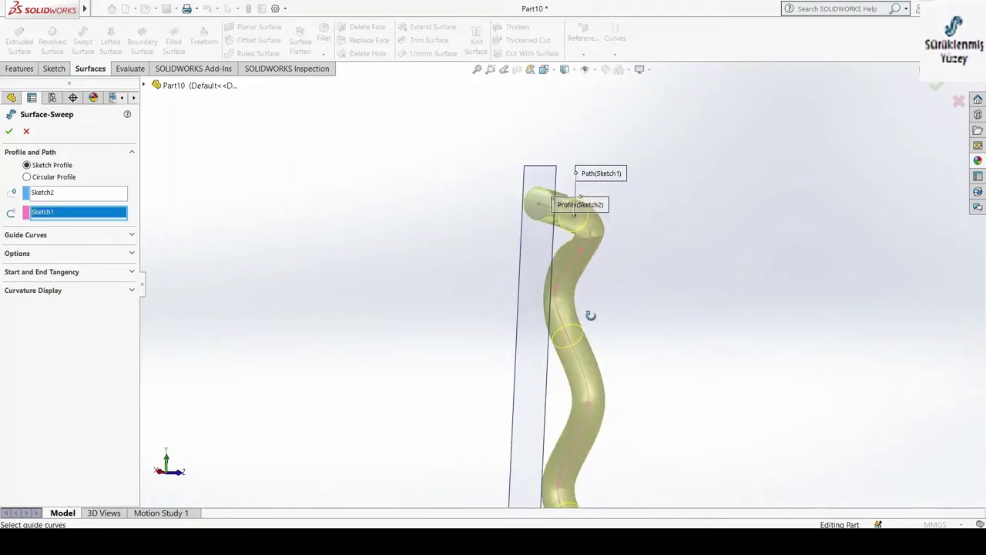
click(10, 132)
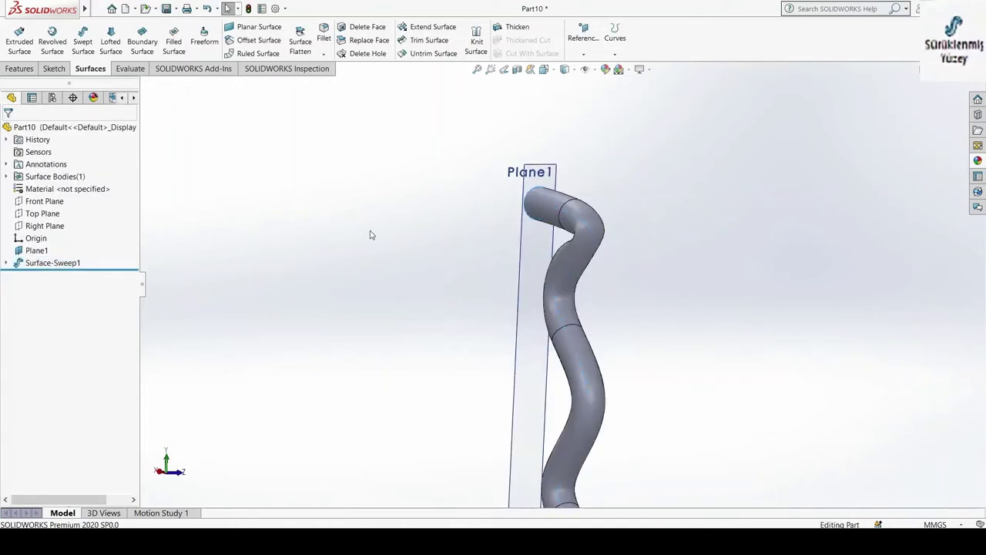
middle_drag(370, 235, 486, 229)
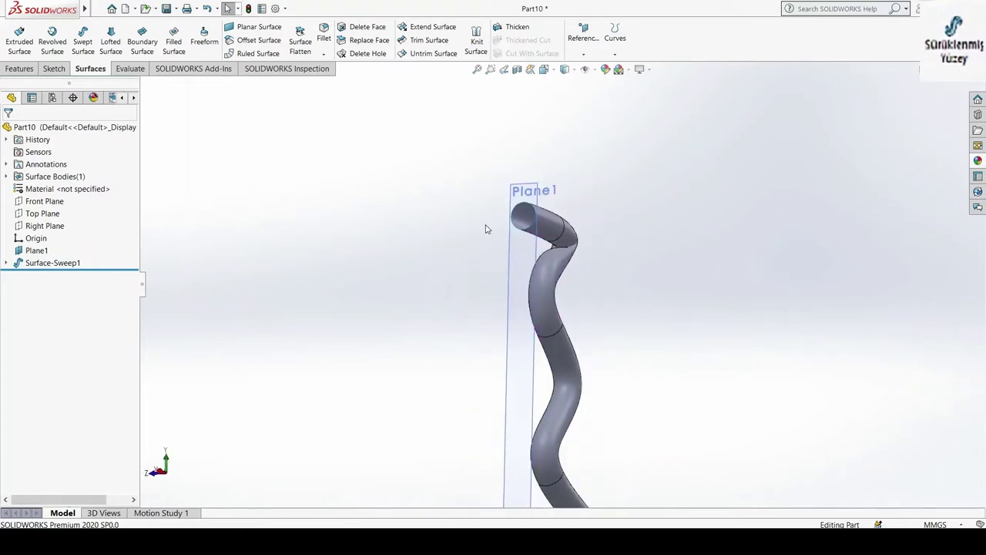
Step: Hide the reference plane at the open upper end of the swept tube
middle_drag(536, 183, 553, 189)
right_click(524, 215)
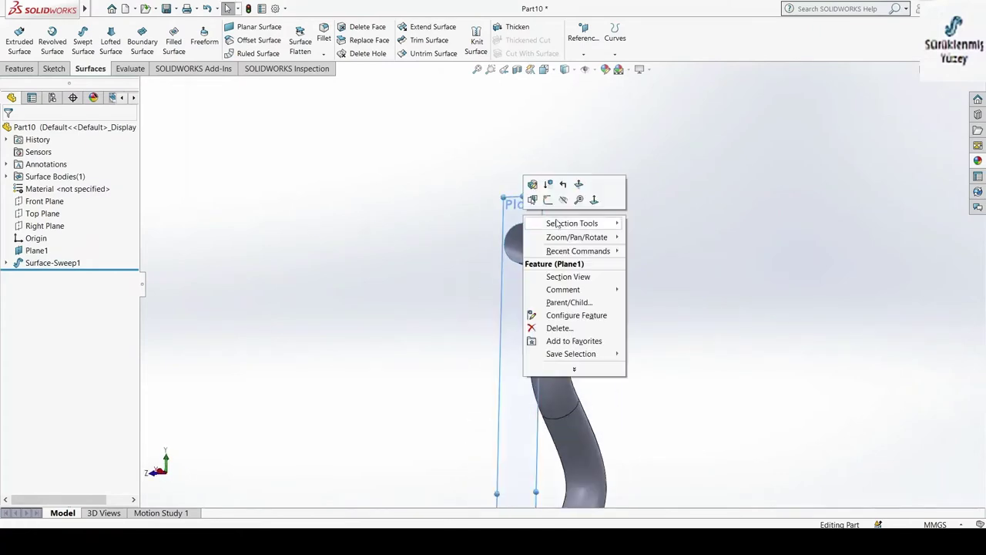
click(563, 200)
middle_drag(572, 205, 486, 311)
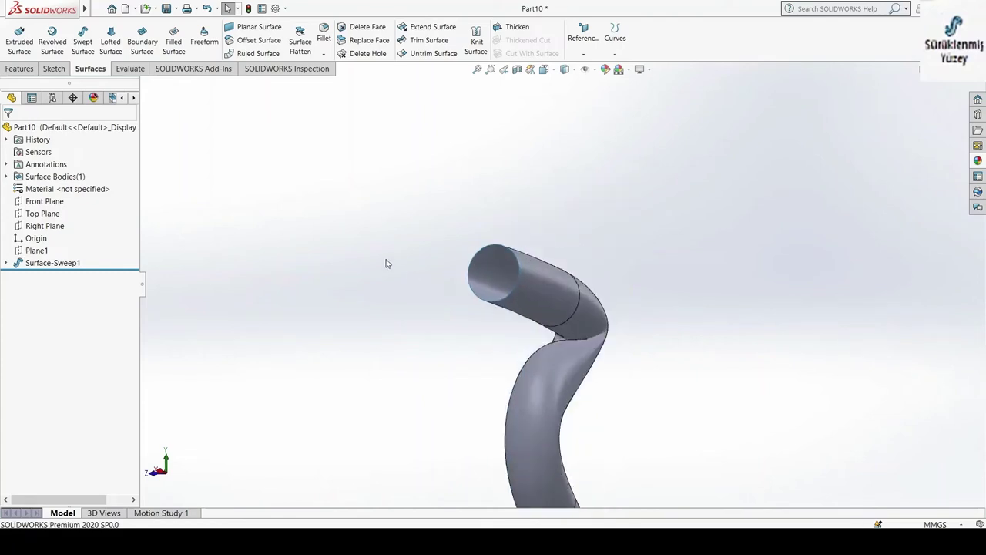
middle_drag(388, 263, 528, 302)
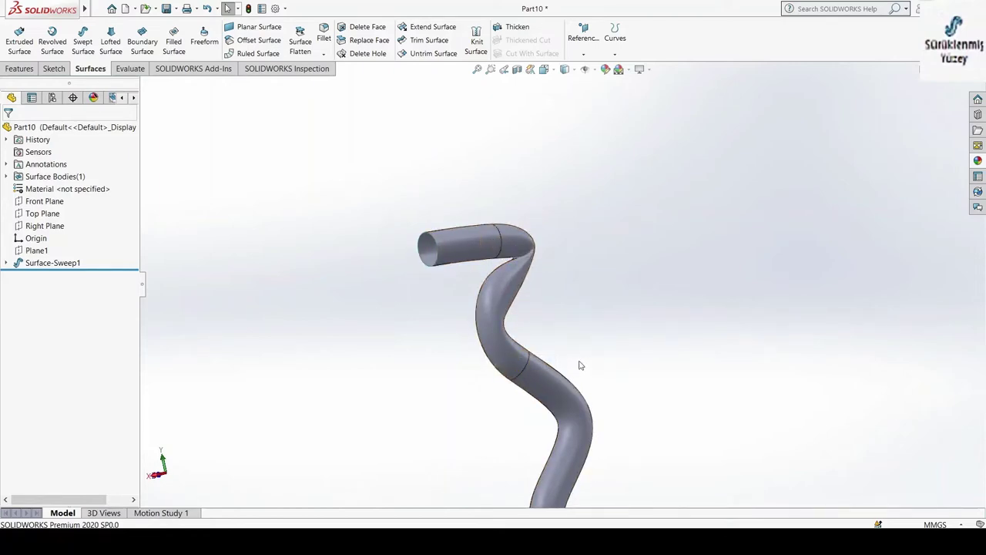
middle_drag(579, 363, 643, 245)
scroll(530, 271, down, 5)
scroll(570, 339, up, 3)
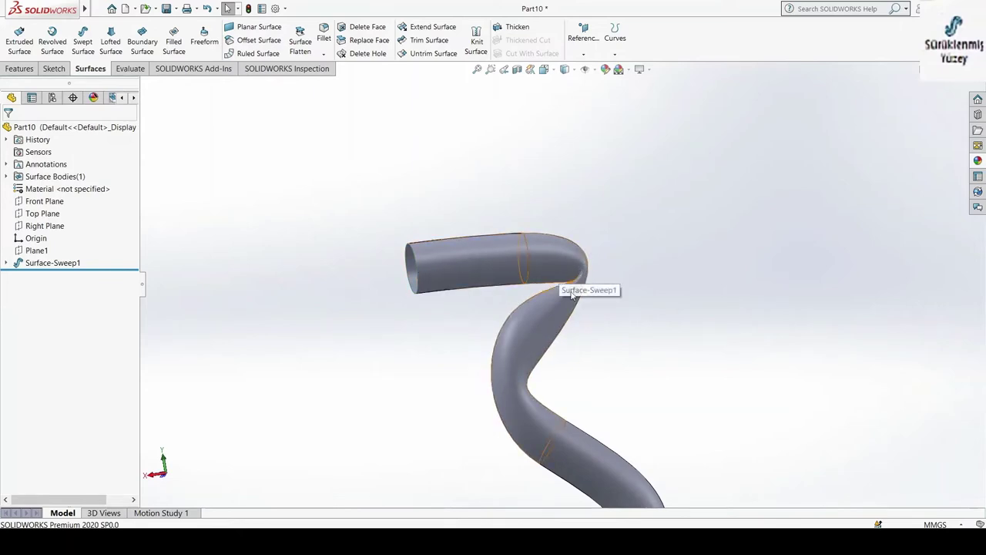
scroll(643, 371, up, 3)
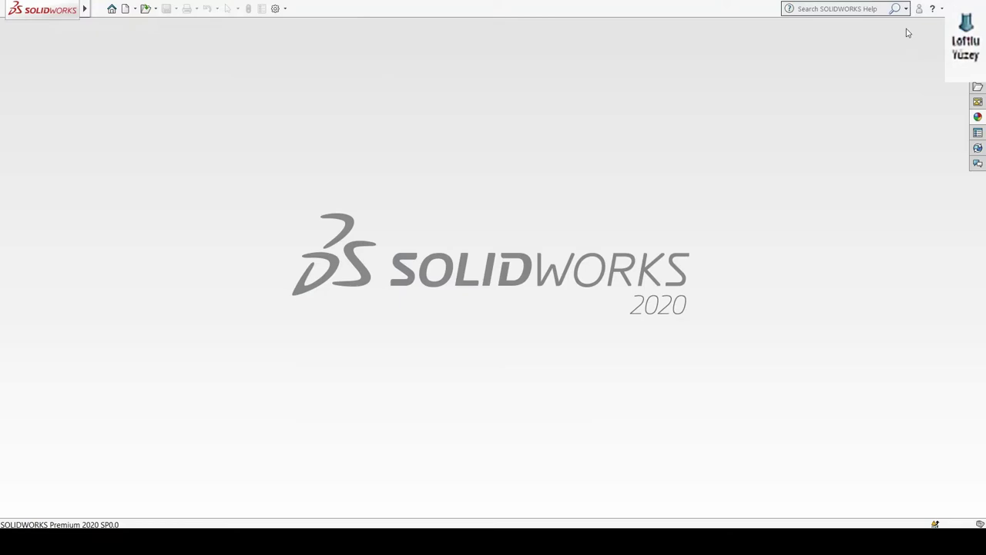
Step: Create a new part document and start a sketch on the Top Plane
click(124, 9)
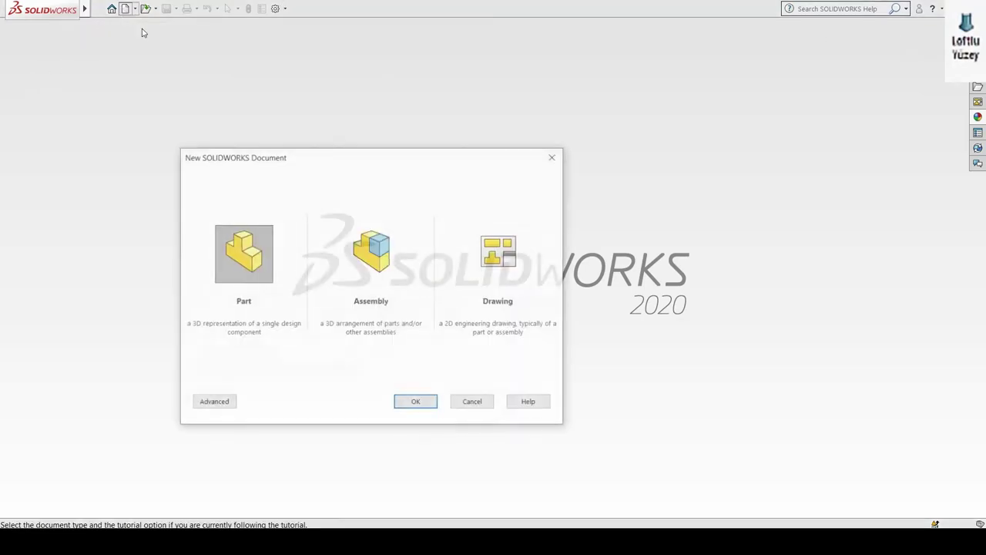
double_click(246, 226)
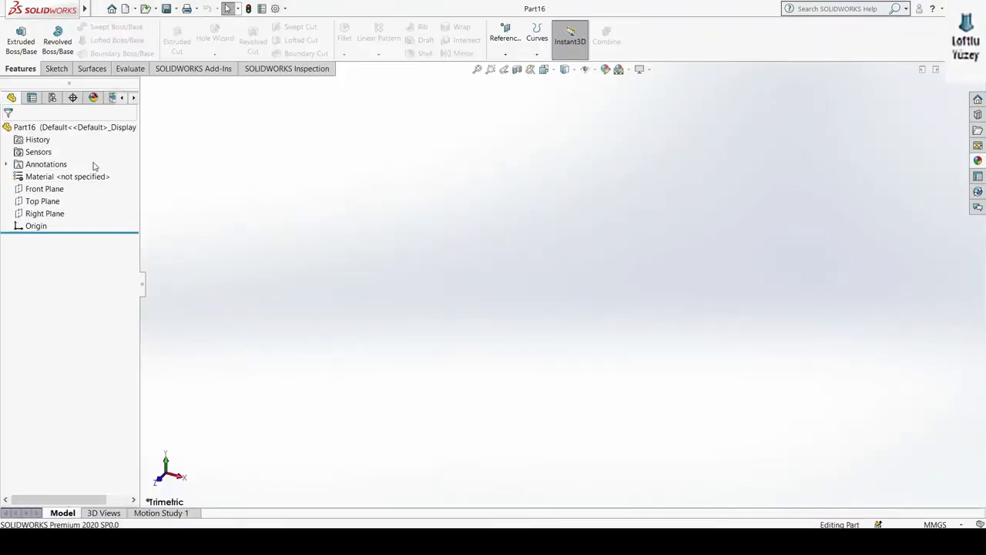
click(54, 70)
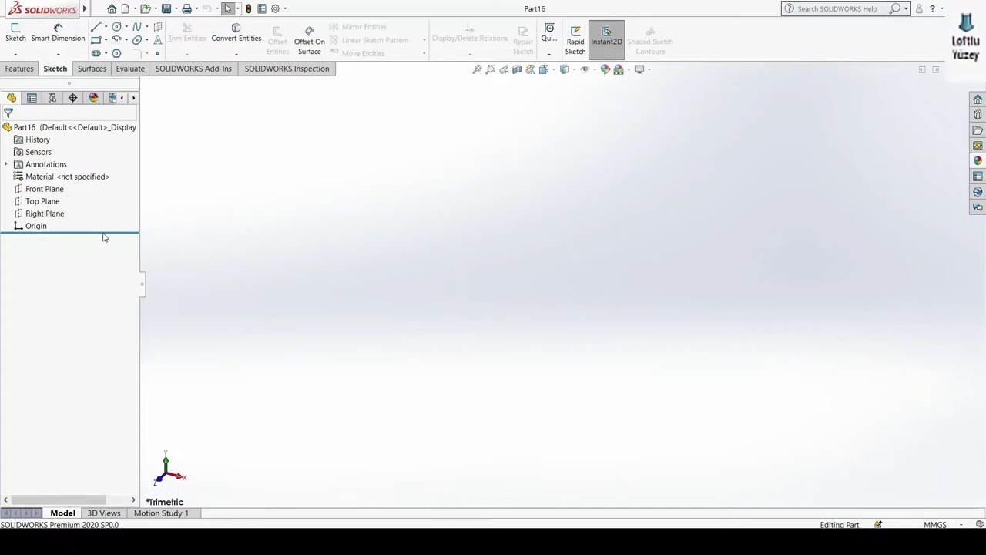
click(43, 201)
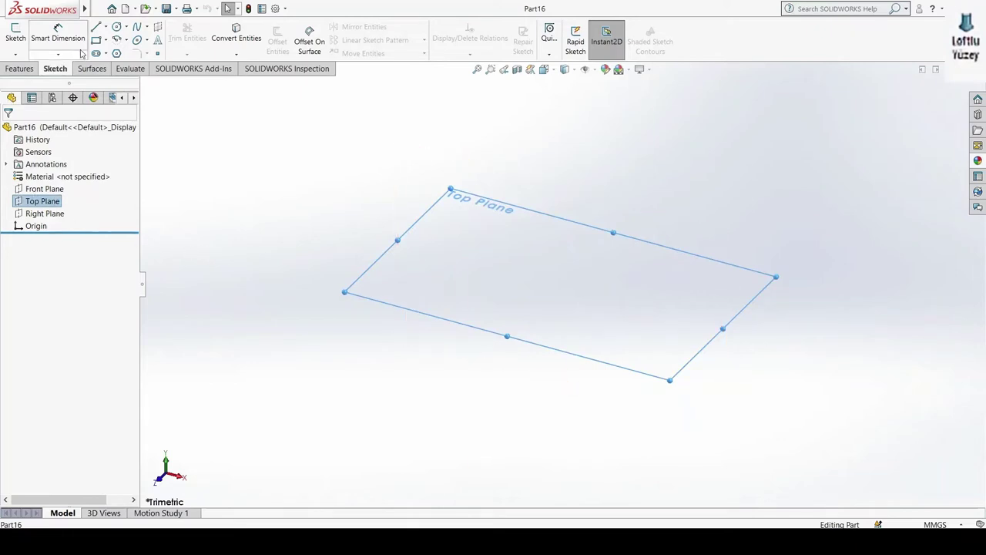
click(16, 32)
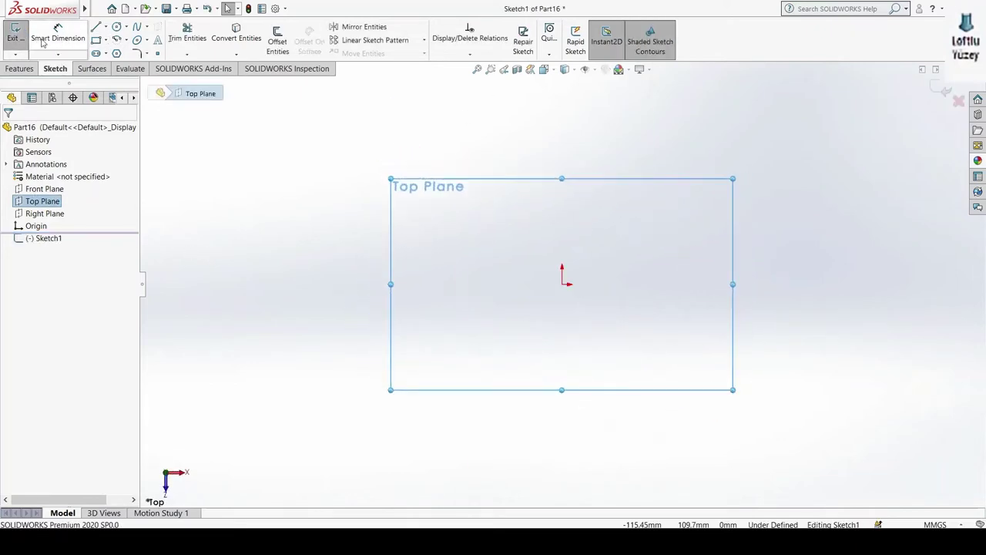
Step: Draw a circle of about 64 mm radius centred on the origin and close the sketch
click(117, 28)
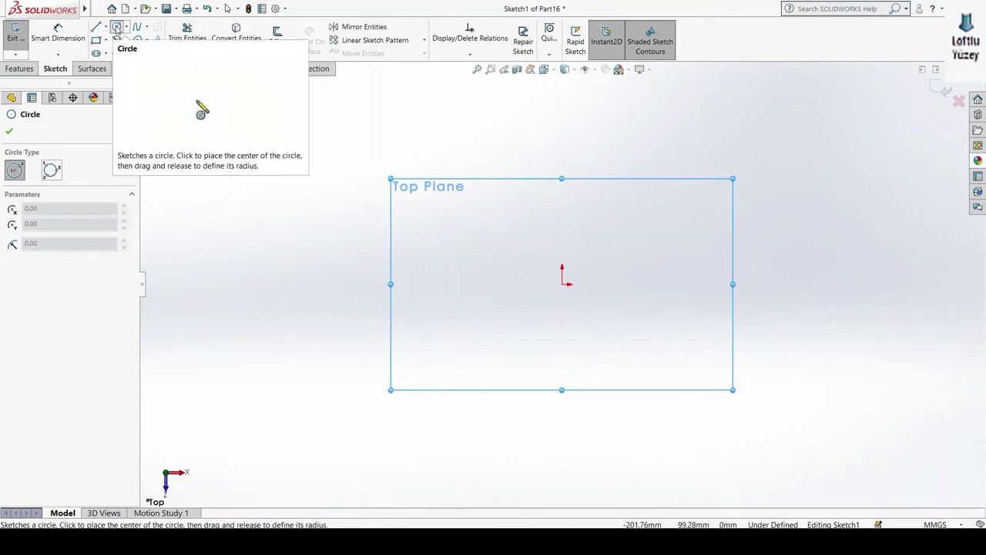
click(563, 285)
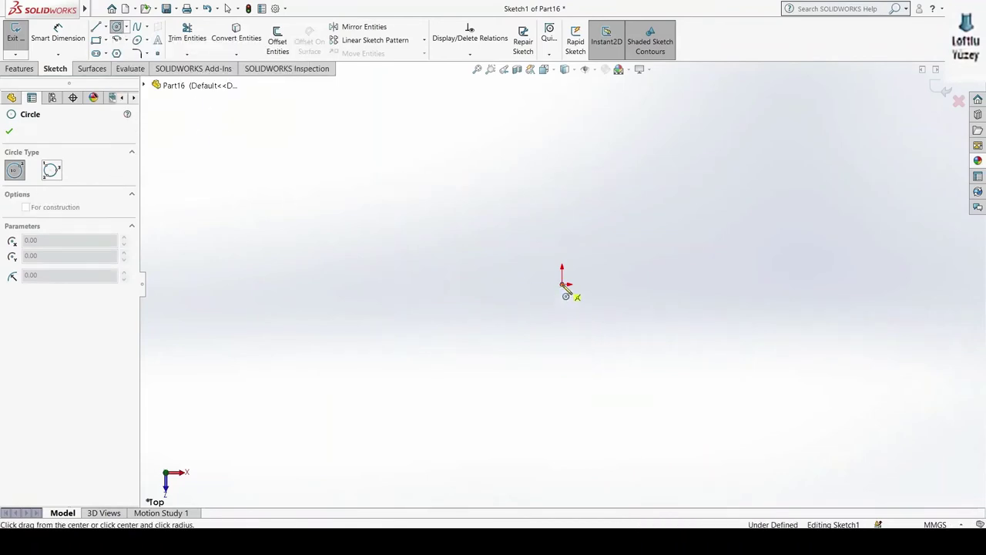
click(671, 227)
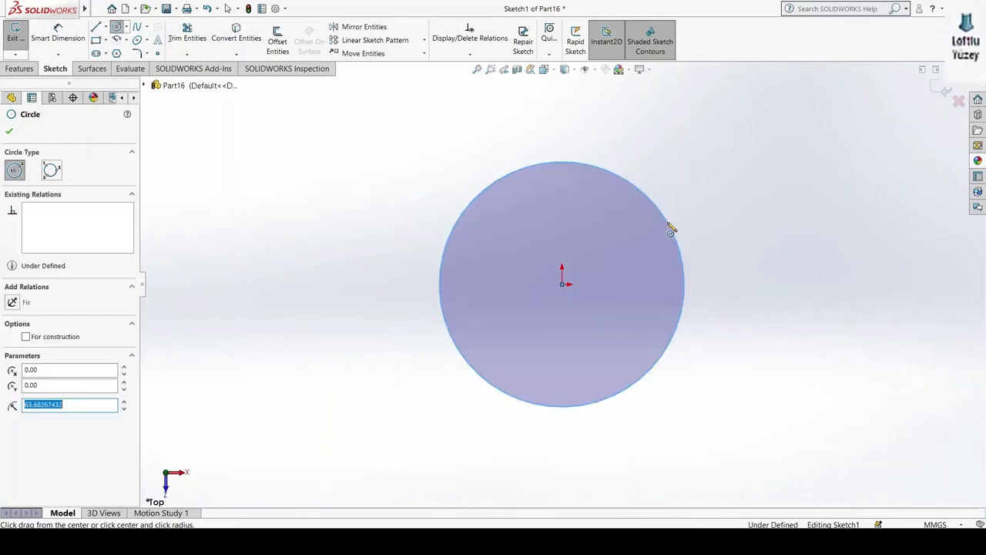
key(Escape)
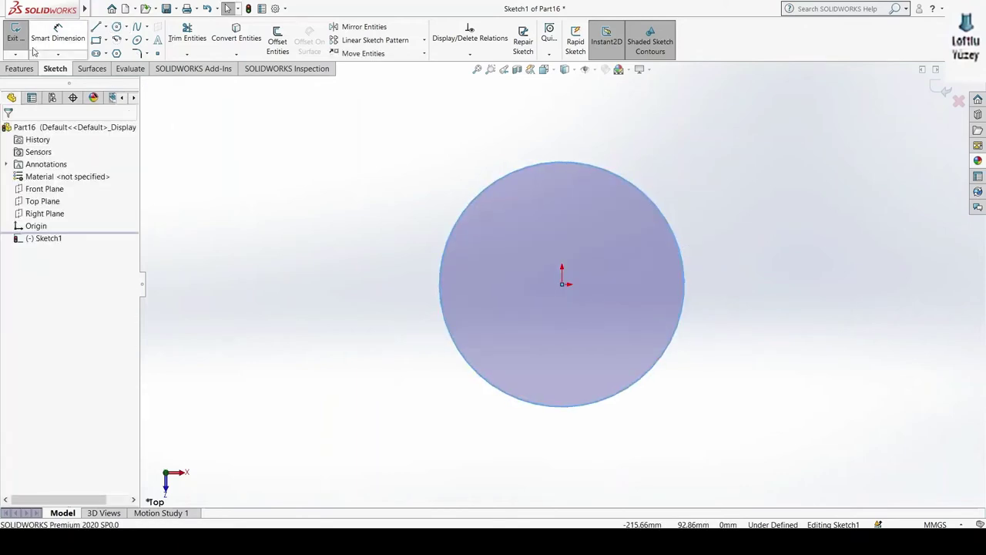
key(ctrl+b)
click(436, 252)
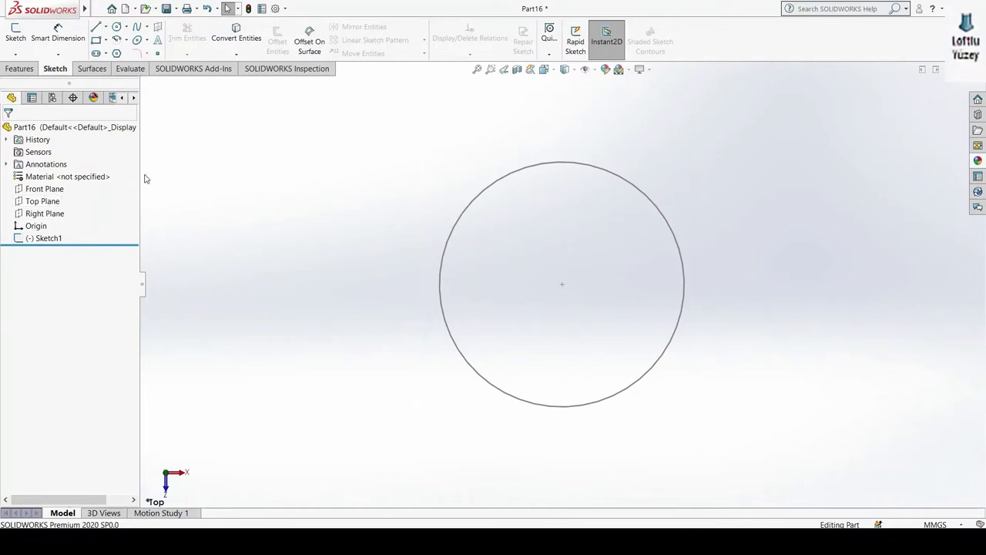
Step: Create a reference plane offset 100 mm above the Top Plane
click(20, 68)
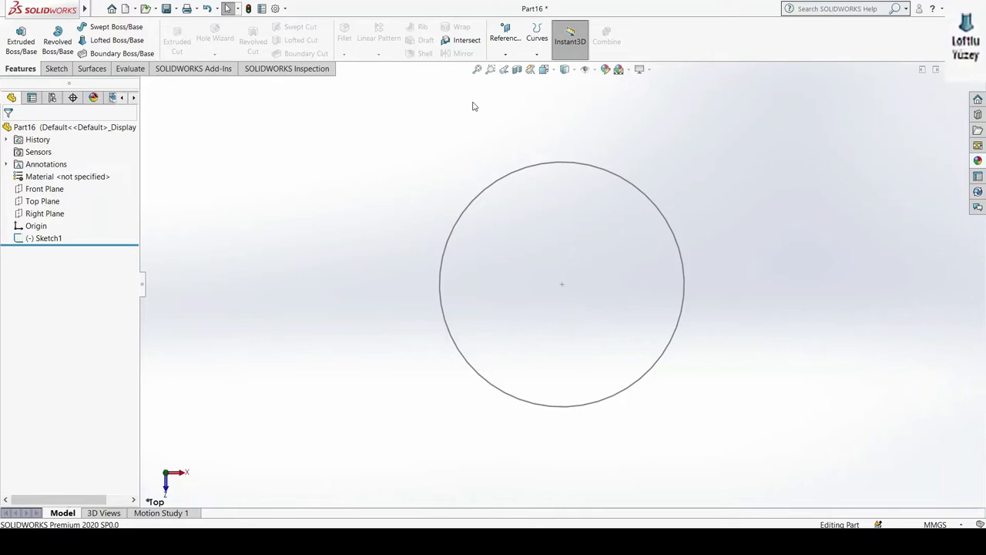
click(506, 48)
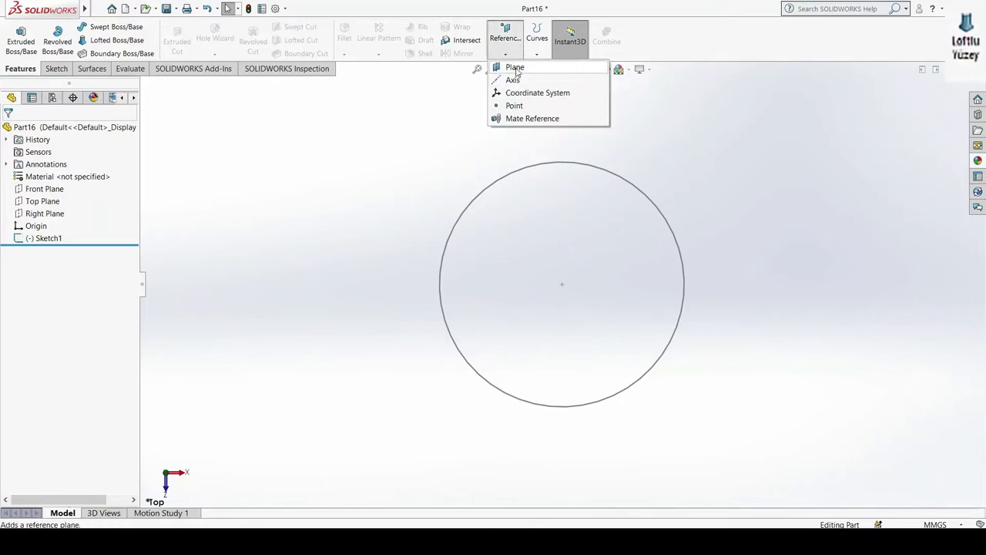
click(515, 68)
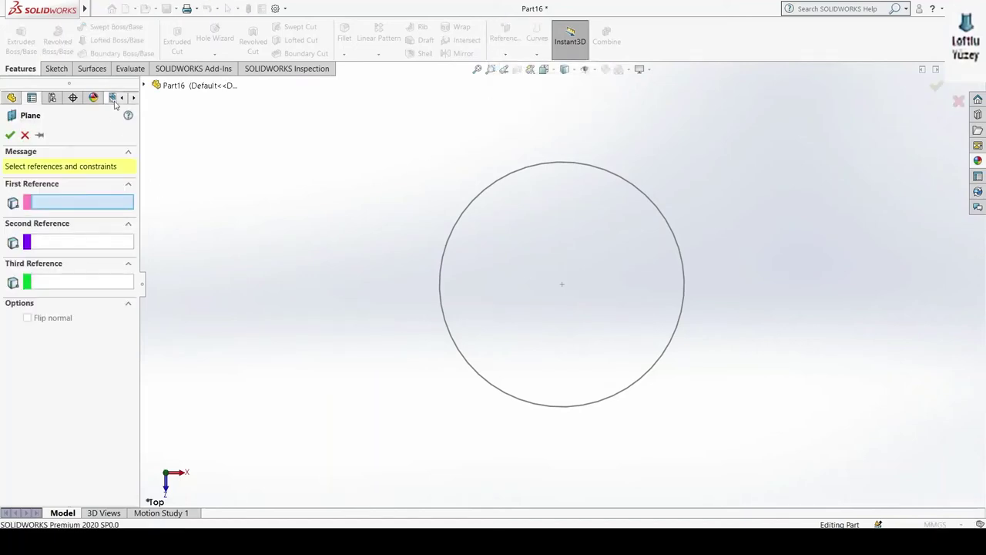
click(144, 85)
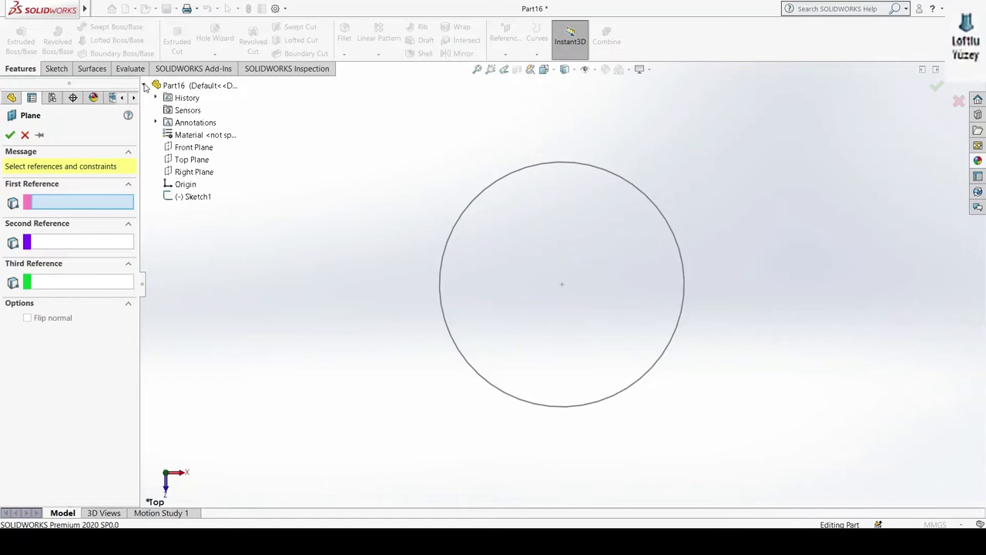
click(187, 160)
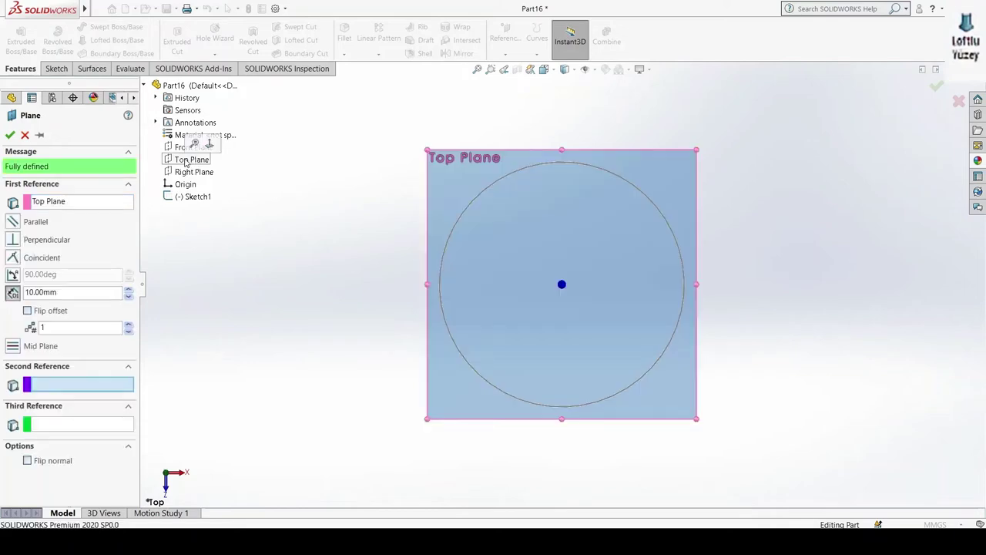
middle_drag(300, 268, 142, 257)
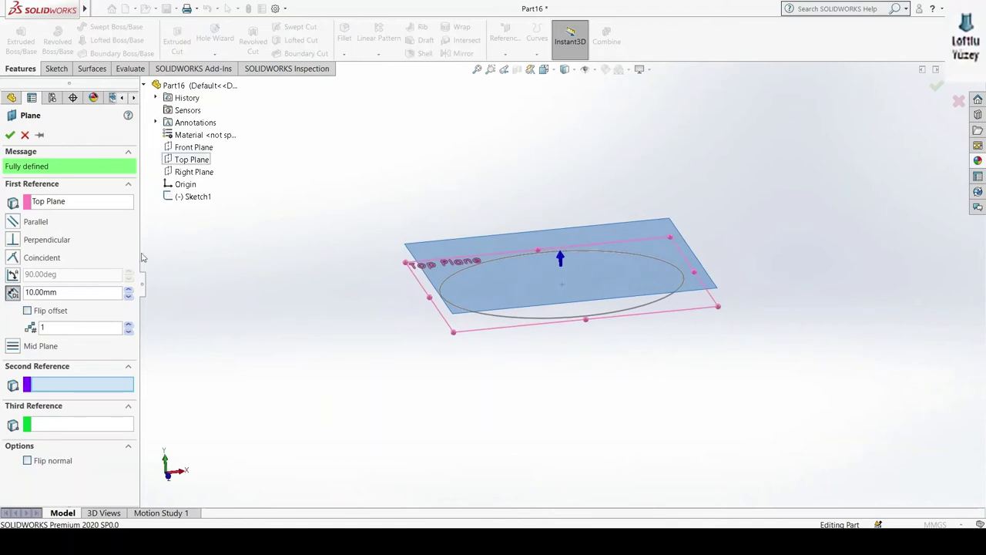
click(27, 292)
key(z)
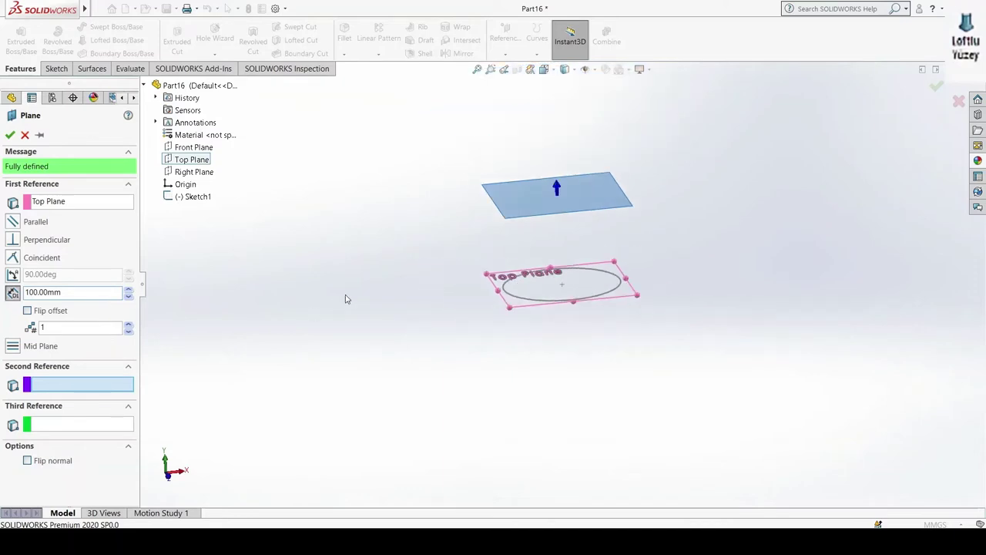
scroll(604, 117, down, 2)
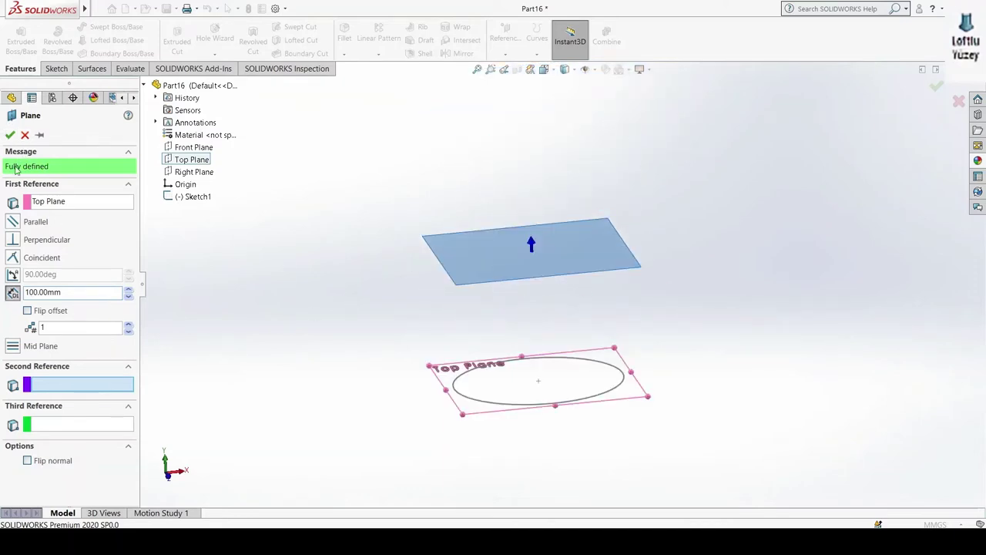
click(8, 135)
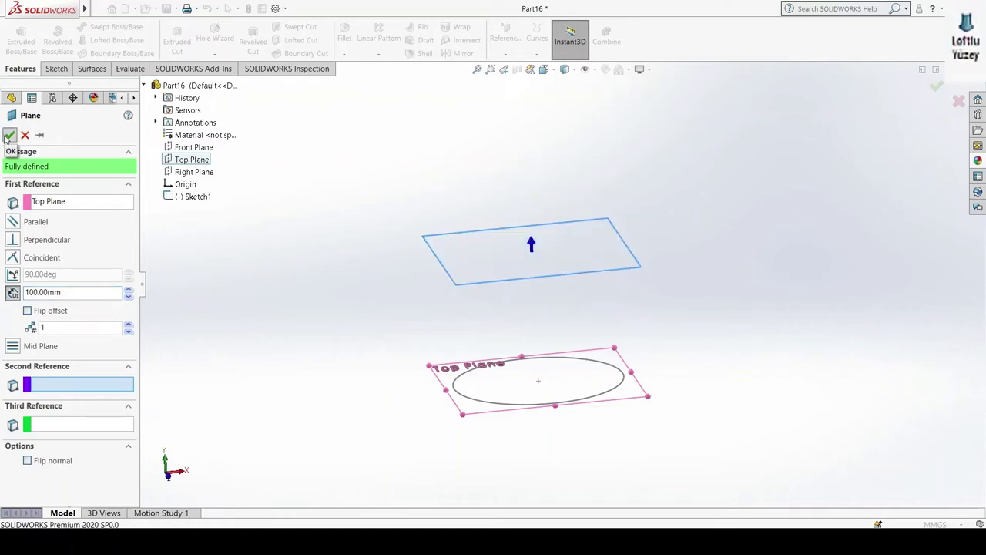
Step: Start a sketch on the new offset plane, viewed from the top
mouse_move(360, 177)
middle_down()
mouse_move(385, 255)
mouse_move(387, 330)
mouse_move(359, 264)
mouse_move(355, 296)
middle_up()
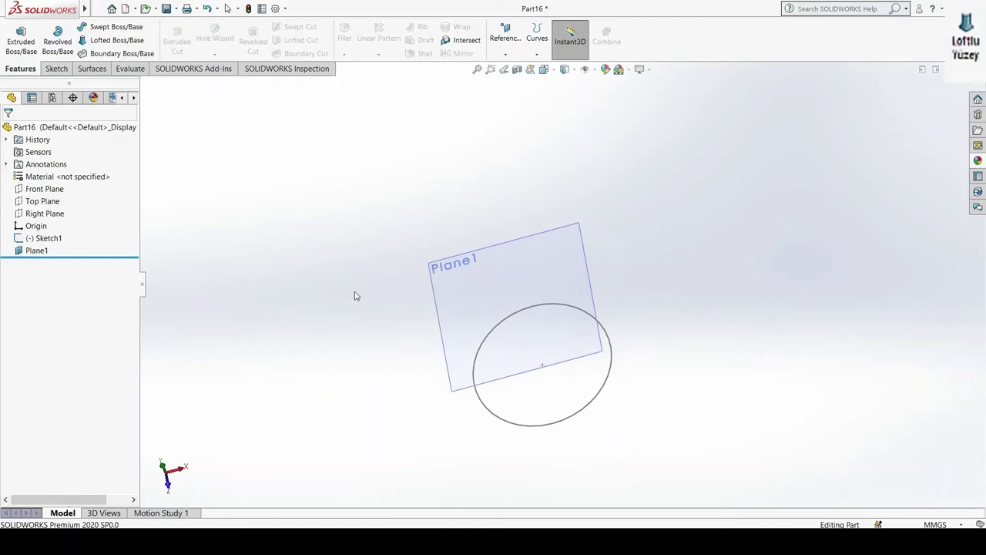
click(466, 279)
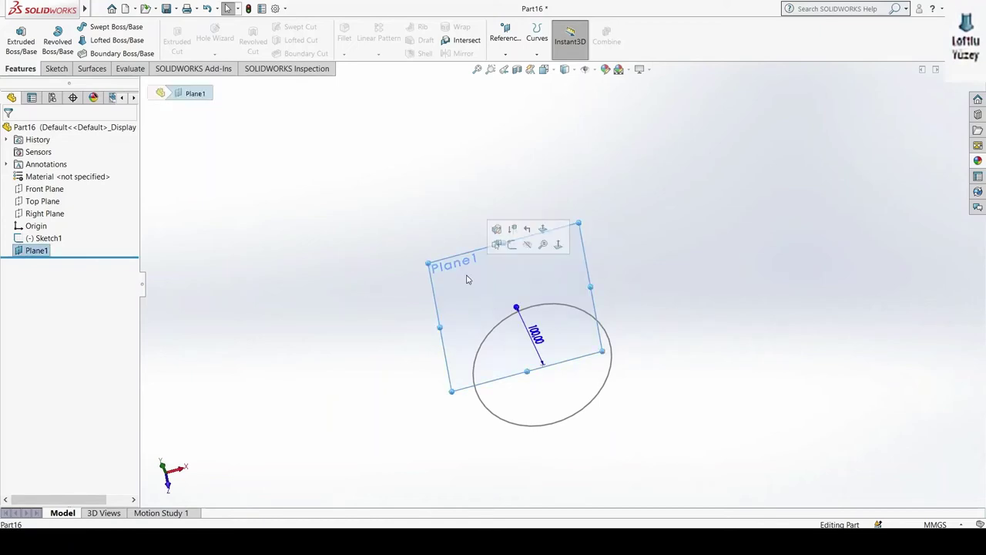
click(511, 245)
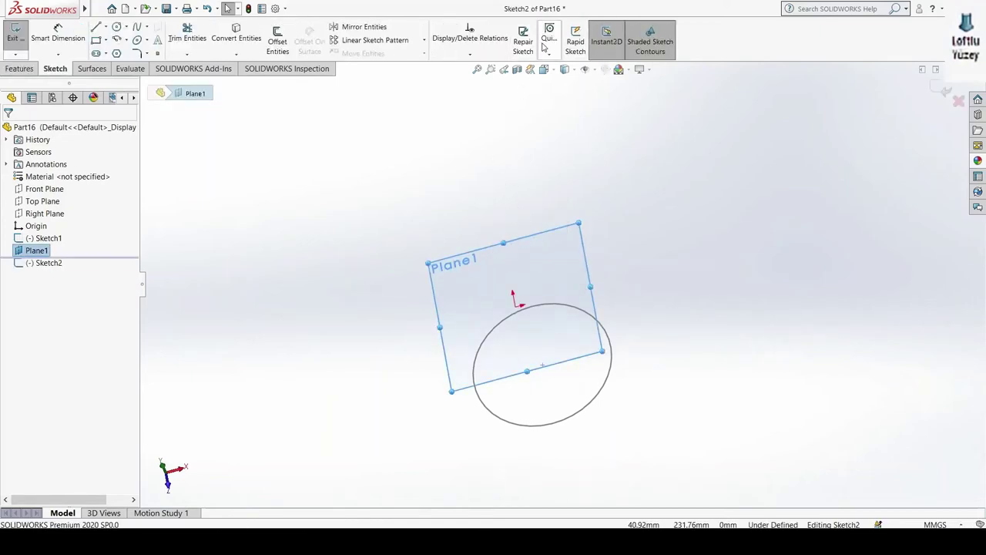
click(547, 69)
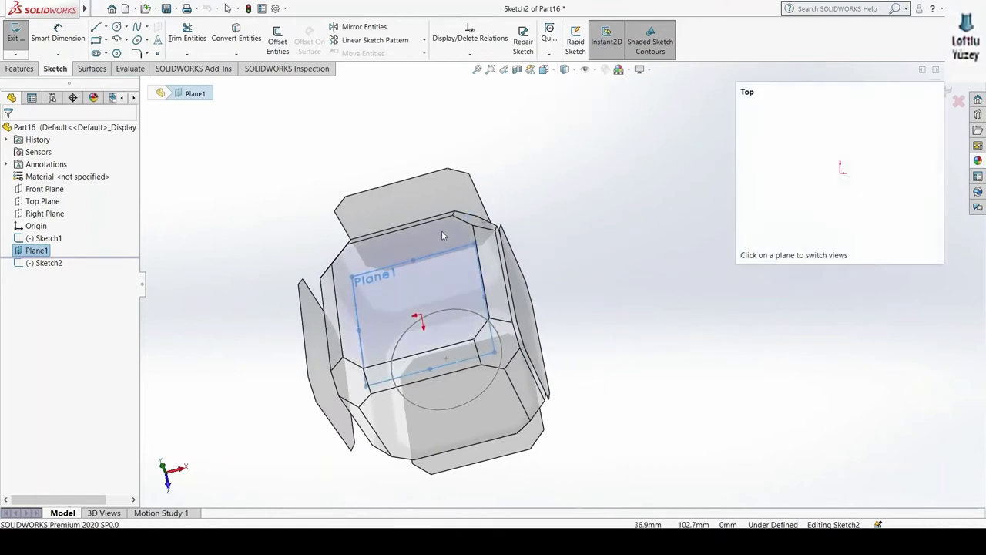
click(437, 240)
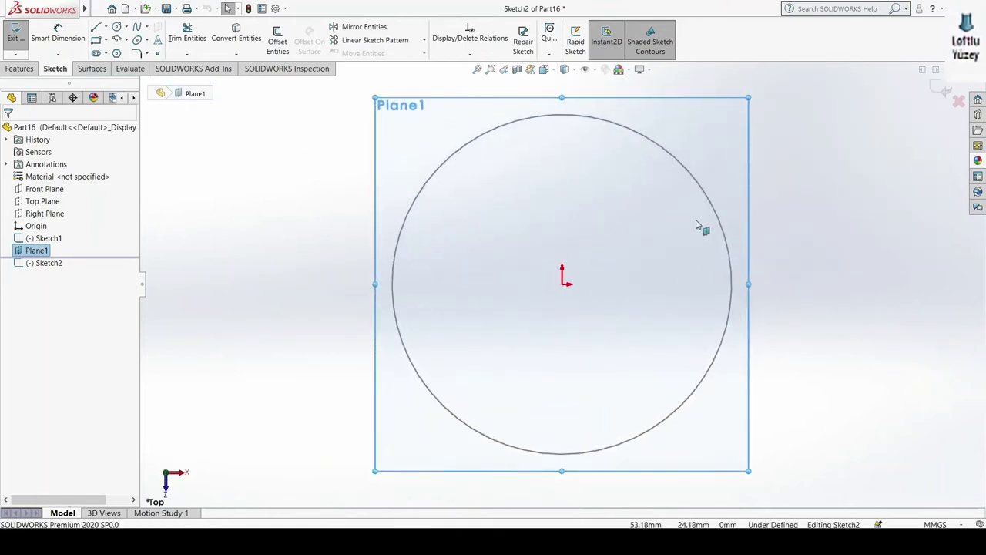
Step: Enlarge the displayed borders of the offset plane so they extend well beyond the circle
drag(748, 469, 838, 522)
scroll(885, 445, down, 2)
scroll(528, 399, up, 4)
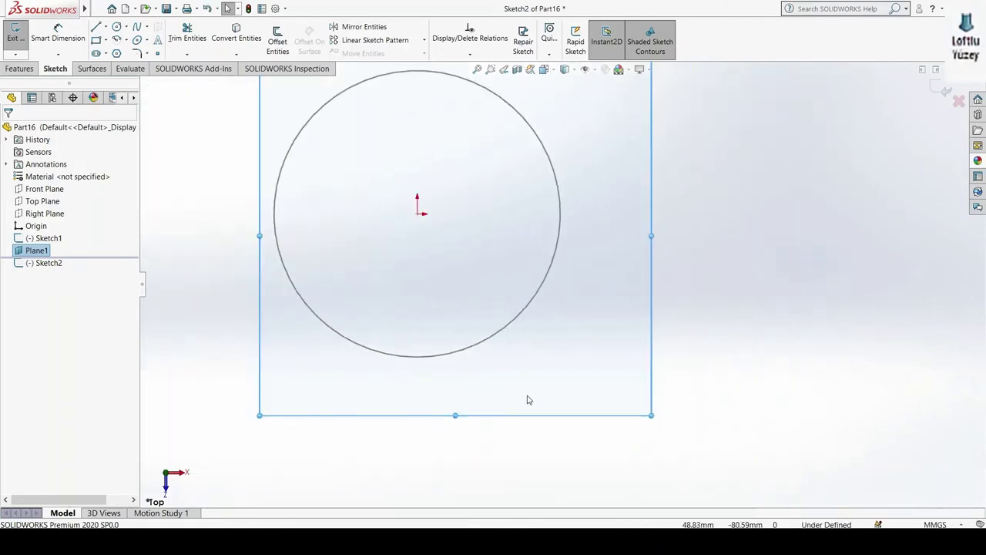
drag(310, 393, 254, 425)
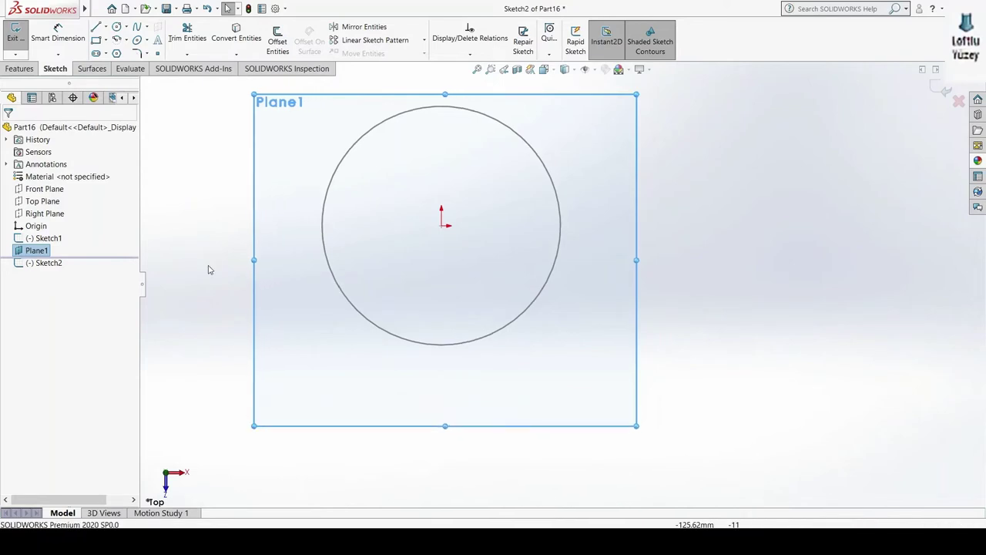
drag(252, 94, 195, 55)
click(803, 245)
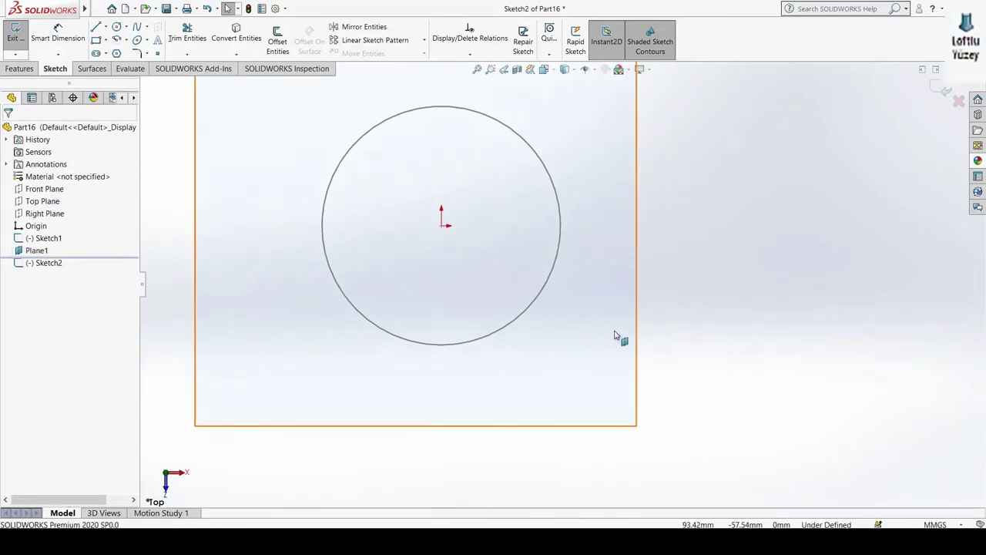
Step: Draw an ellipse with radii of about 135 mm and 89 mm, centred to the left of the origin
click(138, 40)
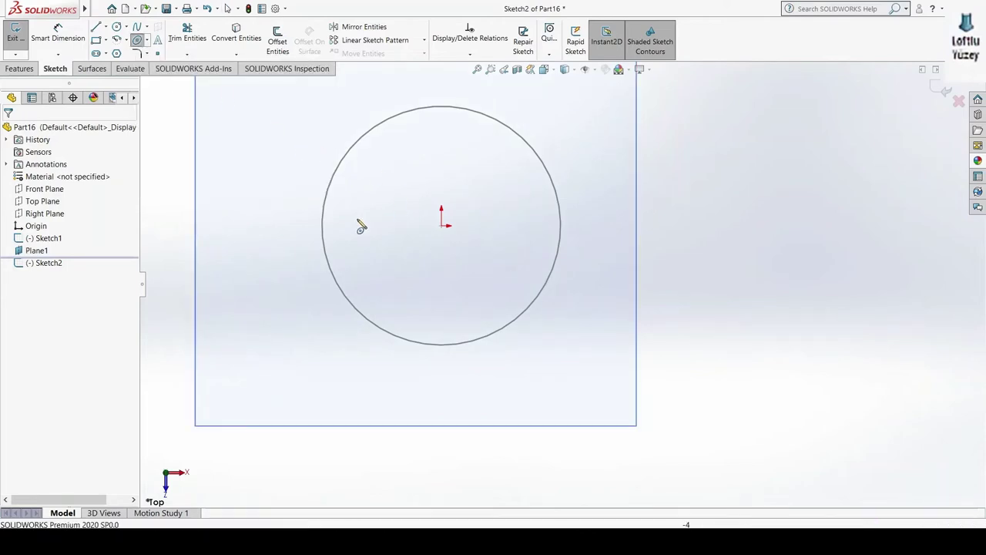
click(263, 205)
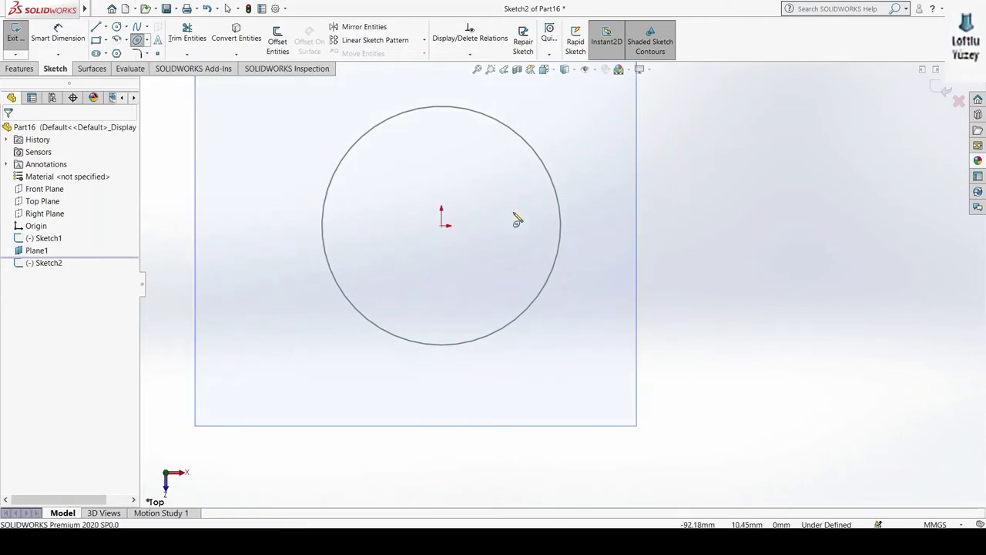
click(518, 218)
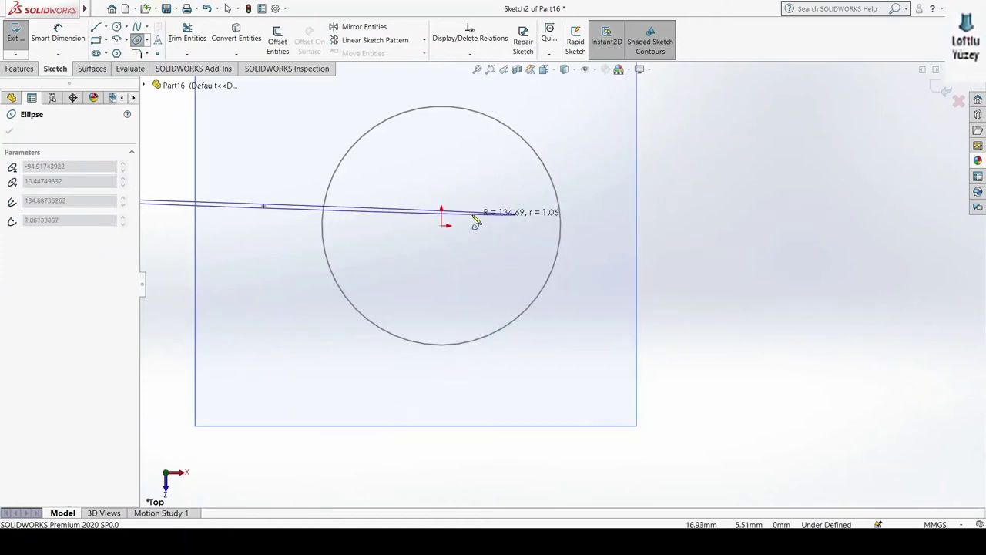
click(475, 387)
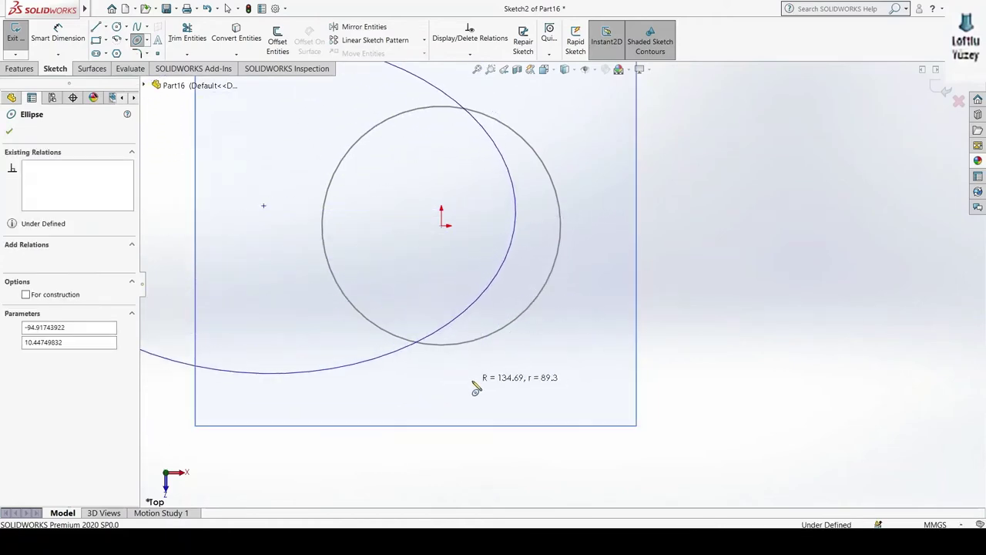
scroll(570, 285, up, 3)
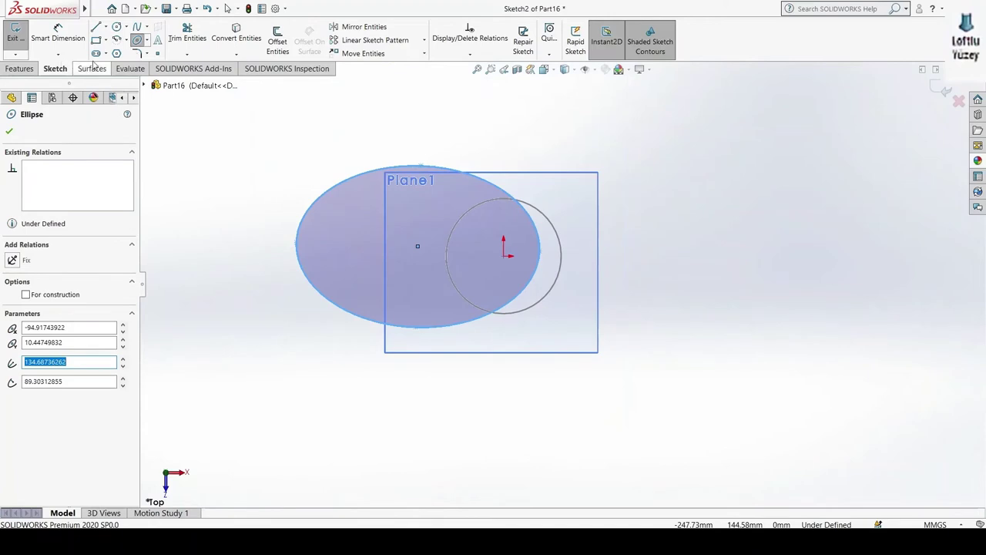
key(Escape)
click(597, 136)
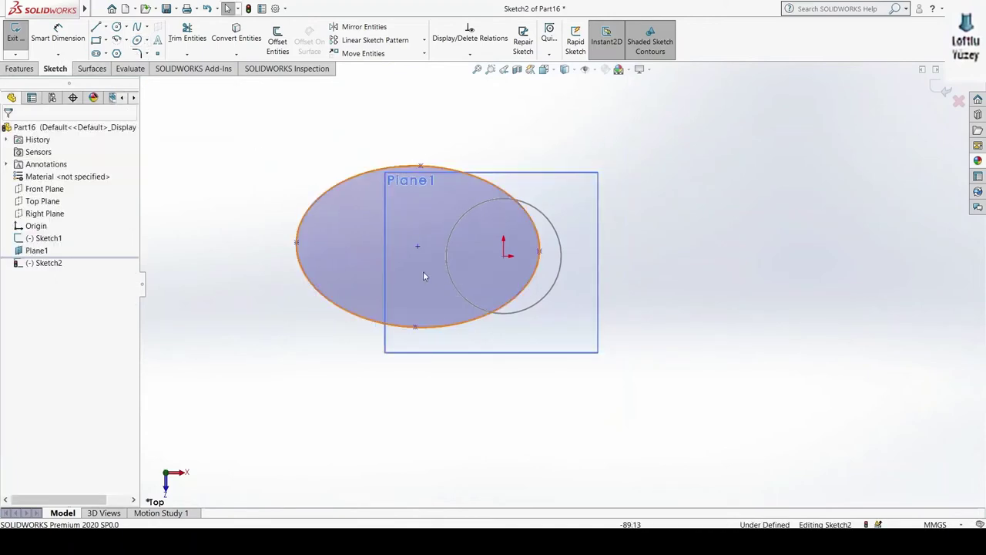
Step: Move the ellipse's centre to the origin, stretch its left vertex to about 151 mm from it, and close the sketch
drag(416, 246, 524, 267)
drag(298, 246, 367, 251)
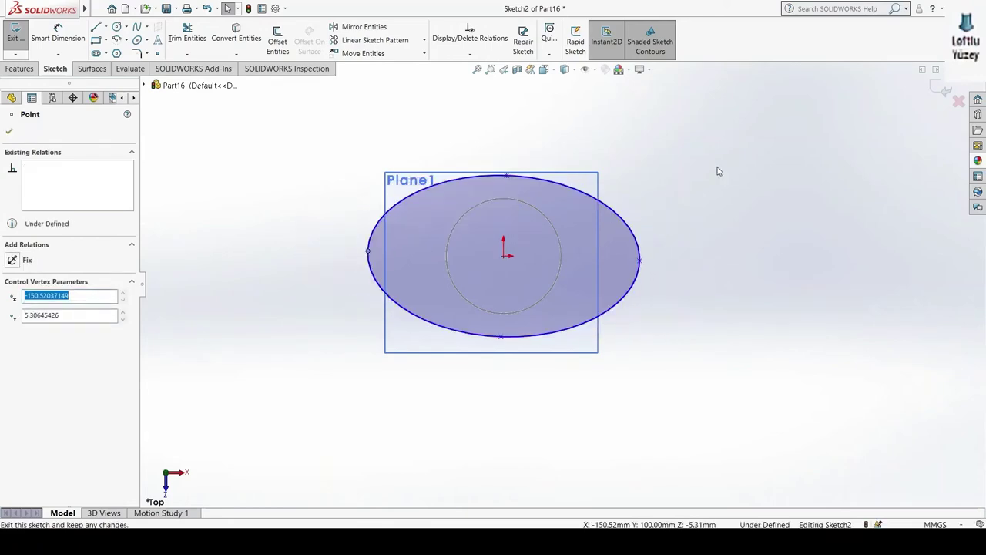
click(763, 163)
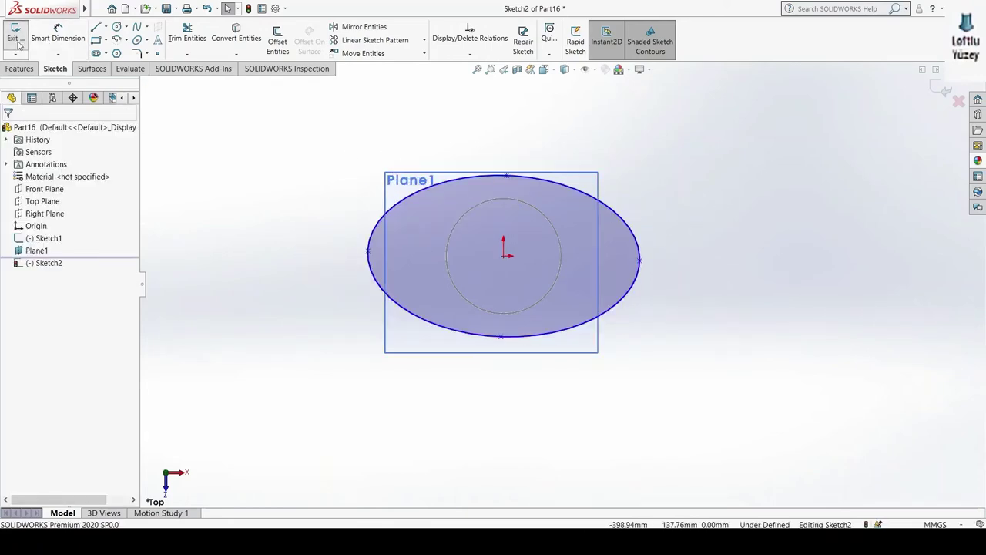
click(944, 89)
click(701, 203)
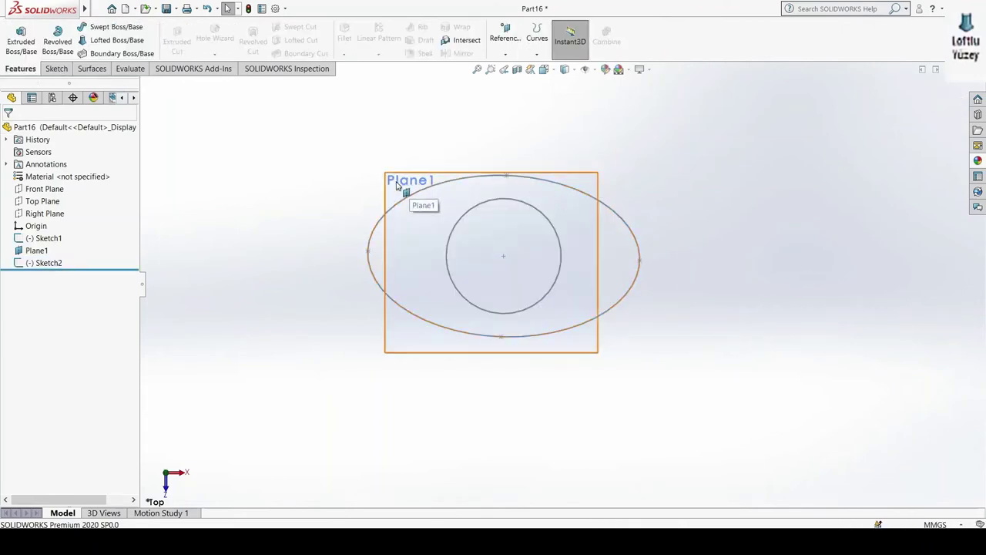
Step: Hide the 100 mm offset plane so only the circle and ellipse are displayed
right_click(396, 184)
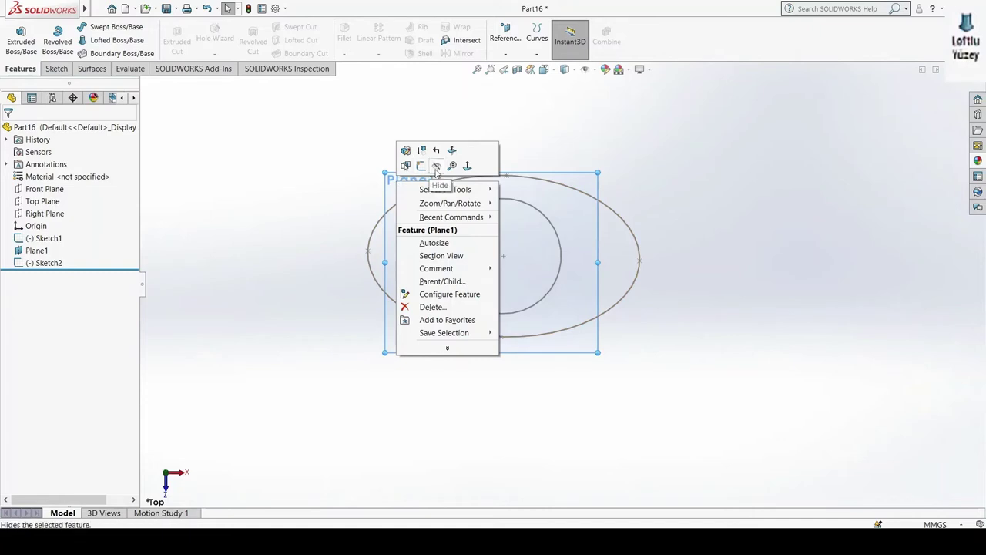
click(437, 167)
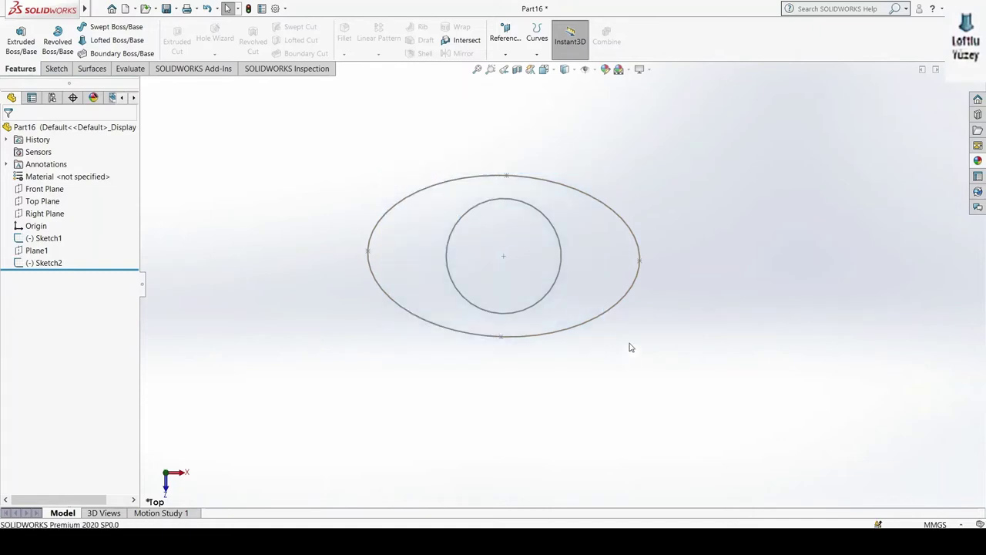
mouse_move(630, 348)
middle_down()
mouse_move(616, 275)
mouse_move(671, 205)
mouse_move(642, 152)
mouse_move(616, 153)
mouse_move(605, 112)
mouse_move(627, 146)
mouse_move(602, 139)
mouse_move(629, 156)
mouse_move(616, 176)
mouse_move(688, 177)
mouse_move(673, 147)
mouse_move(647, 226)
middle_up()
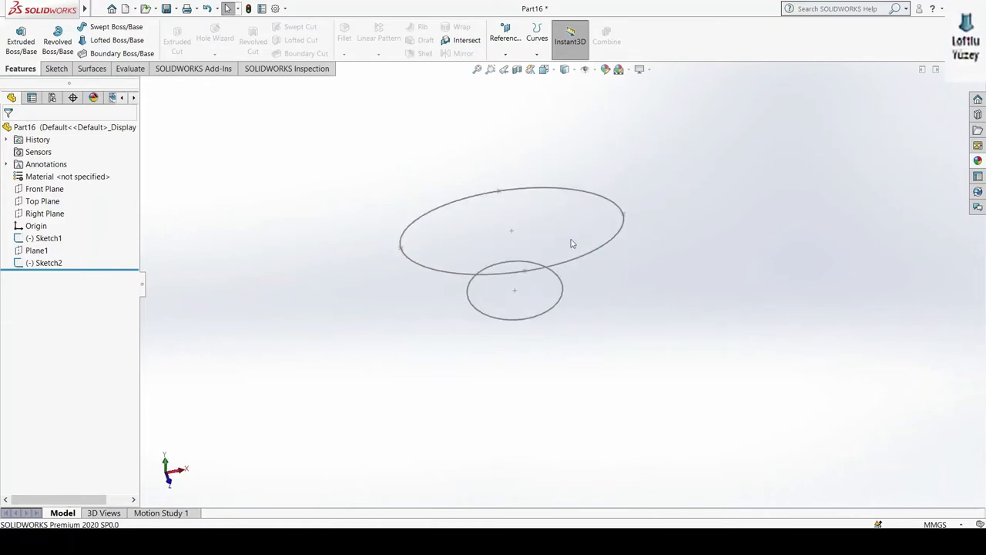
middle_drag(348, 216, 354, 288)
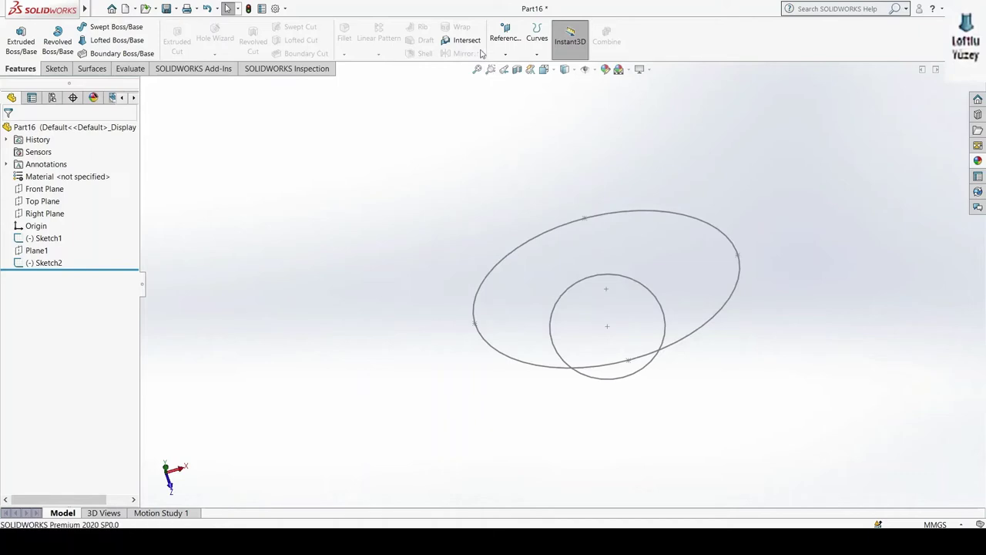
Step: Create a second reference plane offset 150 mm above the Top Plane
click(506, 54)
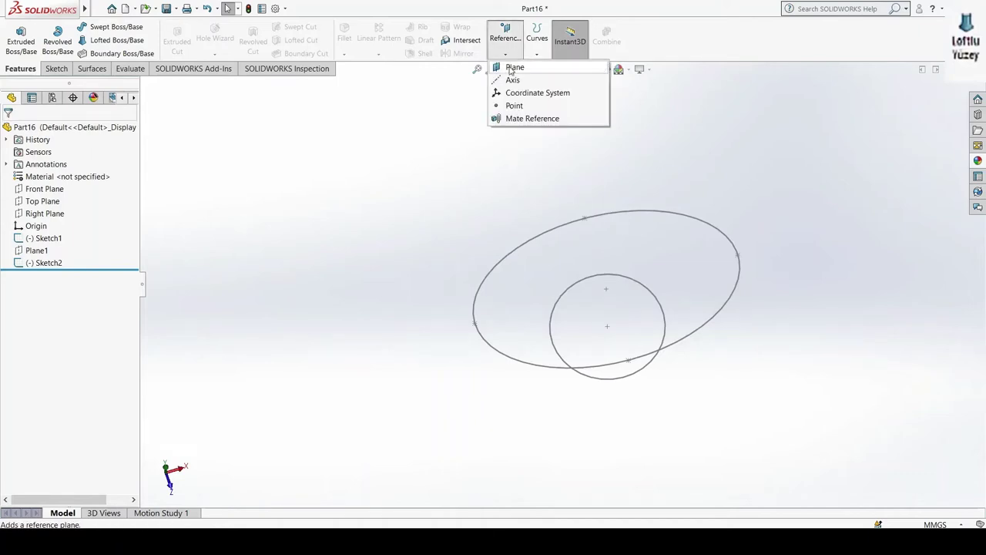
click(512, 68)
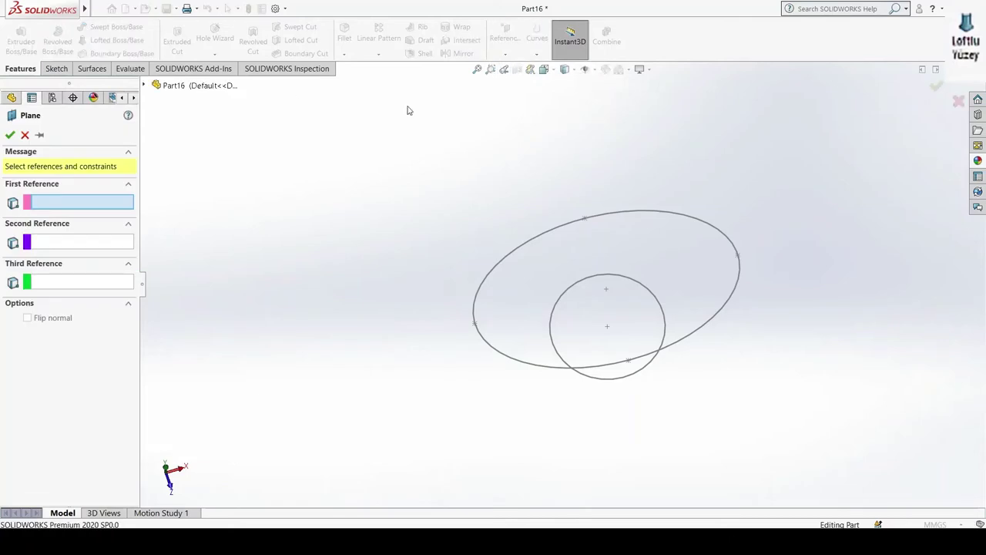
click(144, 85)
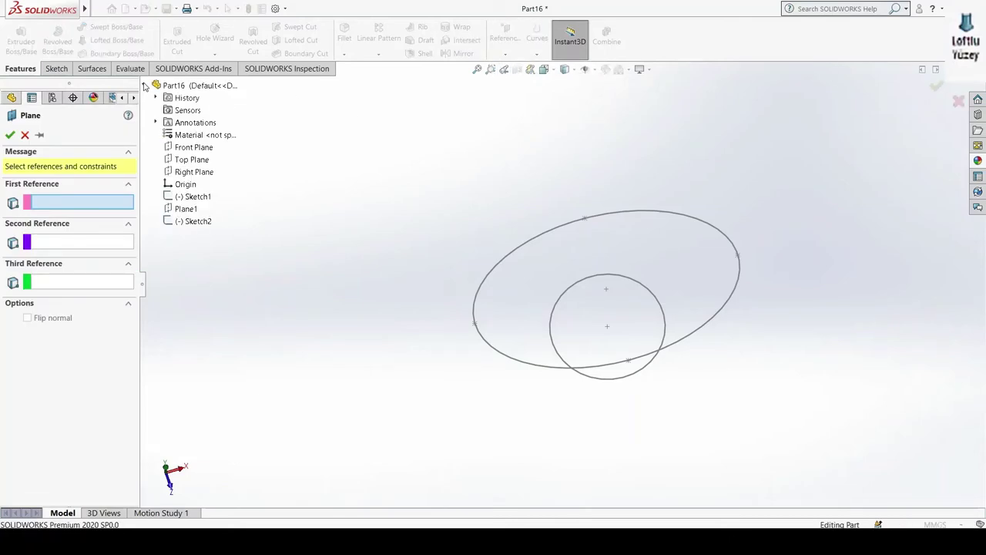
click(191, 160)
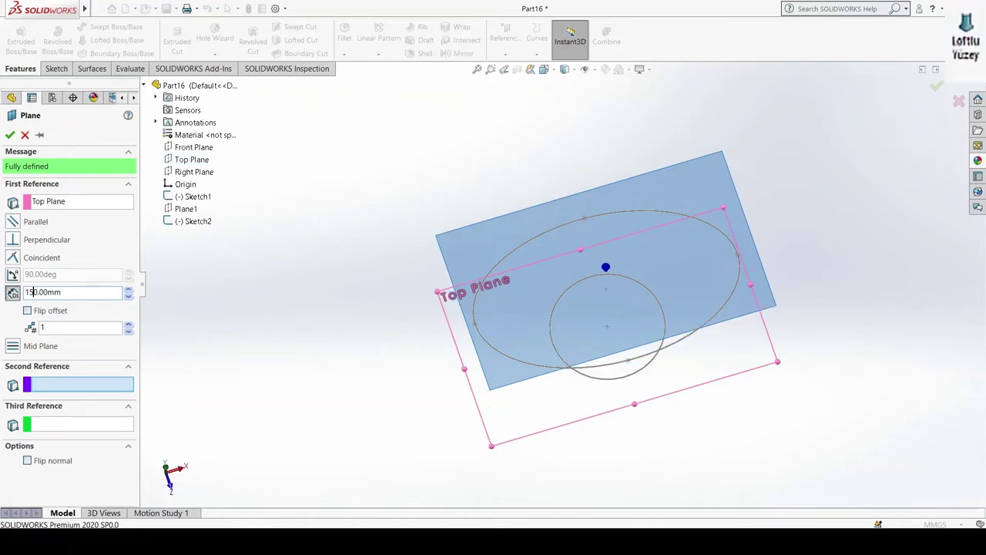
click(8, 134)
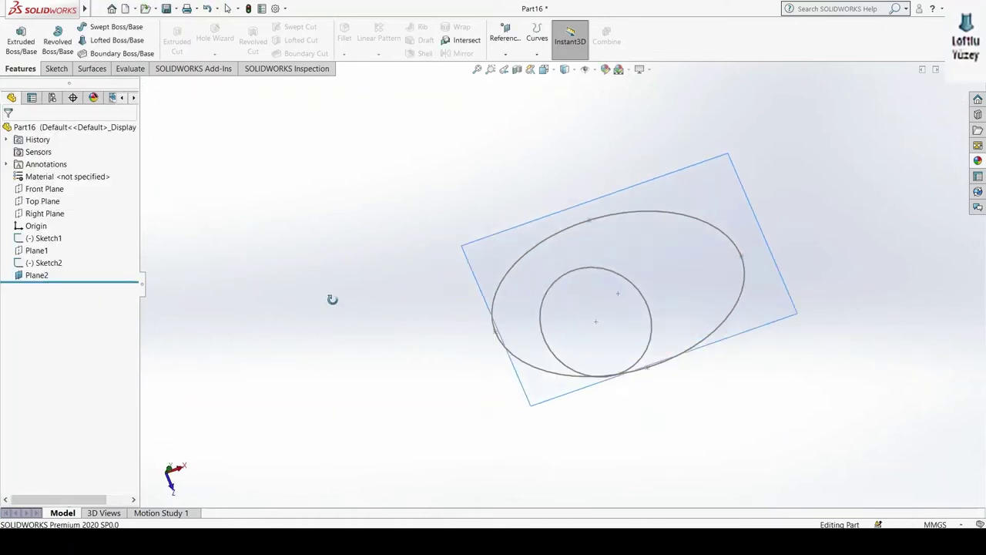
Step: Start a sketch on the 150 mm offset plane, viewed from the top, and enlarge the plane's borders well beyond the ellipse
mouse_move(332, 298)
middle_down()
mouse_move(363, 249)
mouse_move(304, 270)
mouse_move(319, 312)
middle_up()
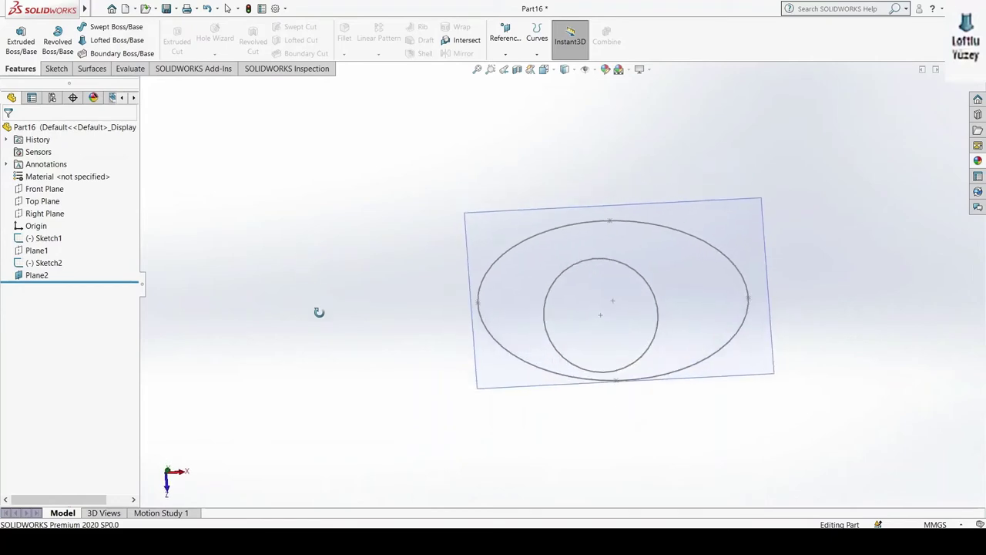
click(530, 224)
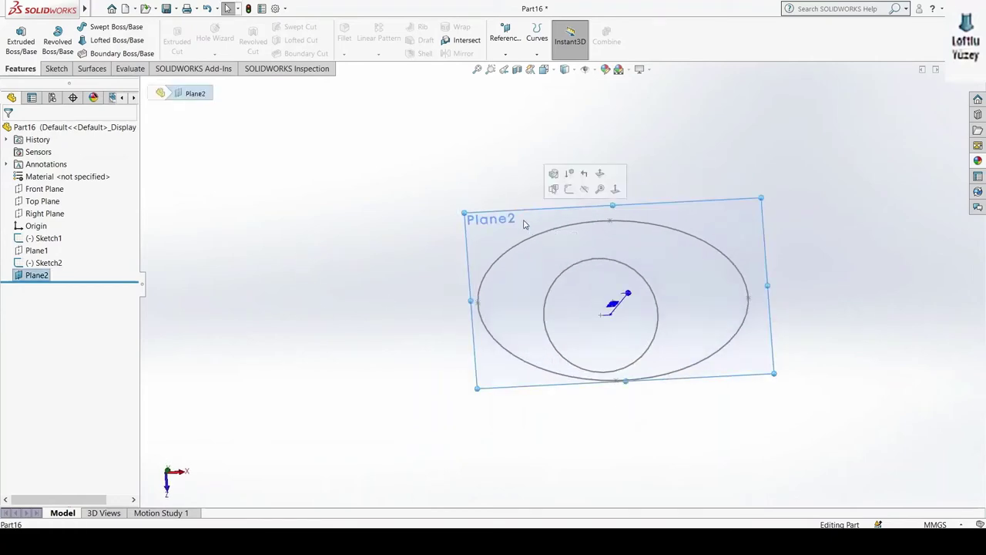
click(571, 190)
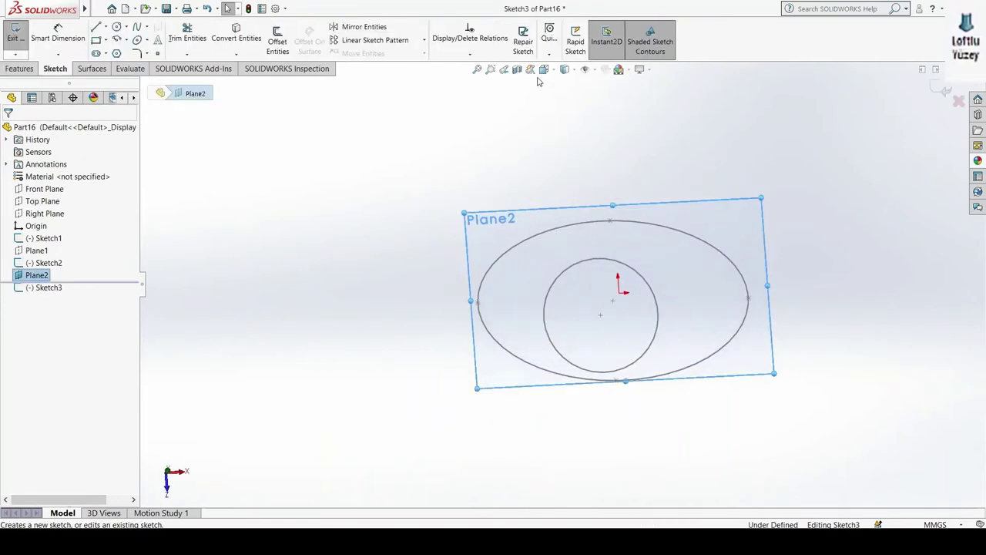
click(543, 70)
click(521, 267)
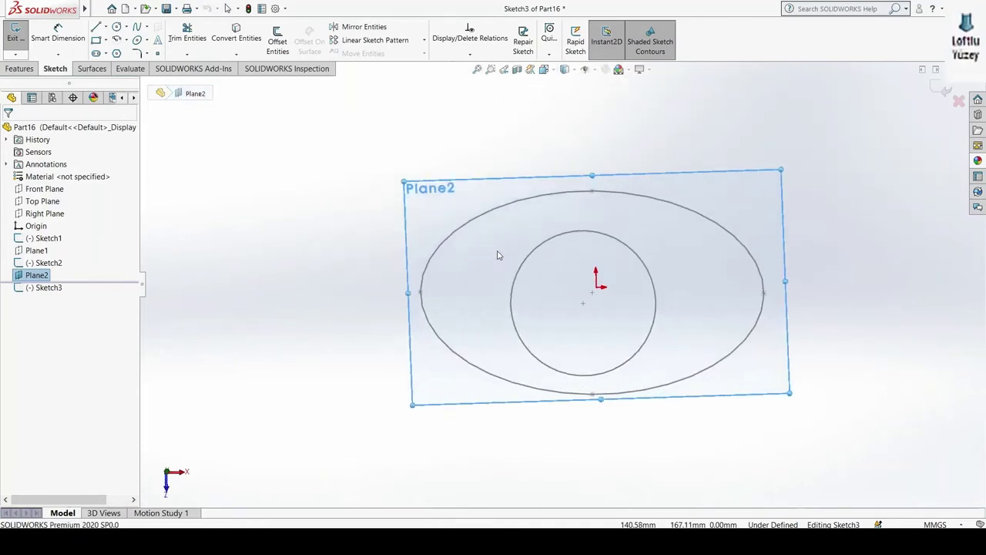
drag(803, 426, 914, 508)
drag(321, 142, 151, 48)
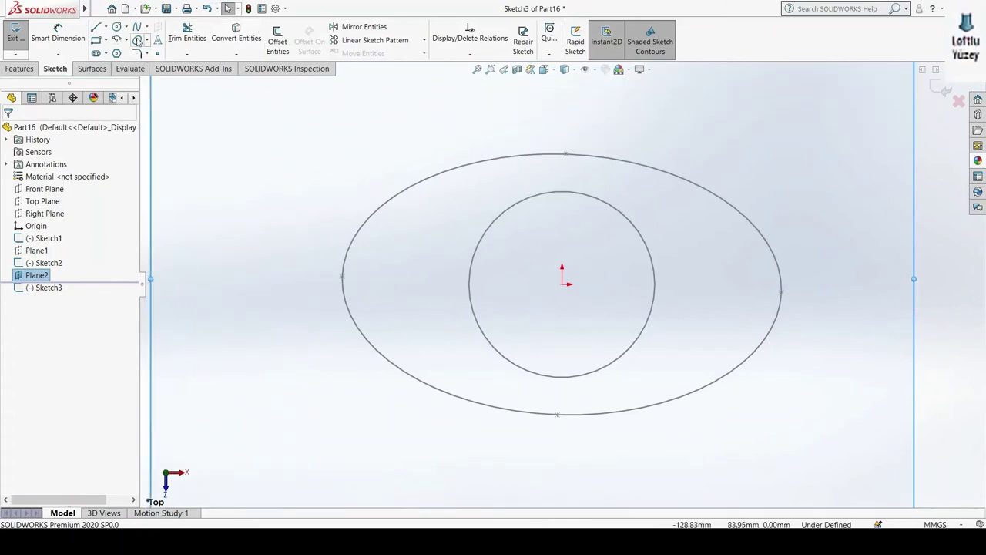
Step: Draw a corner rectangle enclosing the whole ellipse and close the sketch
click(95, 40)
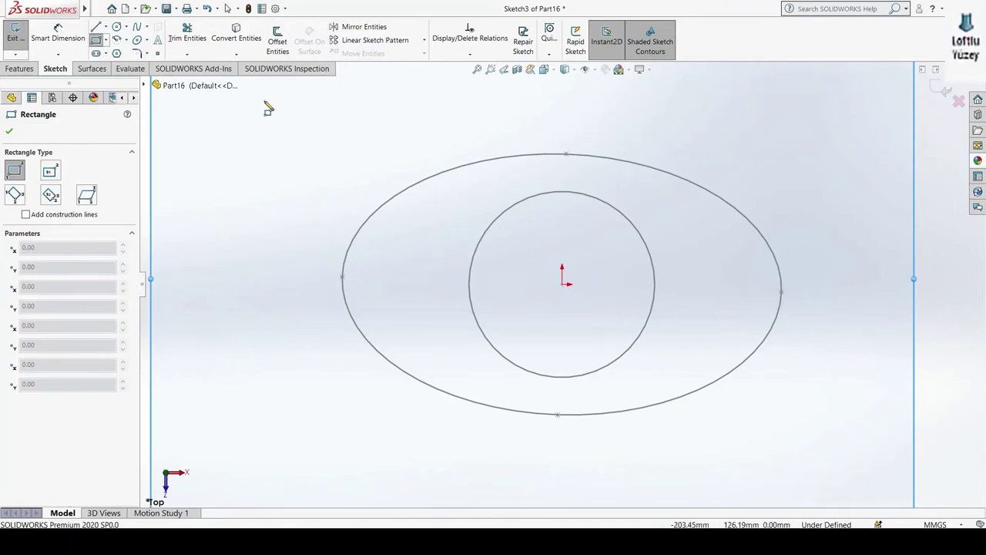
mouse_move(252, 90)
mouse_down()
mouse_move(779, 450)
mouse_move(869, 469)
mouse_up()
key(Escape)
key(f)
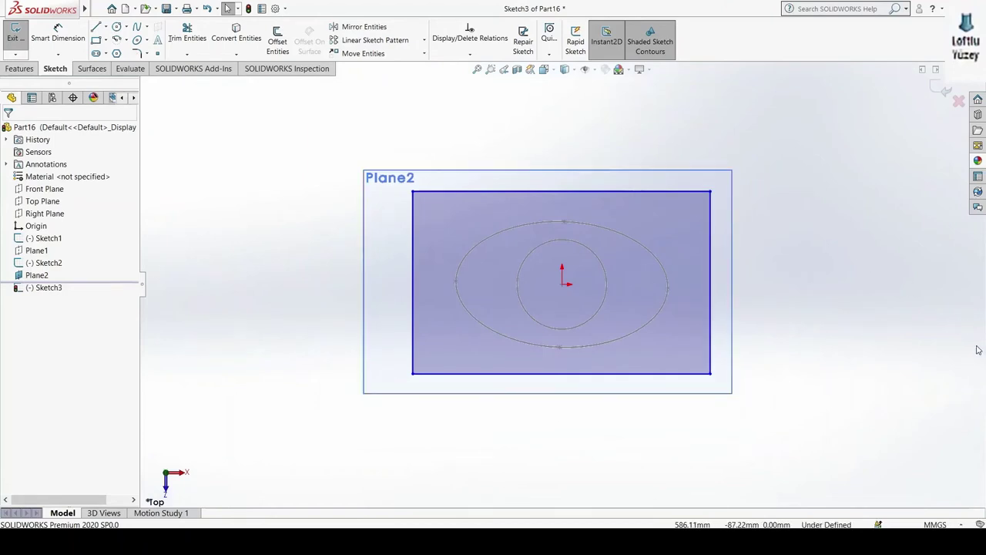
click(16, 35)
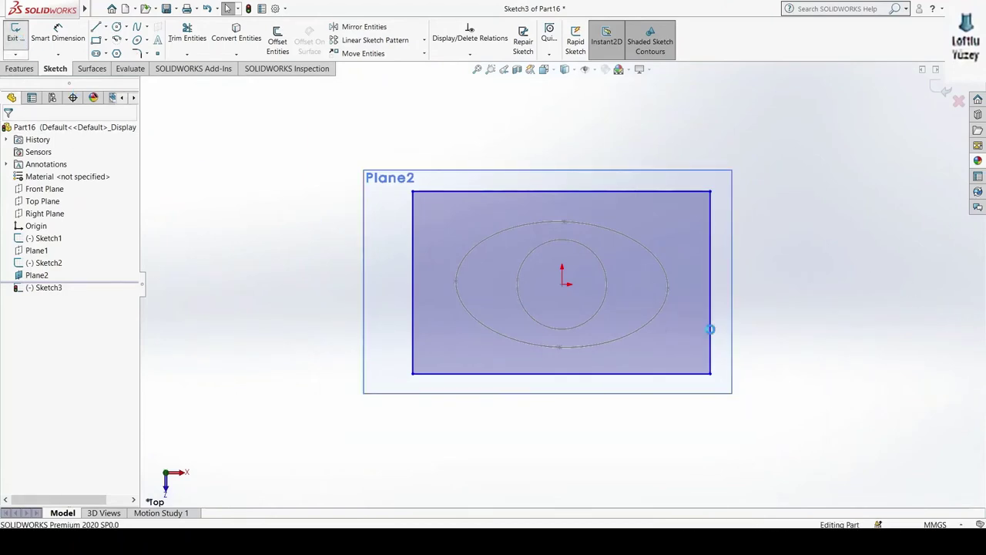
Step: Hide the 150 mm offset plane so only the three profile sketches are displayed
click(725, 179)
right_click(725, 177)
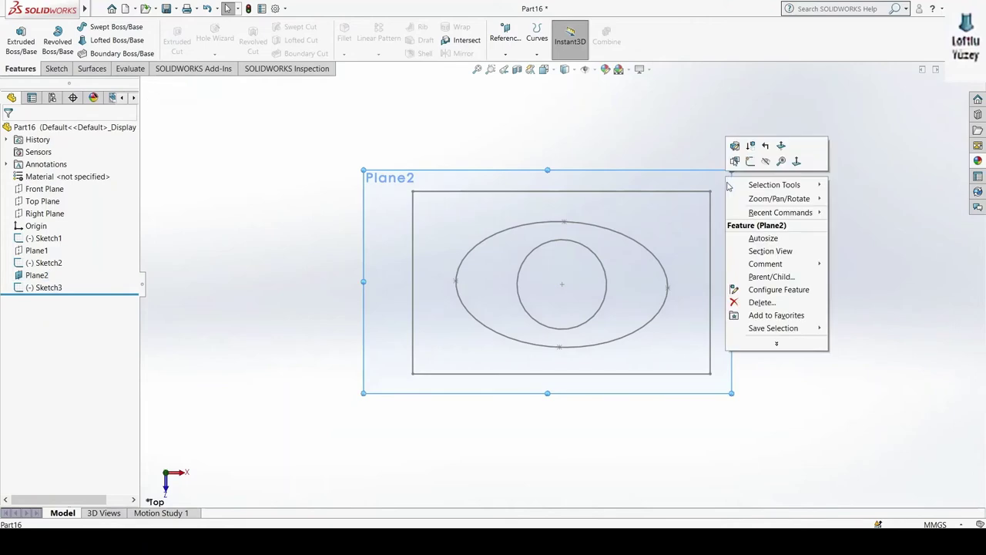
click(766, 161)
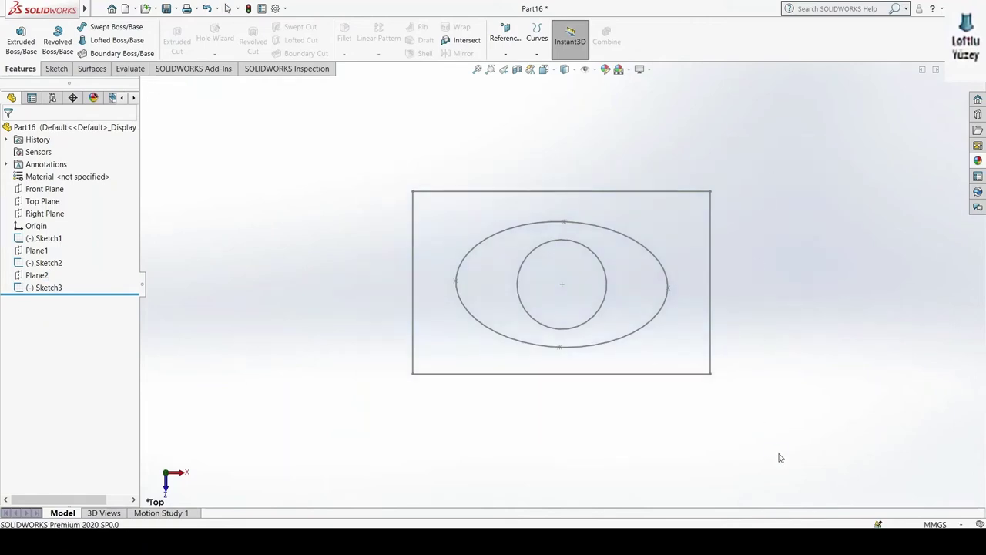
middle_drag(780, 458, 781, 233)
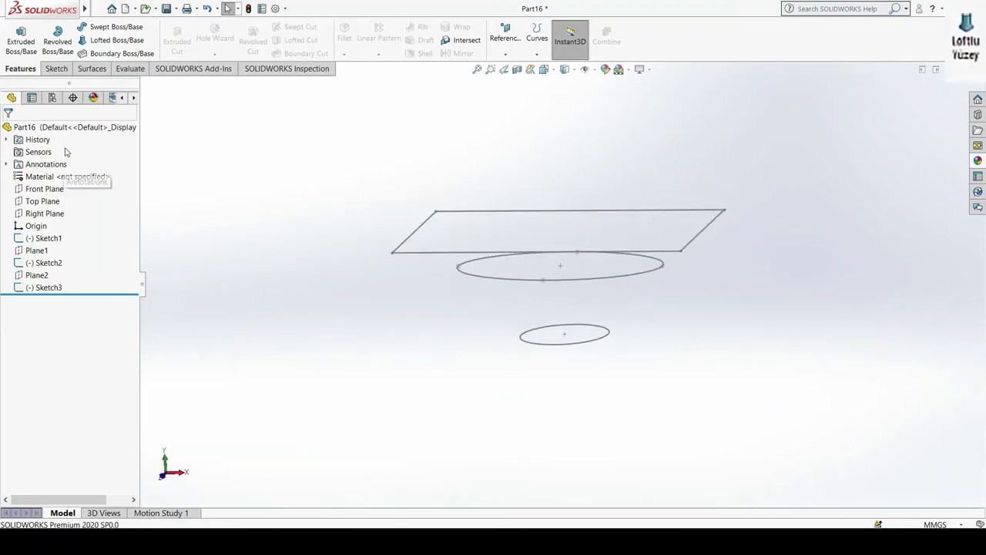
Step: Start a Lofted Surface and choose the circle, the ellipse and the rectangle, in that order, as its profiles
click(91, 69)
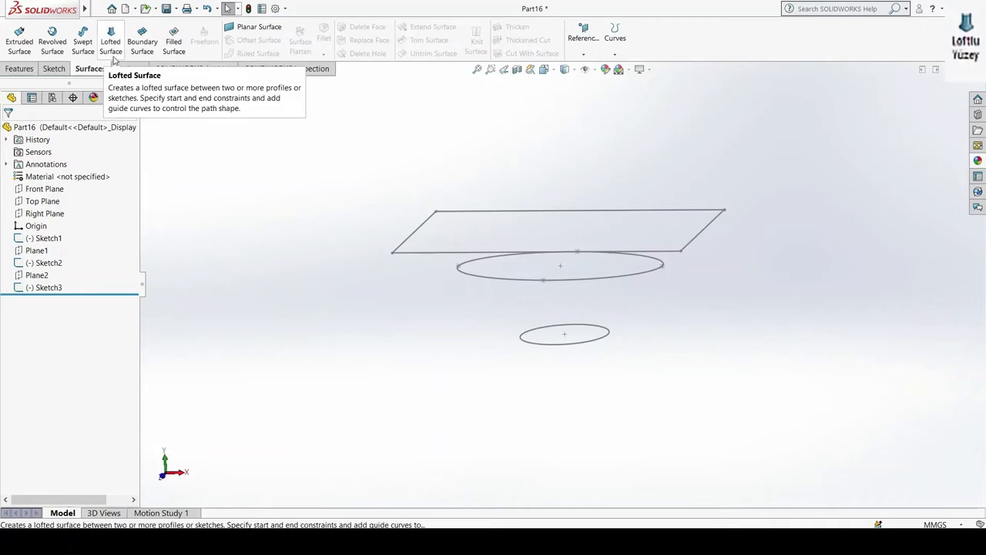
click(112, 46)
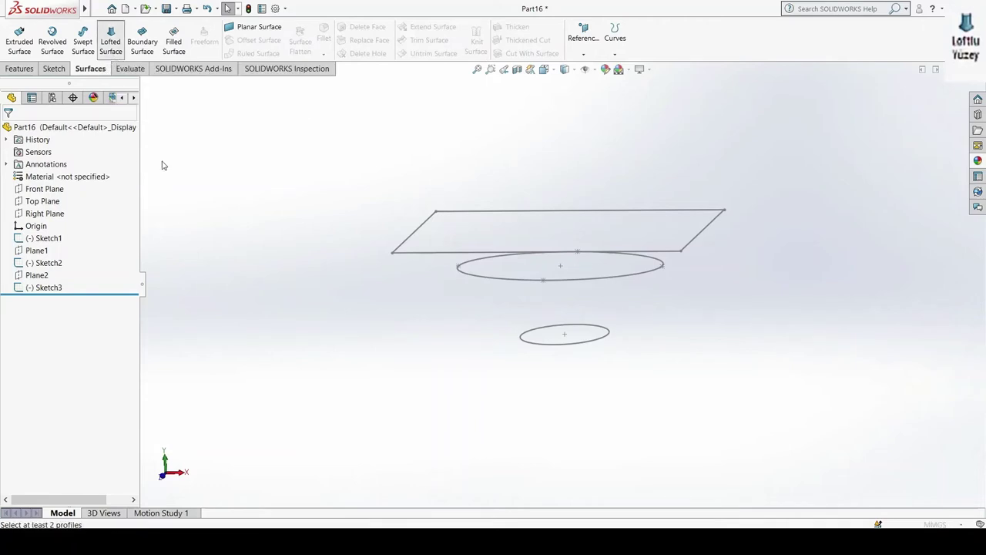
click(87, 185)
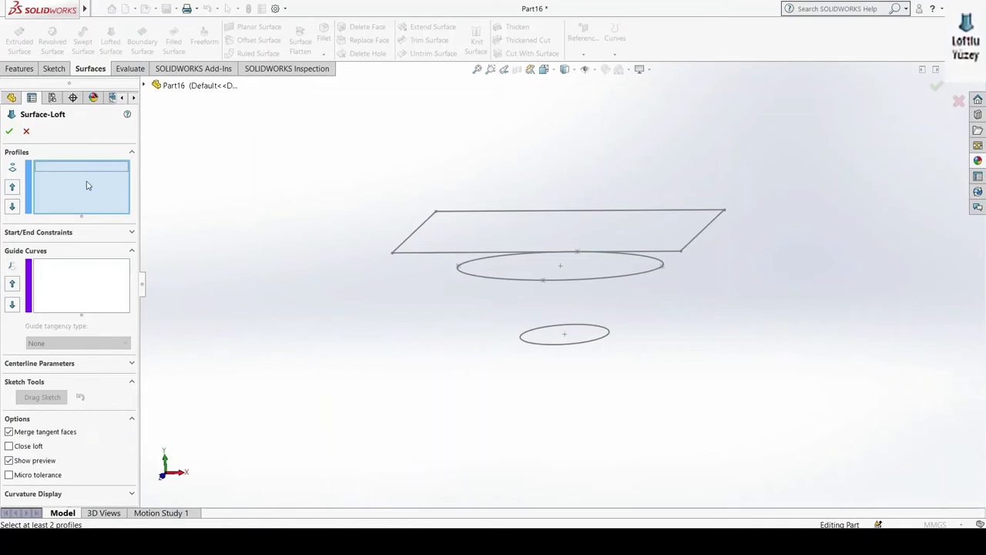
click(552, 347)
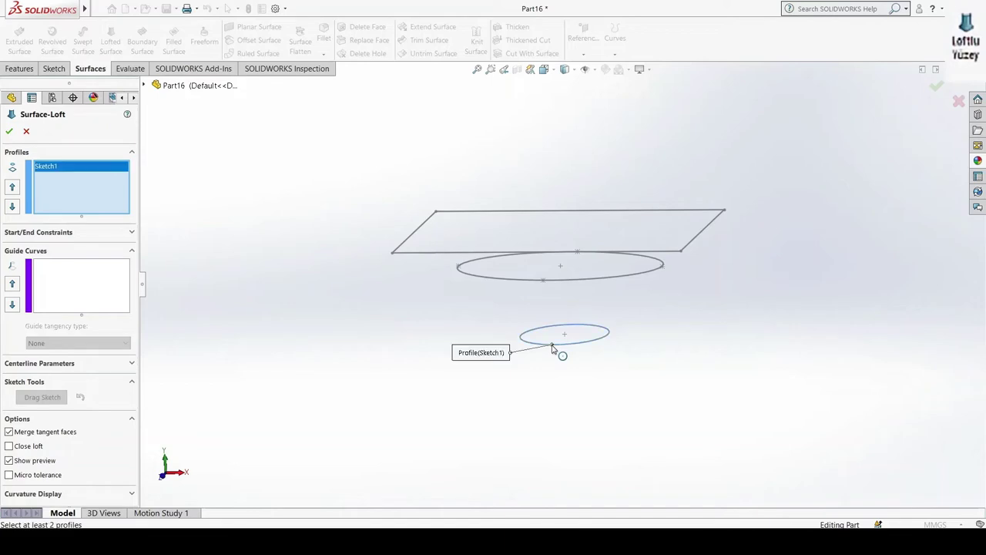
click(521, 282)
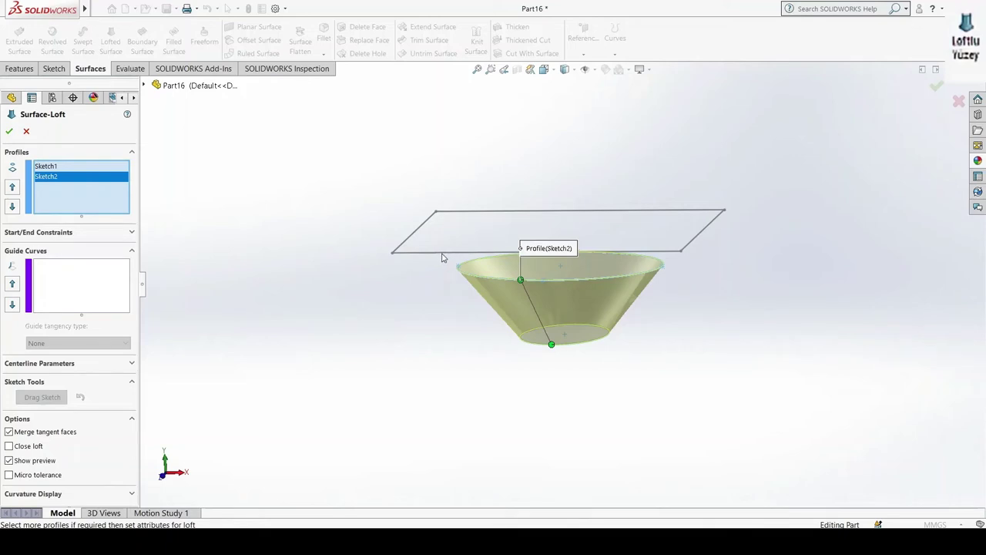
click(464, 213)
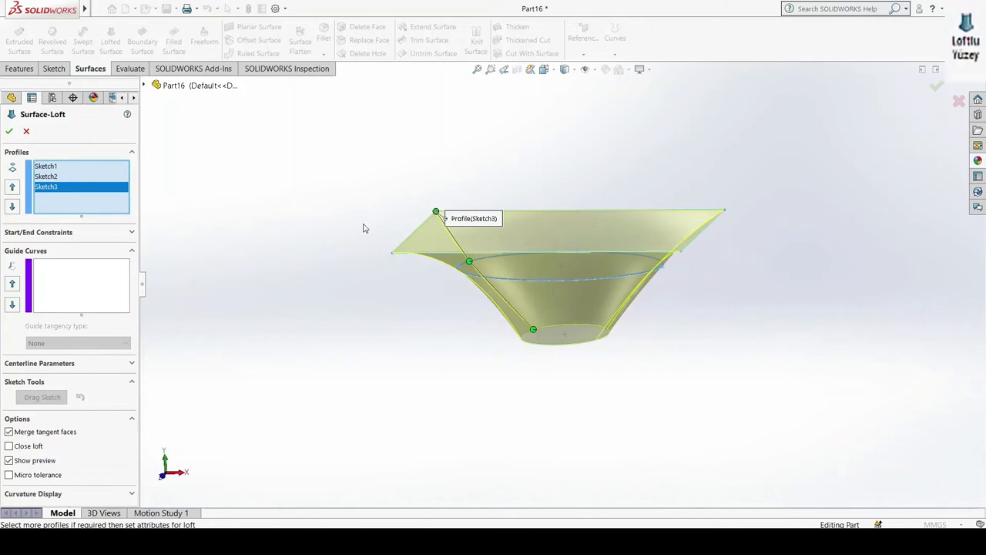
Step: Shift the loft's middle connector point along the ellipse to twist the surface, and create the lofted surface
middle_drag(365, 228, 620, 221)
middle_drag(514, 251, 586, 262)
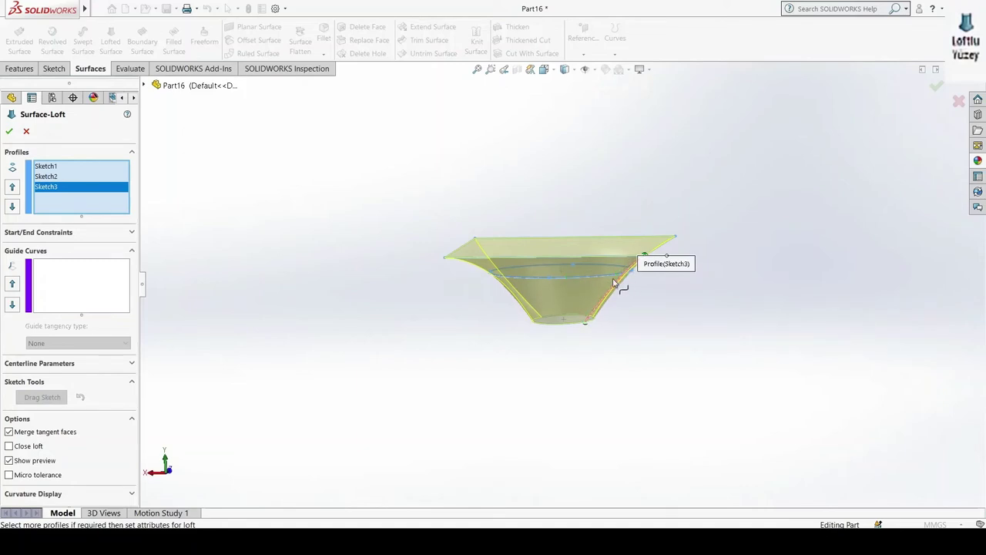
drag(585, 283, 585, 282)
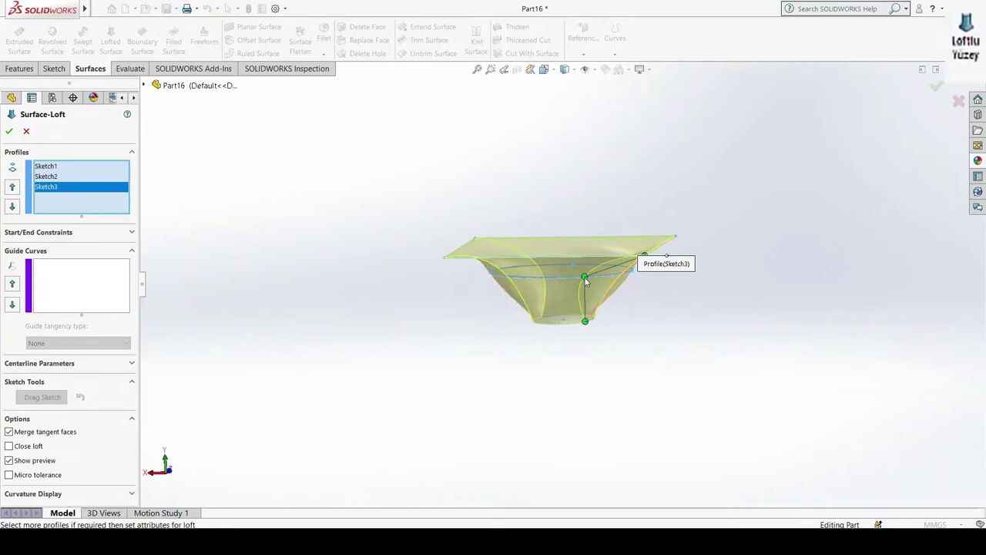
middle_drag(668, 346, 713, 331)
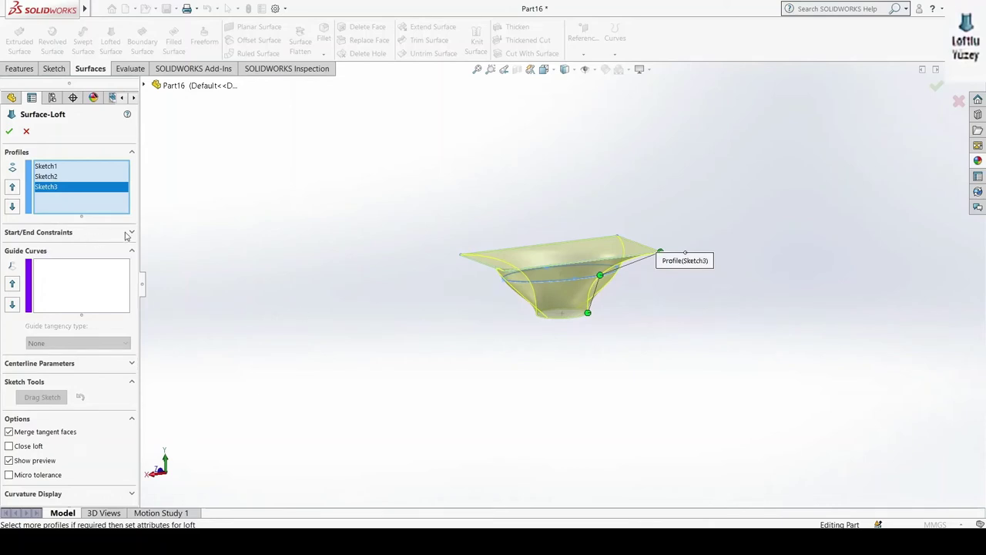
click(9, 132)
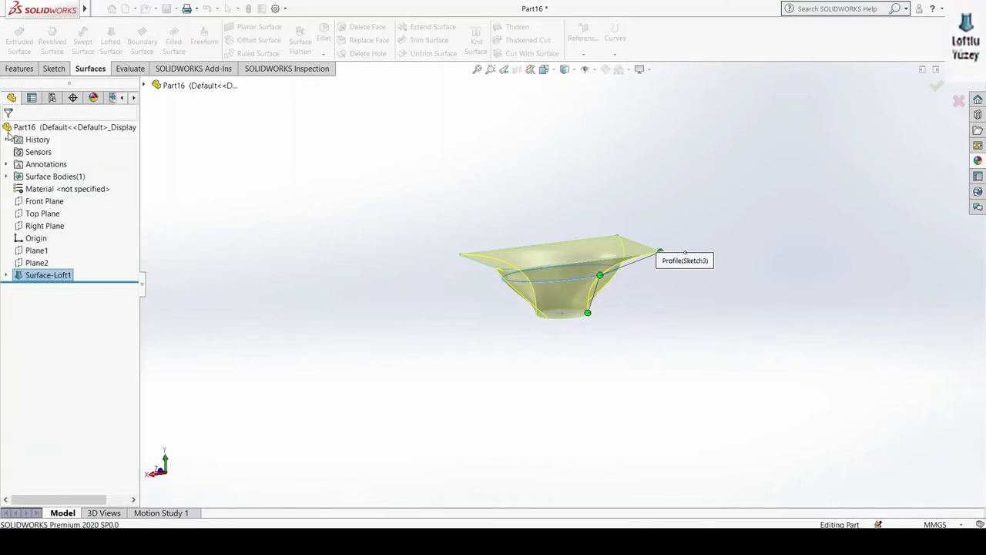
middle_drag(364, 286, 406, 81)
middle_drag(411, 333, 467, 151)
middle_drag(515, 193, 473, 285)
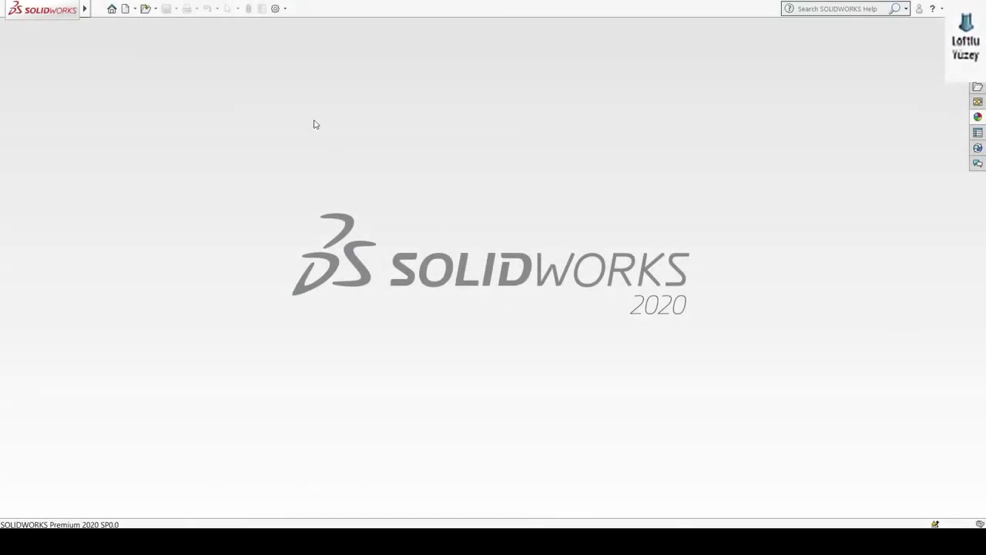
Step: Create a new part and start a sketch on its Top Plane
click(124, 10)
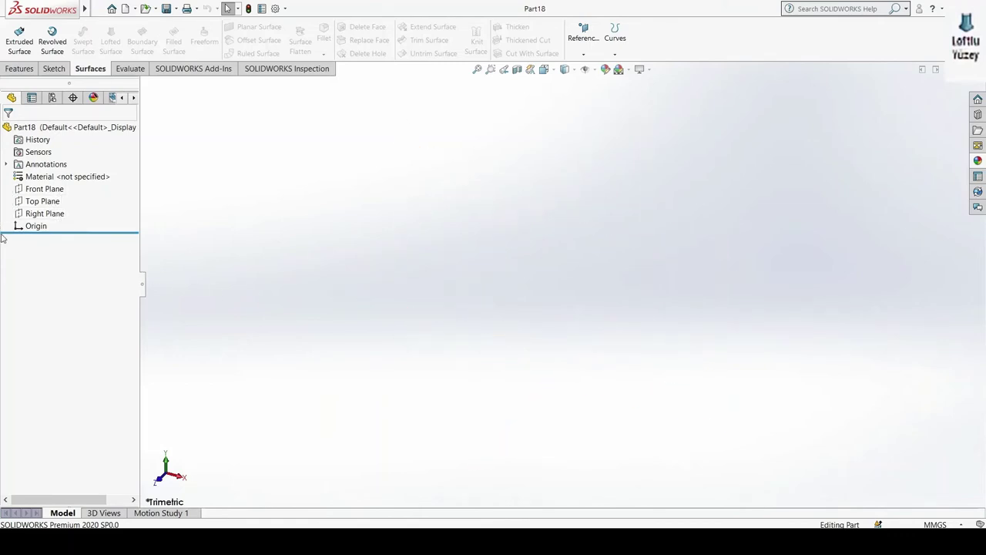
click(43, 201)
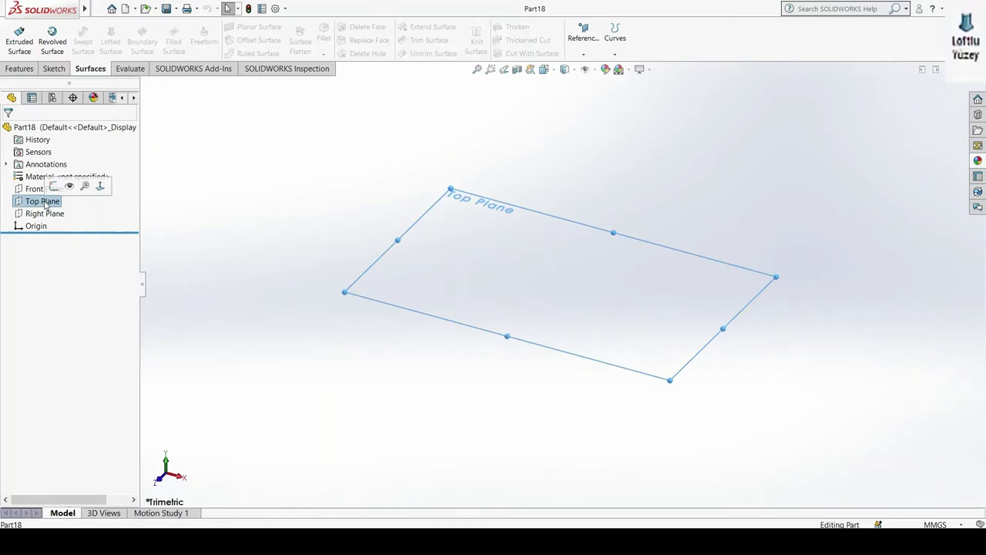
click(54, 69)
click(16, 39)
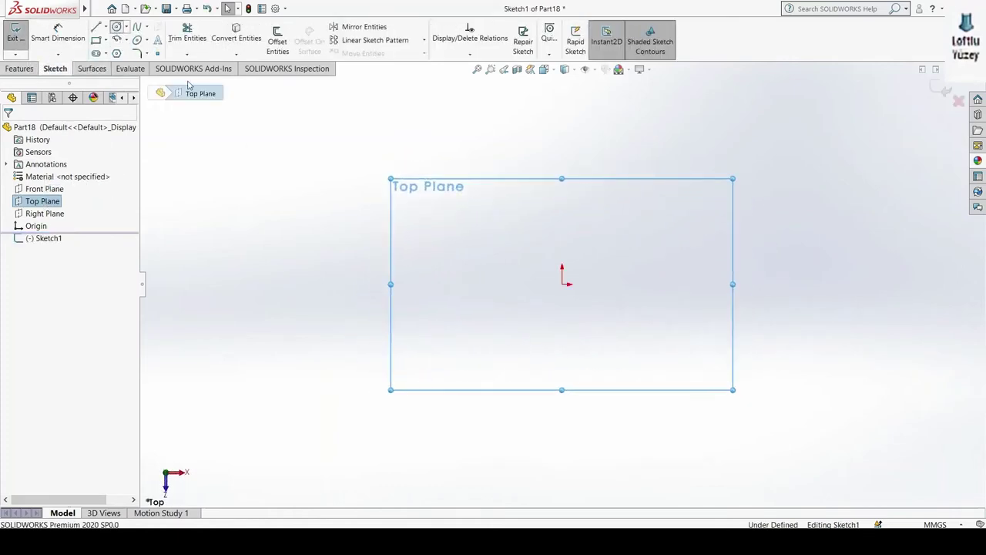
click(117, 26)
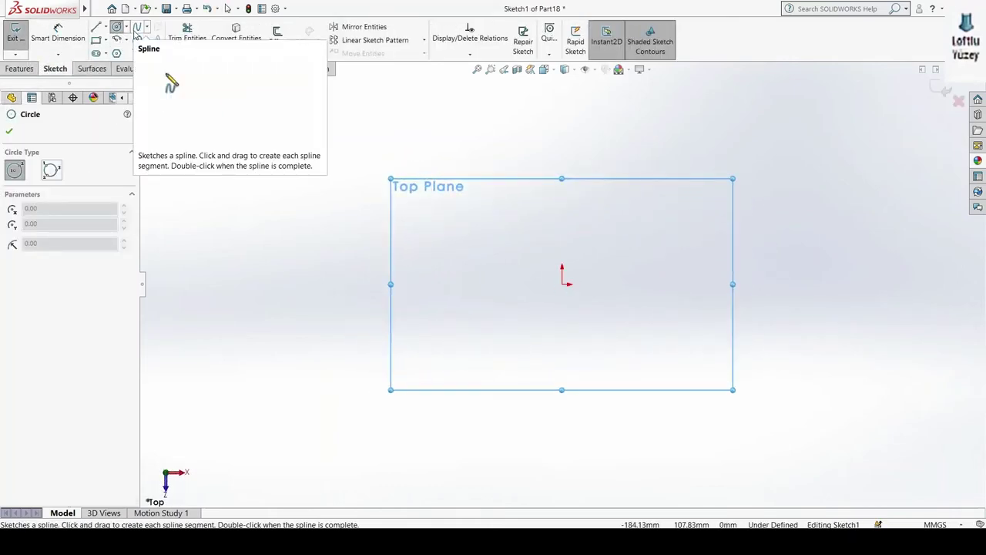
click(465, 247)
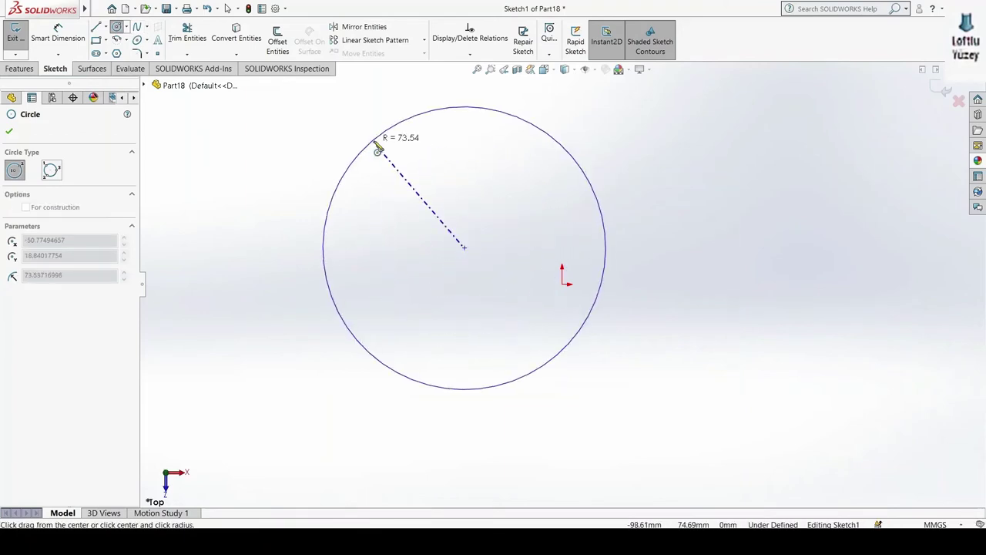
key(Escape)
Step: Draw a closed six-point spline around the origin with an inward dent on its left side, and close the sketch
click(135, 28)
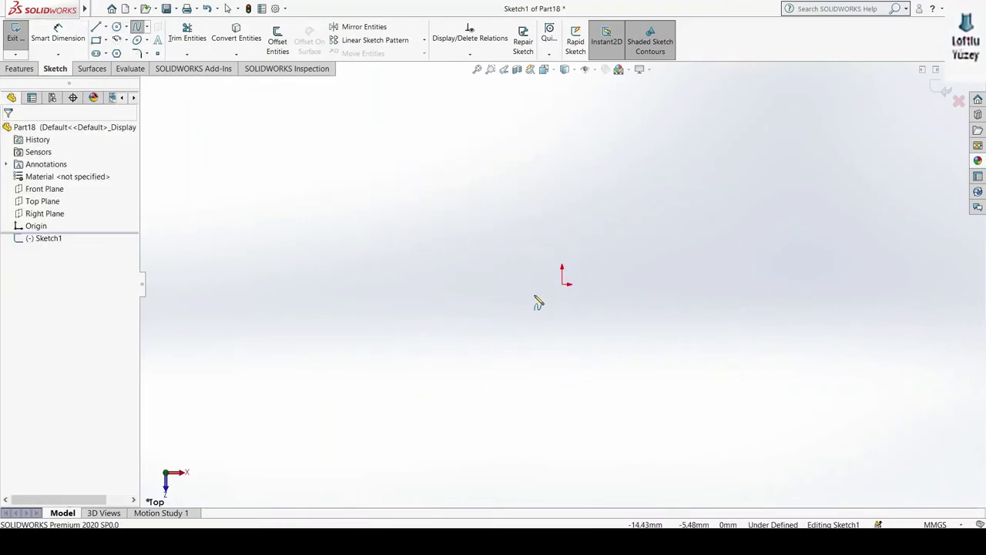
click(487, 239)
click(586, 215)
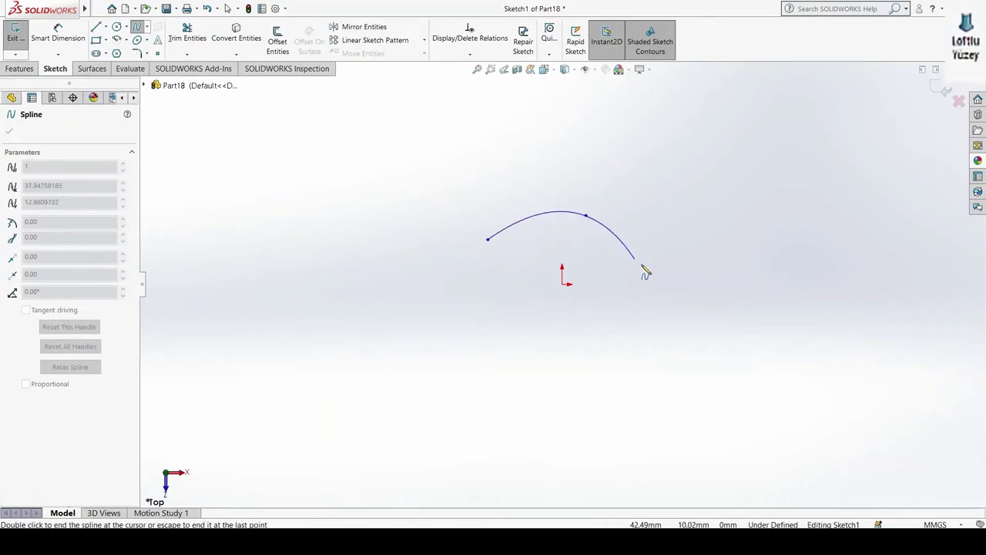
click(653, 271)
click(610, 326)
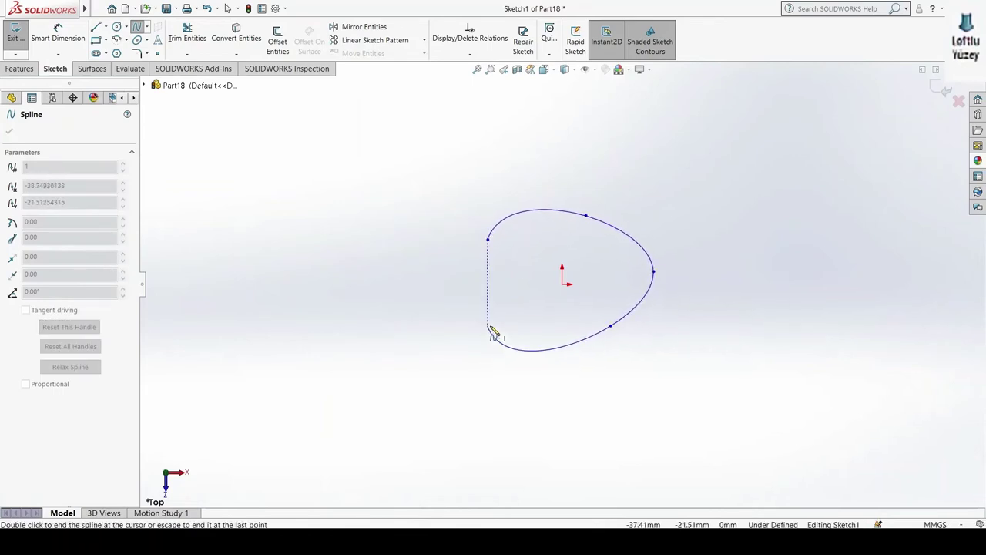
click(486, 325)
click(510, 278)
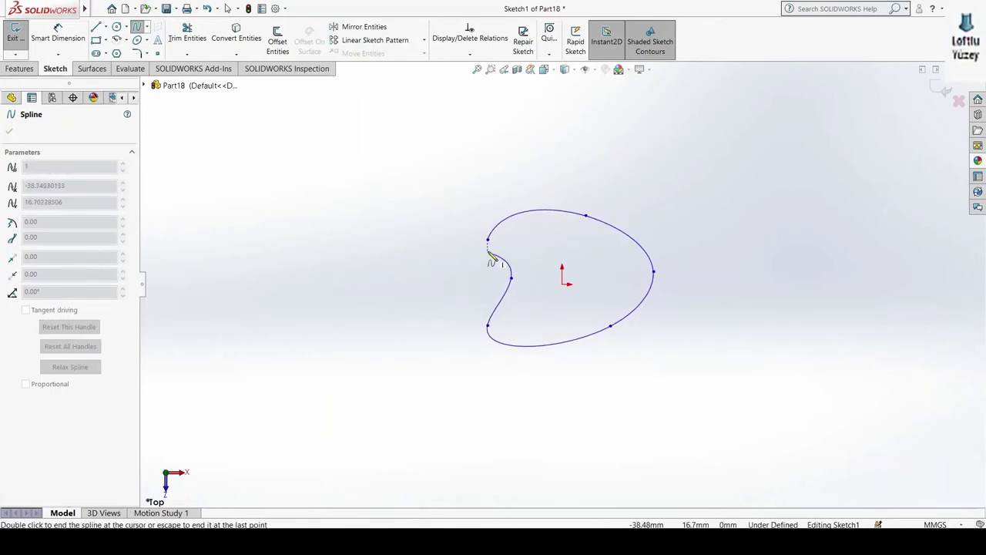
click(487, 239)
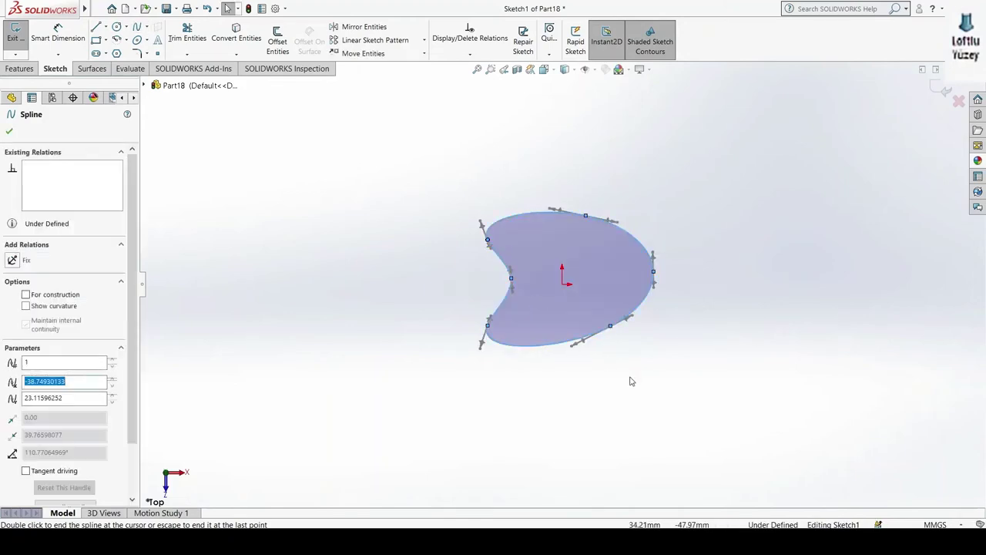
click(15, 32)
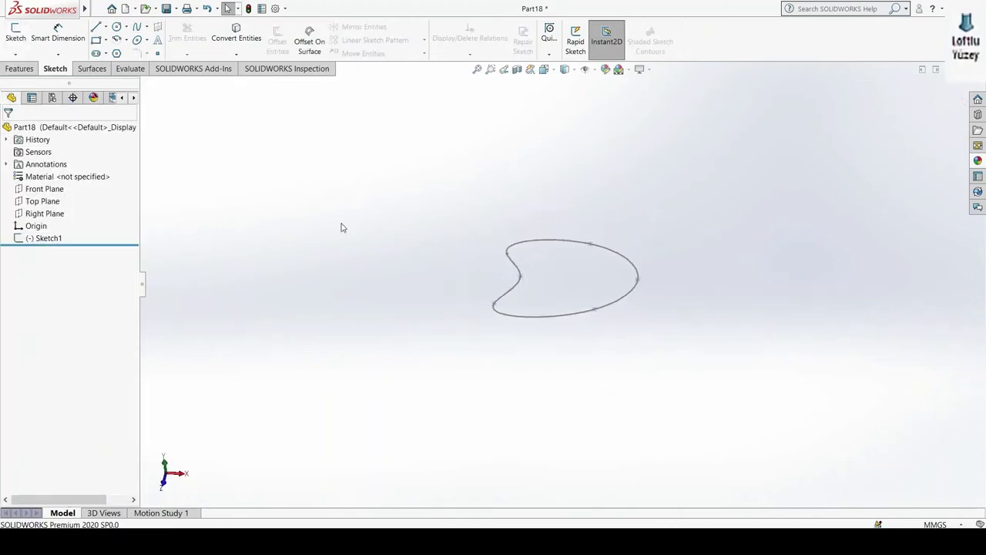
Step: Create a reference plane offset 100 mm from the Right Plane
click(44, 215)
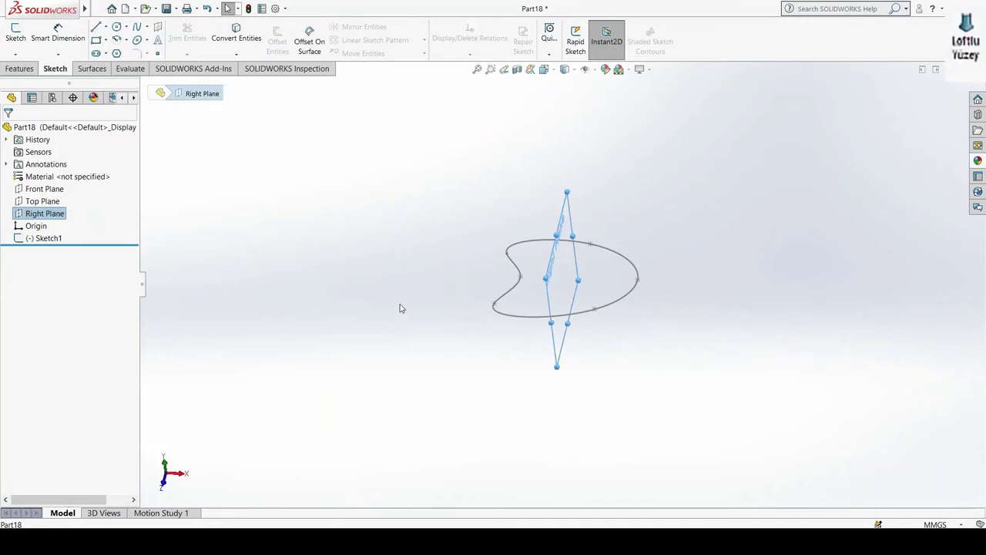
mouse_move(400, 306)
middle_down()
mouse_move(482, 260)
mouse_move(524, 283)
mouse_move(418, 292)
mouse_move(429, 293)
mouse_move(418, 288)
mouse_move(452, 262)
mouse_move(398, 253)
middle_up()
click(19, 68)
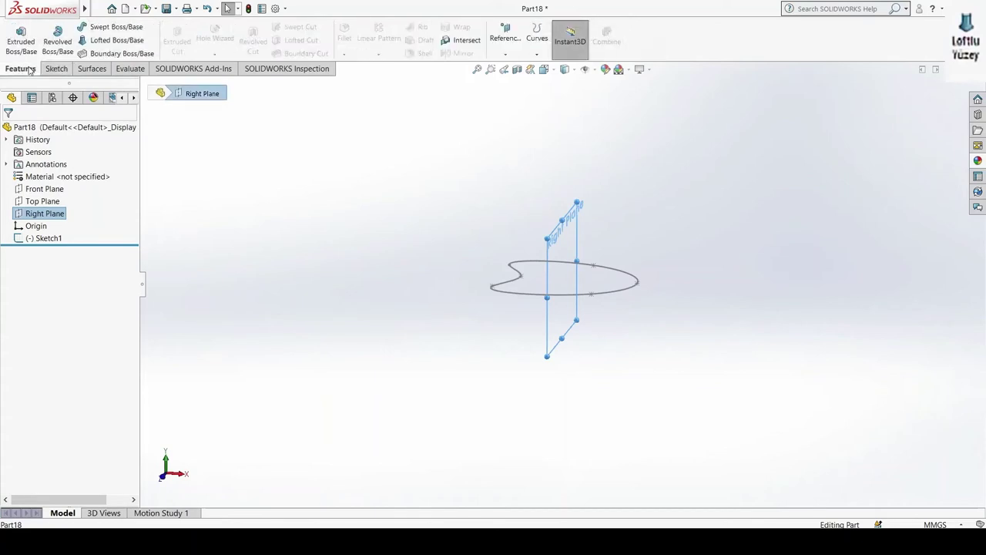
click(508, 54)
click(514, 67)
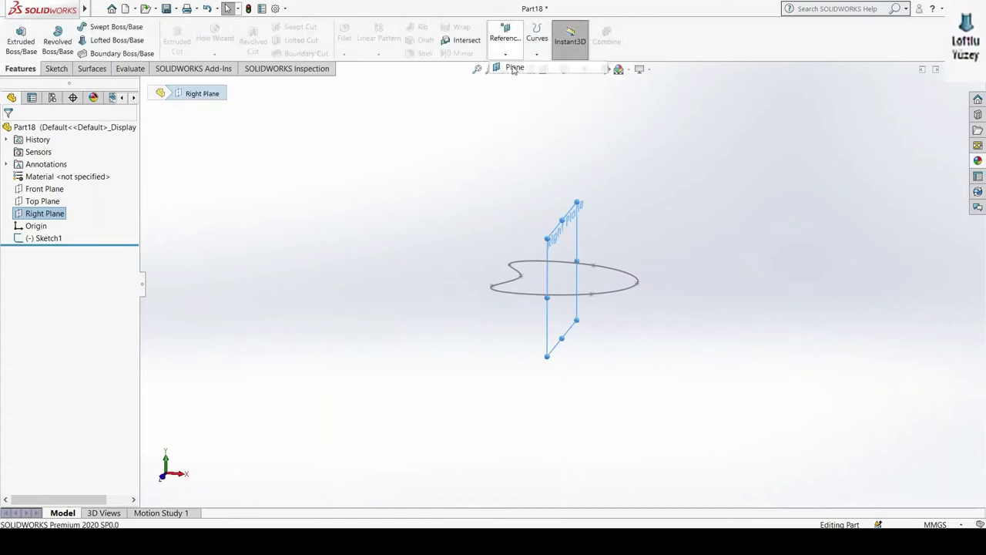
mouse_move(271, 235)
middle_down()
mouse_move(385, 229)
mouse_move(293, 230)
middle_up()
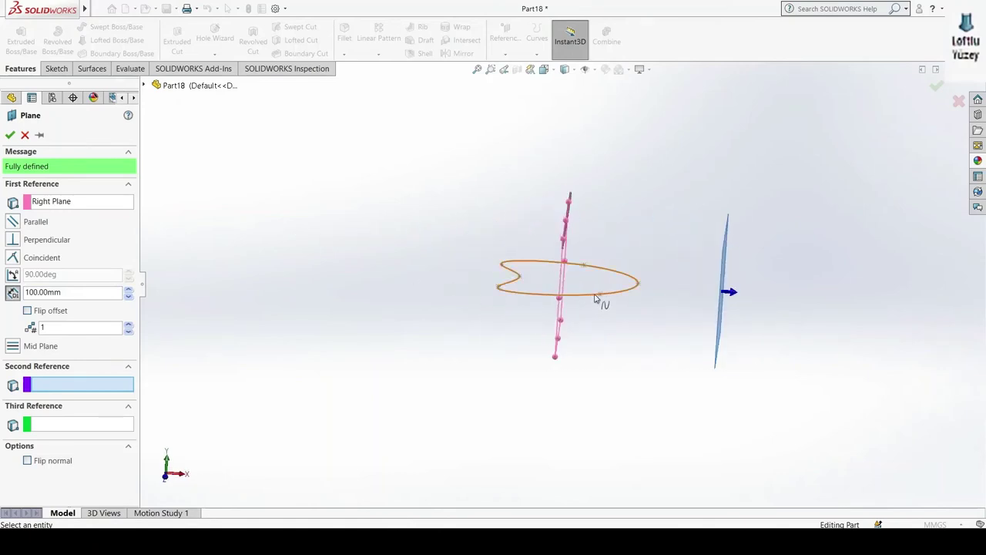
middle_drag(654, 362, 695, 332)
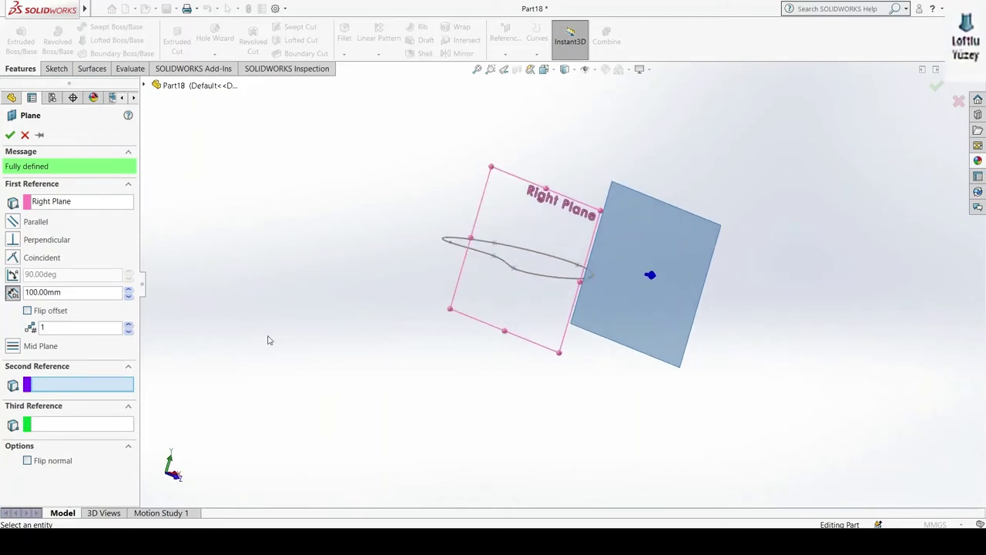
mouse_move(268, 340)
middle_down()
mouse_move(277, 339)
mouse_move(245, 332)
middle_up()
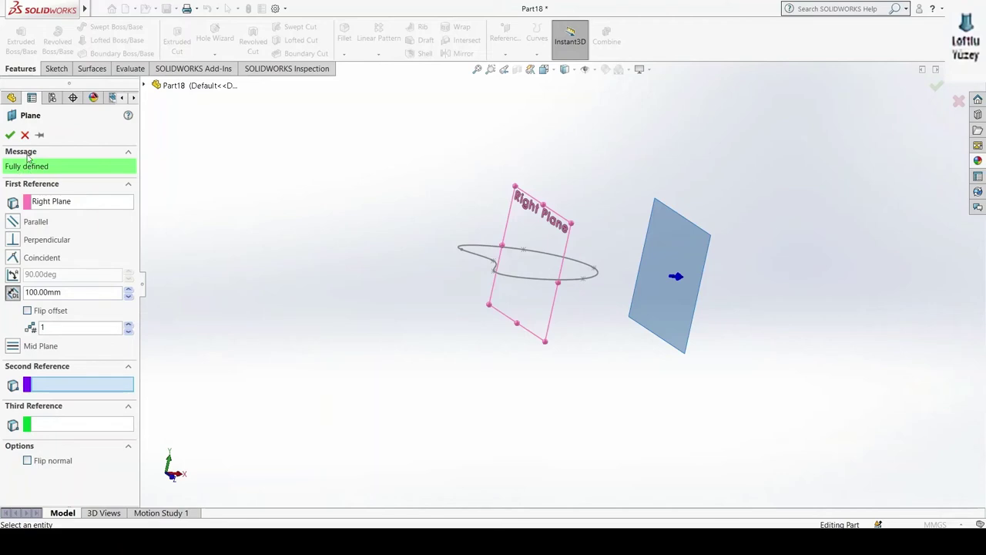
click(10, 136)
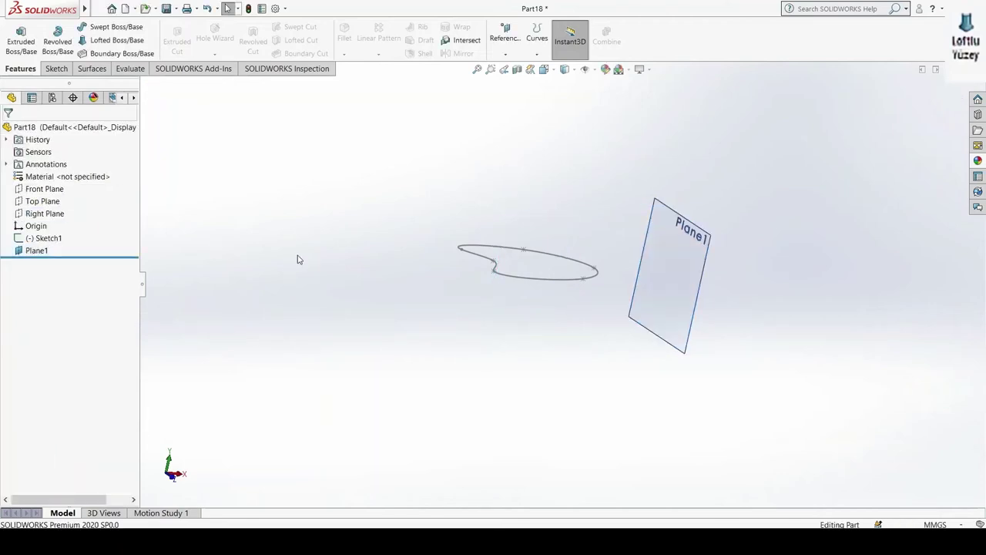
Step: Start a sketch on the 100 mm offset plane and view it from the left
mouse_move(297, 260)
middle_down()
mouse_move(380, 288)
mouse_move(343, 292)
middle_up()
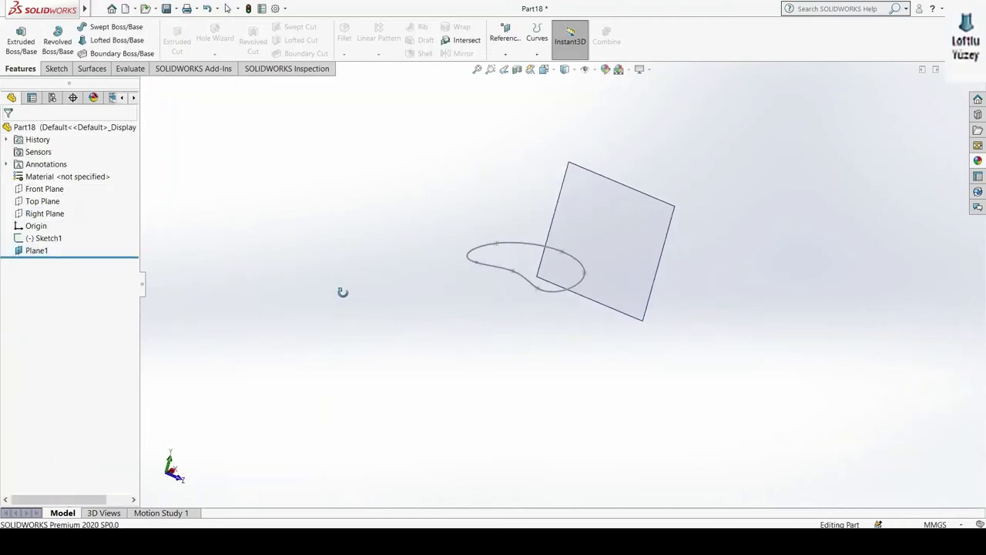
right_click(629, 239)
click(654, 221)
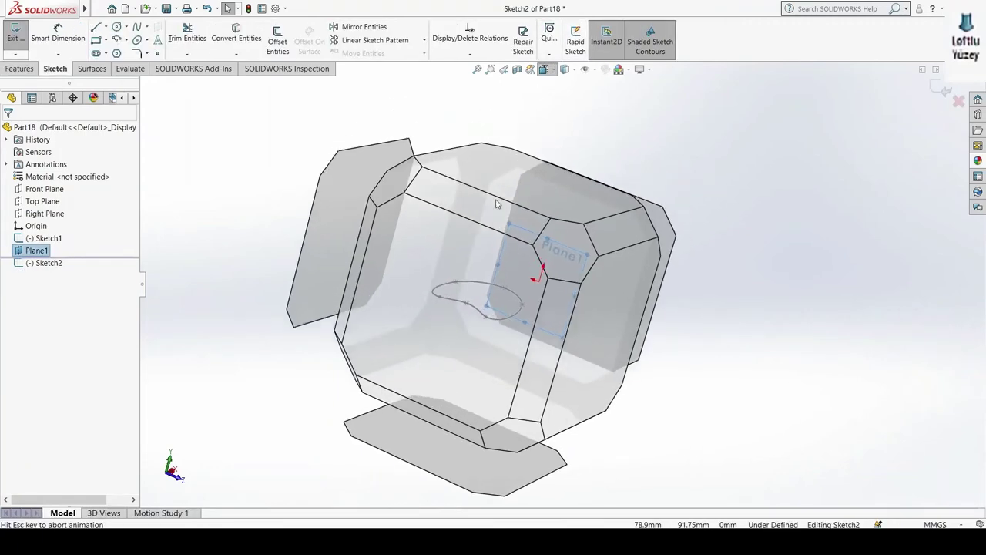
click(543, 68)
click(387, 340)
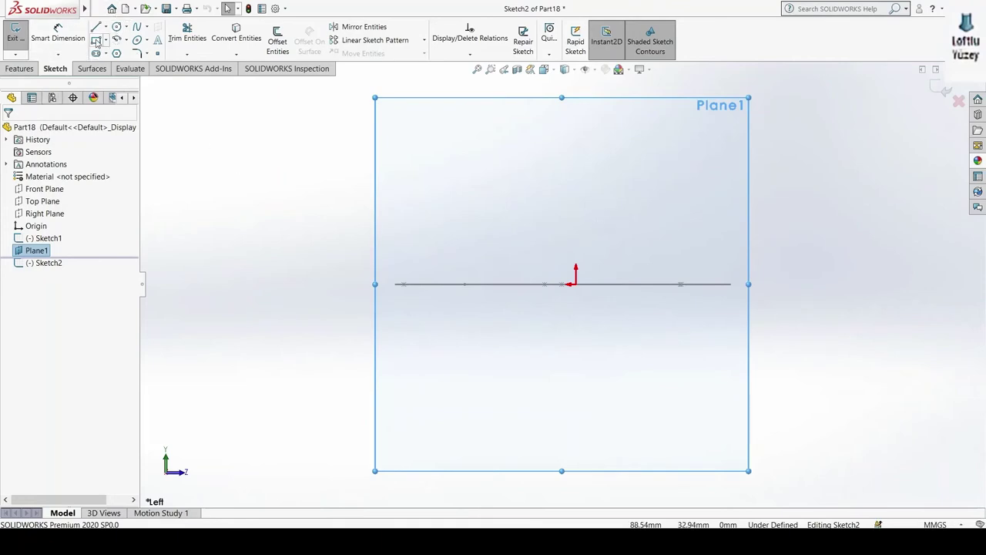
Step: Draw a wide corner rectangle above the spline profile, near the plane's upper edge and spanning roughly the spline's width
key(r)
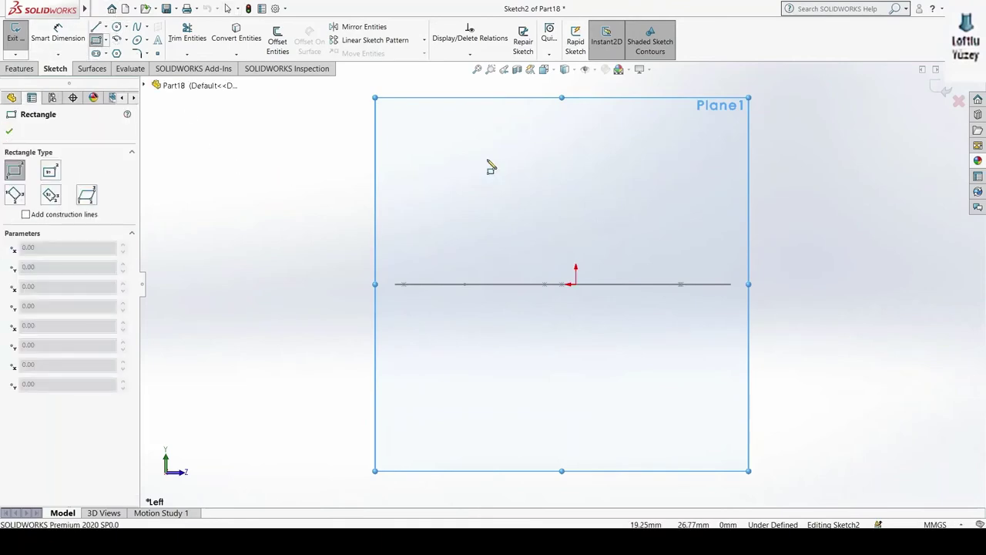
click(396, 106)
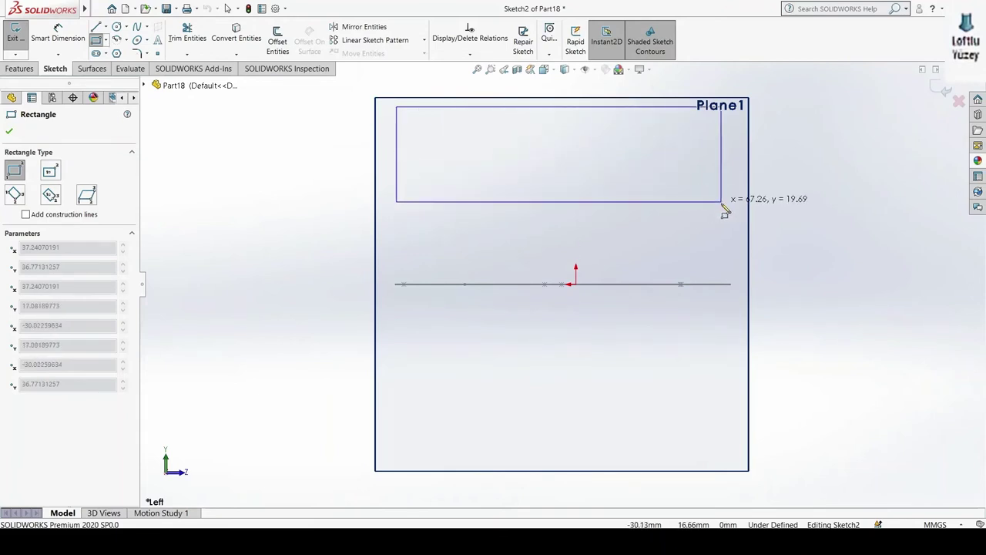
click(729, 208)
key(Escape)
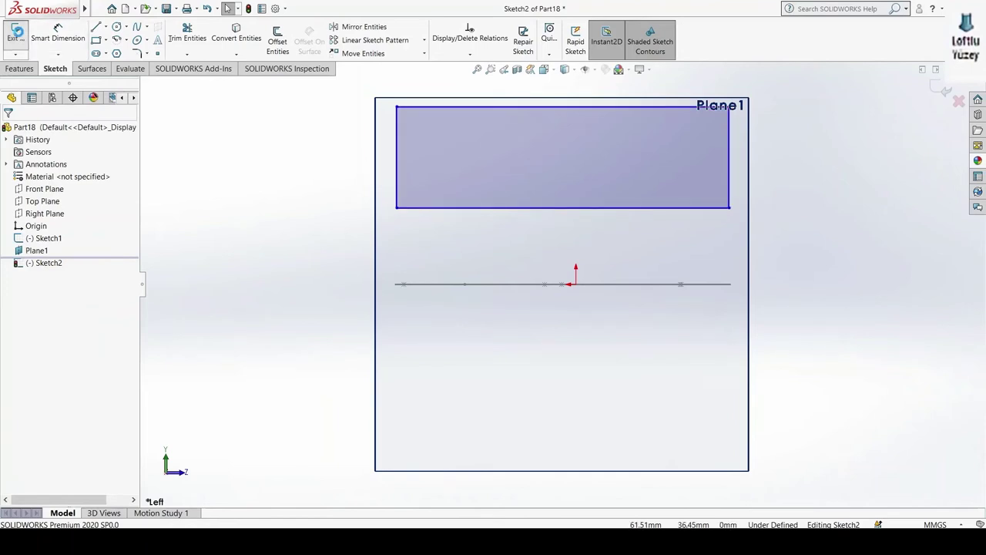
Step: Close the rectangle sketch and hide the offset reference plane, leaving both profiles in view
click(15, 32)
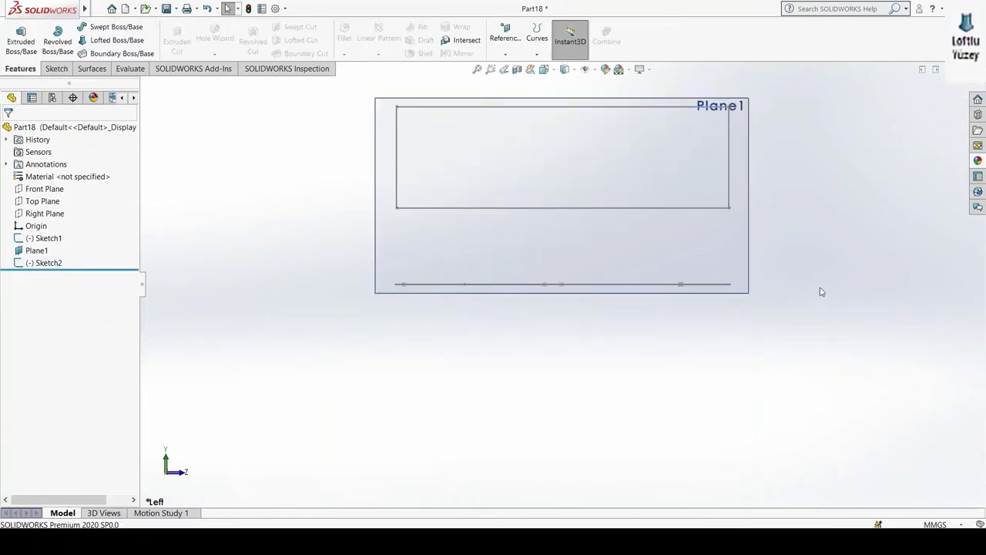
middle_drag(821, 291, 806, 260)
right_click(805, 259)
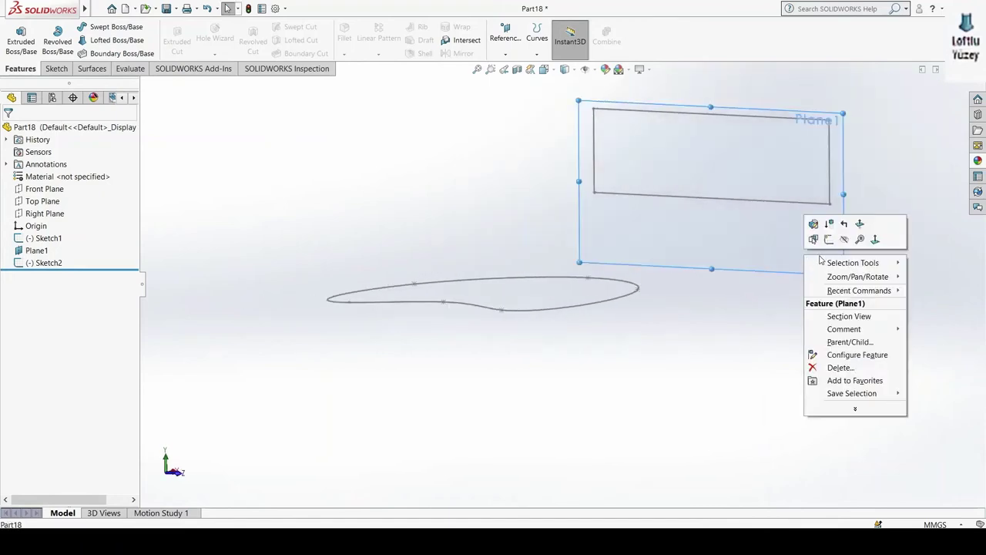
click(843, 239)
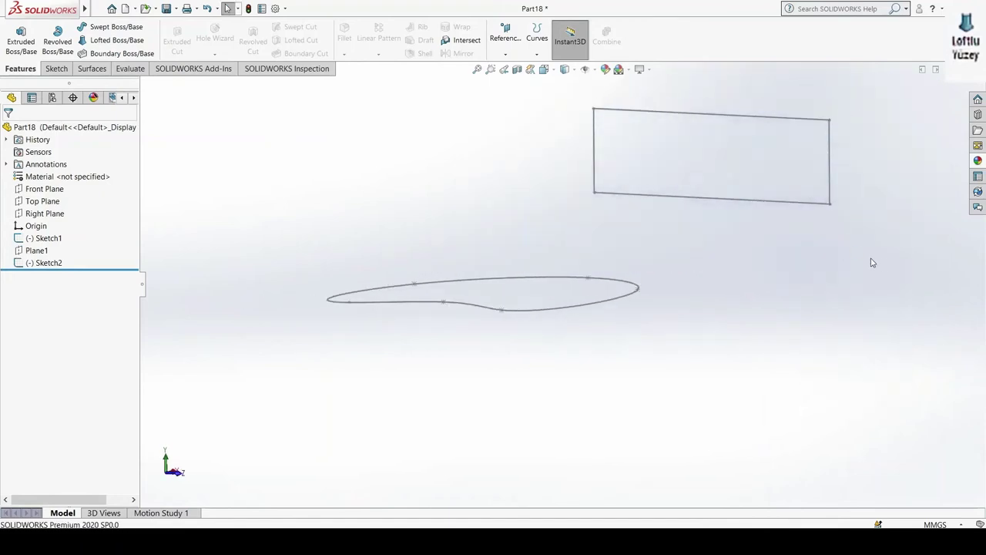
Step: Start a Lofted Surface with the closed spline and the rectangle as its two profiles
mouse_move(872, 263)
middle_down()
mouse_move(835, 260)
mouse_move(825, 275)
mouse_move(829, 259)
mouse_move(806, 213)
mouse_move(216, 106)
middle_up()
click(91, 69)
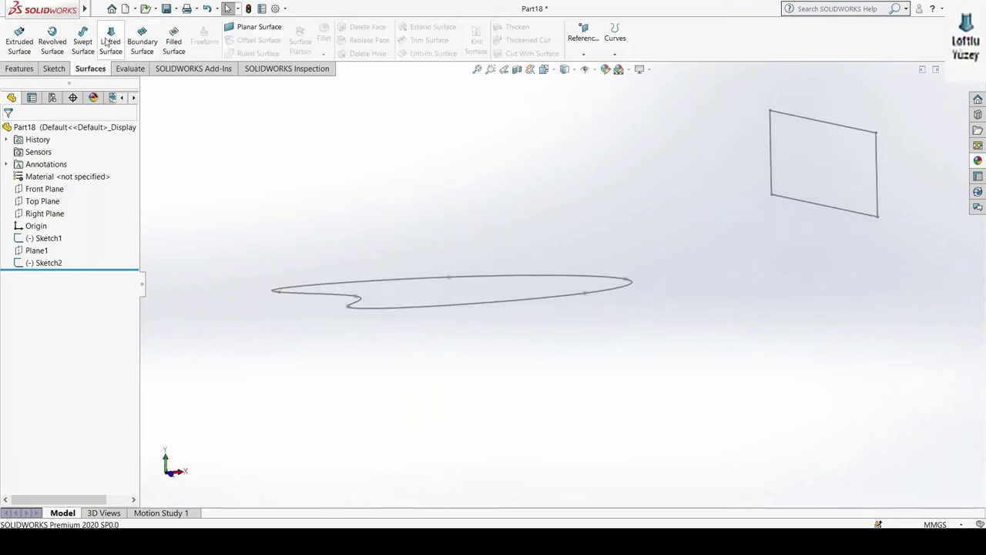
click(109, 38)
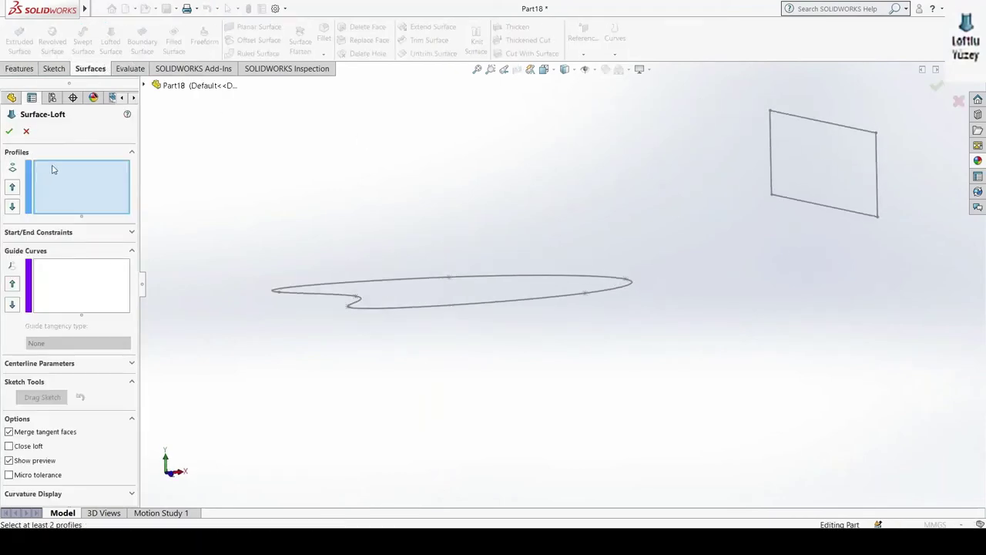
click(455, 307)
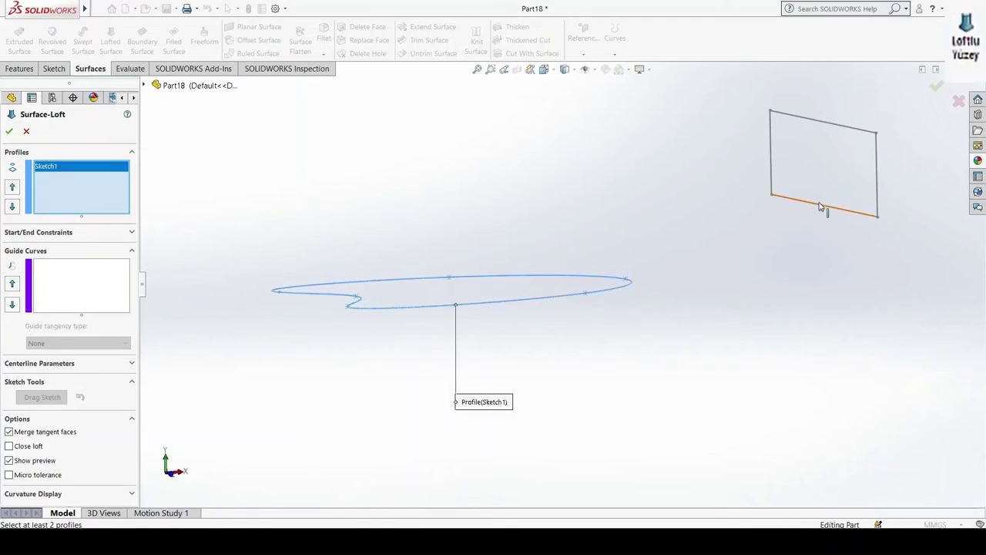
click(877, 187)
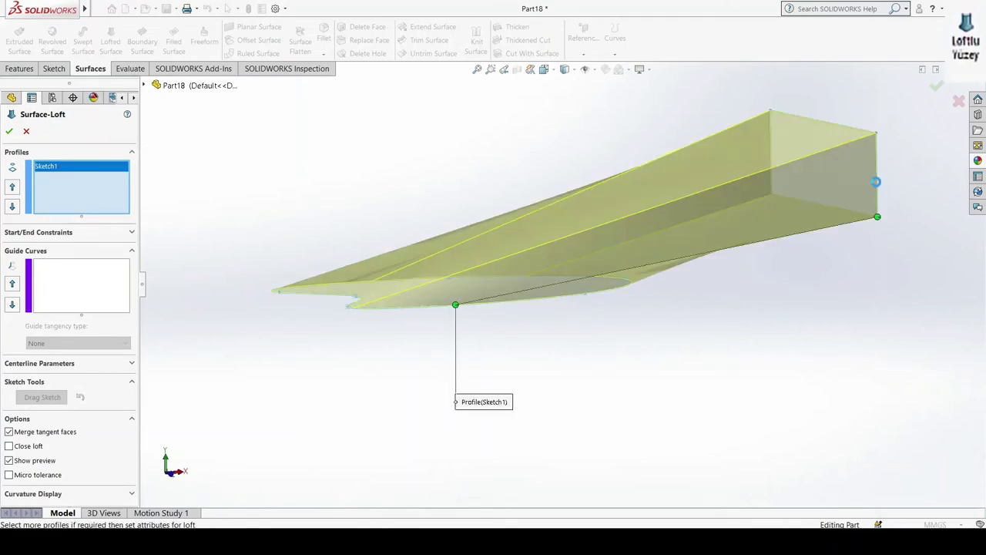
middle_drag(767, 302, 747, 312)
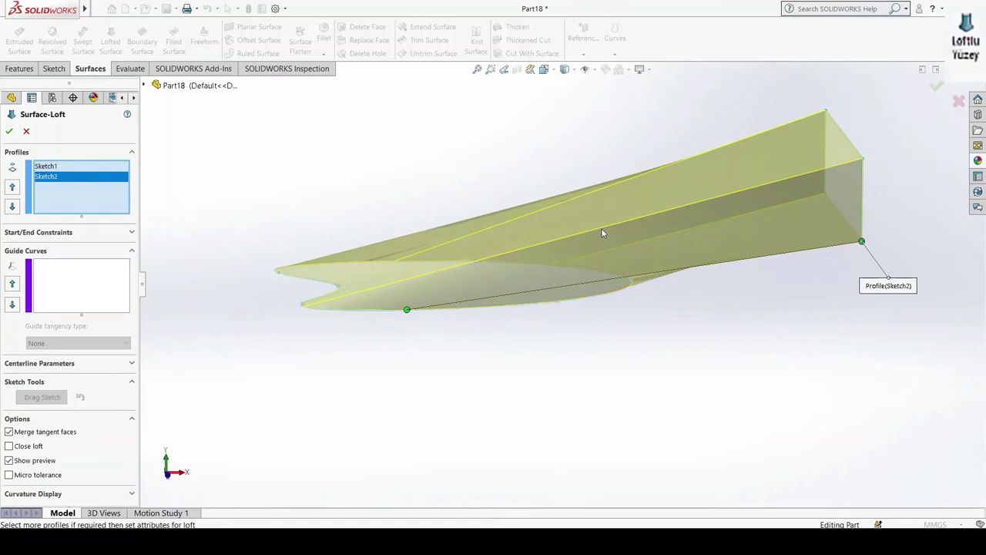
Step: Move the loft connector along the spline toward the rectangle and to the rectangle's other lower corner, and accept the lofted surface
middle_drag(522, 319, 541, 399)
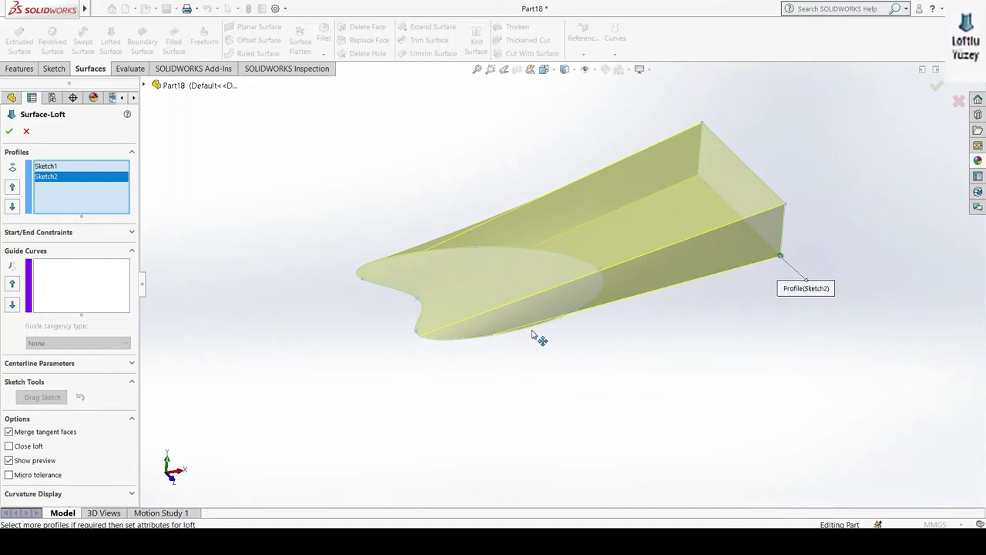
drag(549, 329, 557, 319)
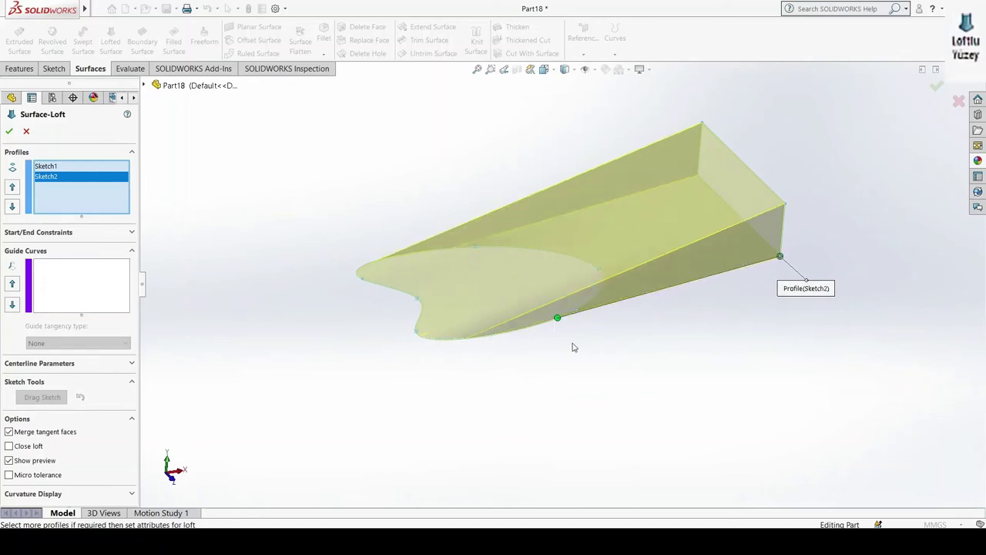
mouse_move(573, 347)
middle_down()
mouse_move(543, 302)
mouse_move(532, 331)
mouse_move(537, 304)
middle_up()
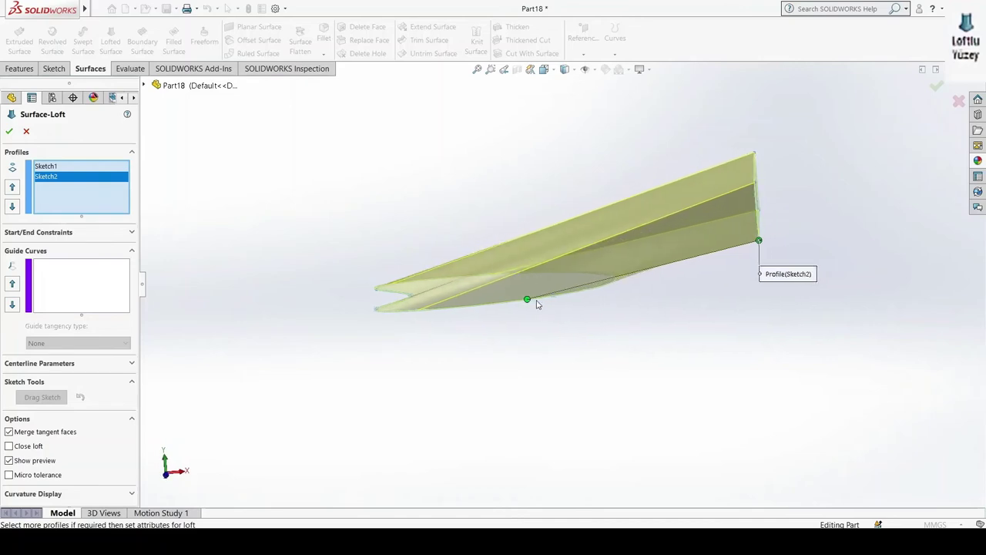
drag(528, 302, 567, 302)
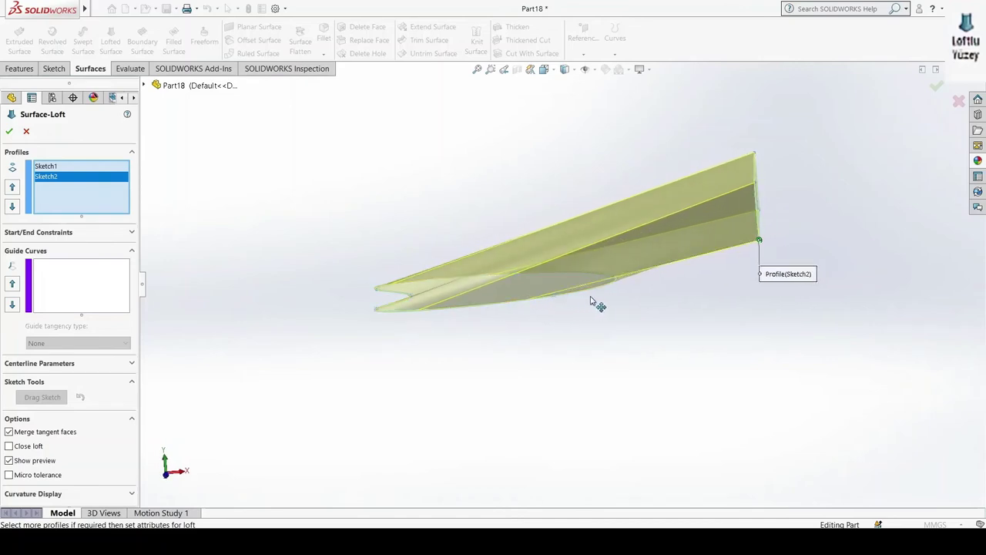
mouse_move(602, 329)
middle_down()
mouse_move(535, 332)
mouse_move(616, 287)
middle_up()
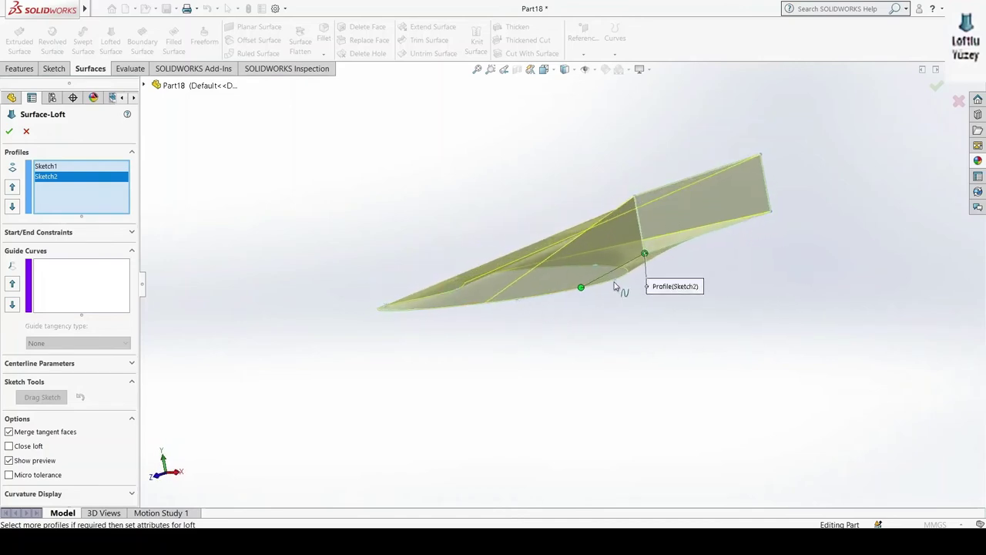
drag(646, 254, 670, 257)
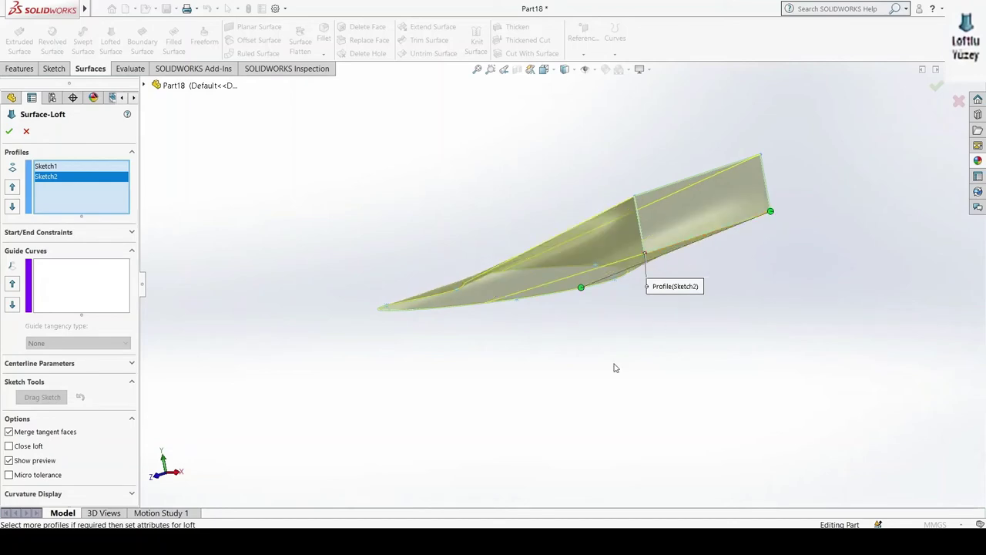
mouse_move(615, 367)
middle_down()
mouse_move(658, 438)
mouse_move(686, 440)
mouse_move(663, 429)
mouse_move(680, 386)
mouse_move(665, 350)
mouse_move(634, 332)
mouse_move(676, 387)
middle_up()
scroll(675, 378, down, 2)
click(8, 131)
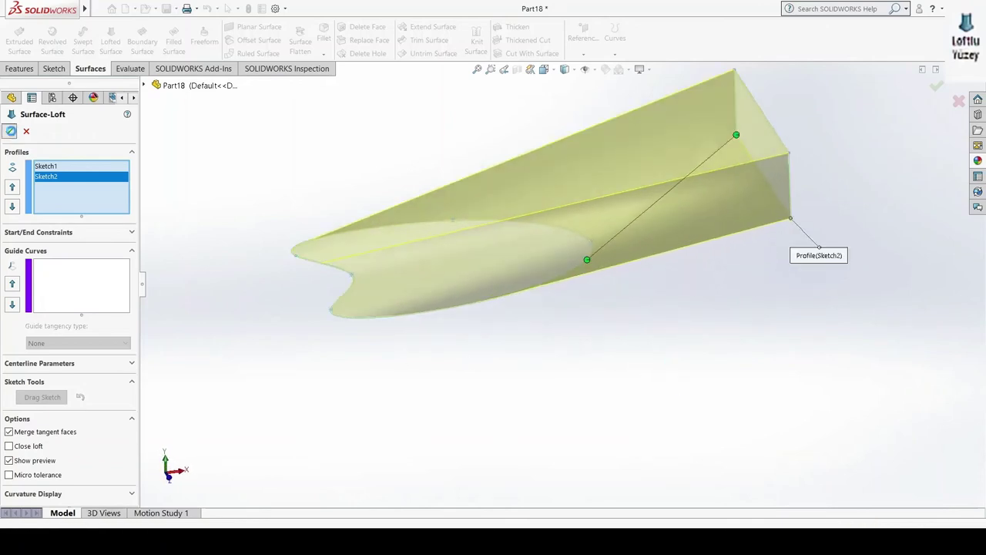
Step: Examine the lofted surface from several sides, including its open rectangular end and its spline end
middle_drag(384, 405, 231, 249)
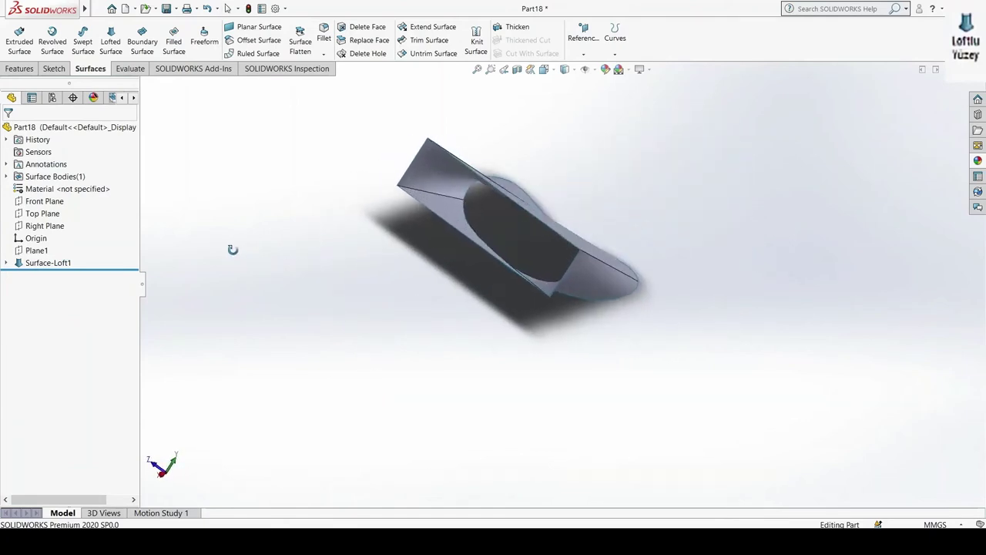
scroll(436, 231, down, 4)
middle_drag(519, 329, 568, 234)
scroll(568, 402, up, 5)
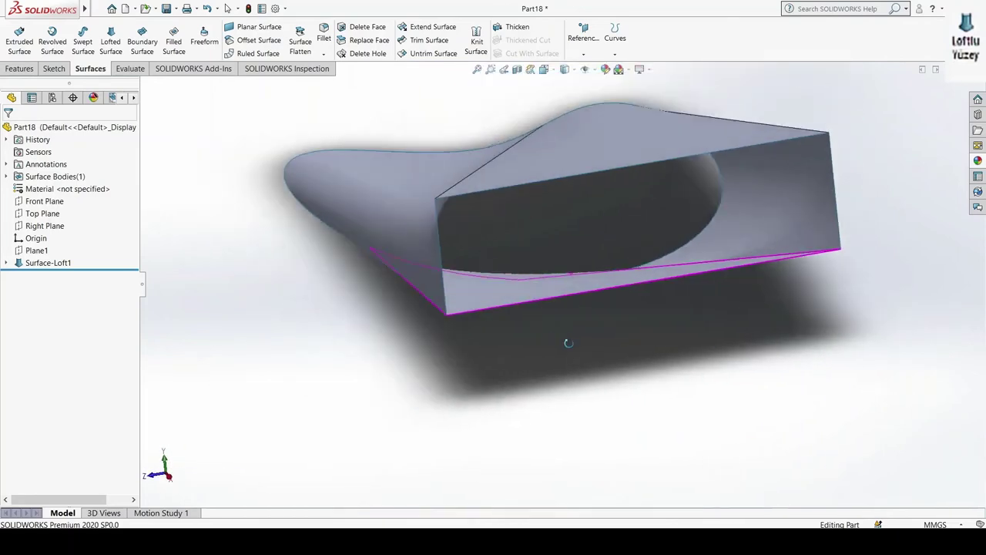
middle_drag(567, 403, 484, 343)
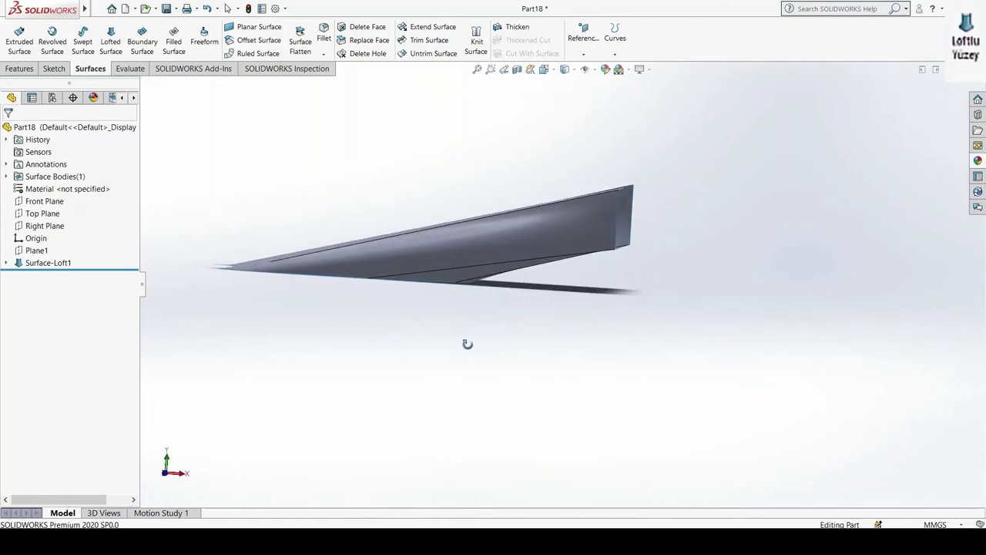
scroll(468, 349, down, 3)
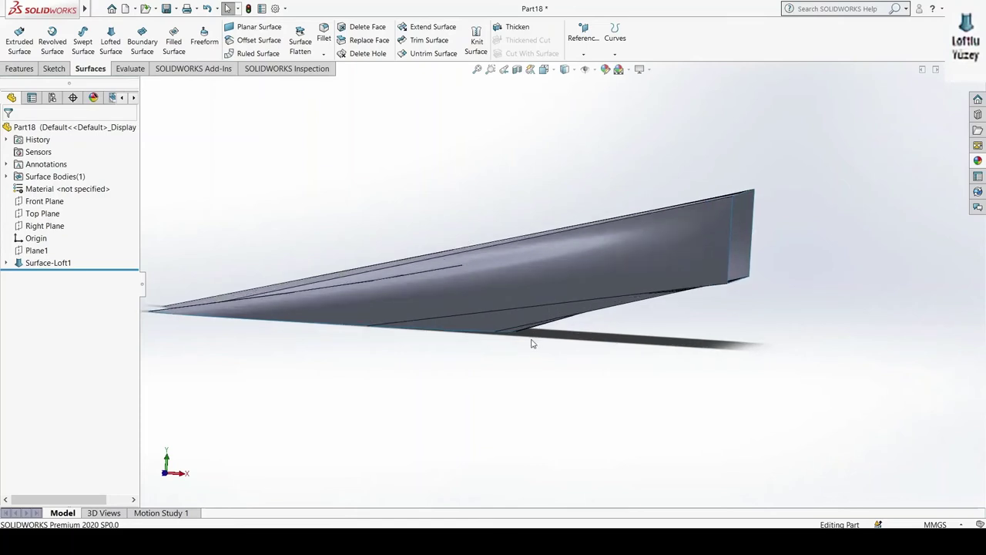
scroll(463, 339, up, 3)
middle_drag(276, 324, 256, 330)
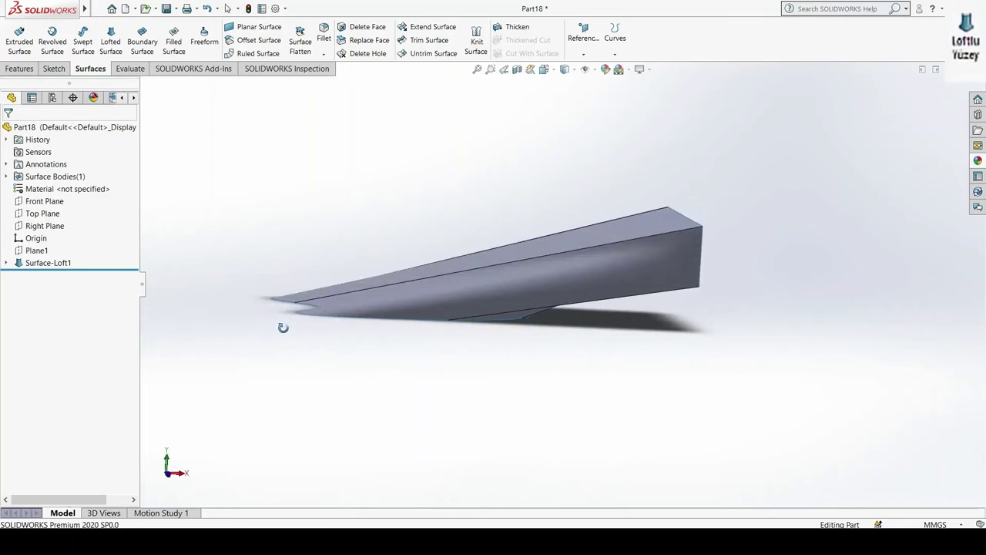